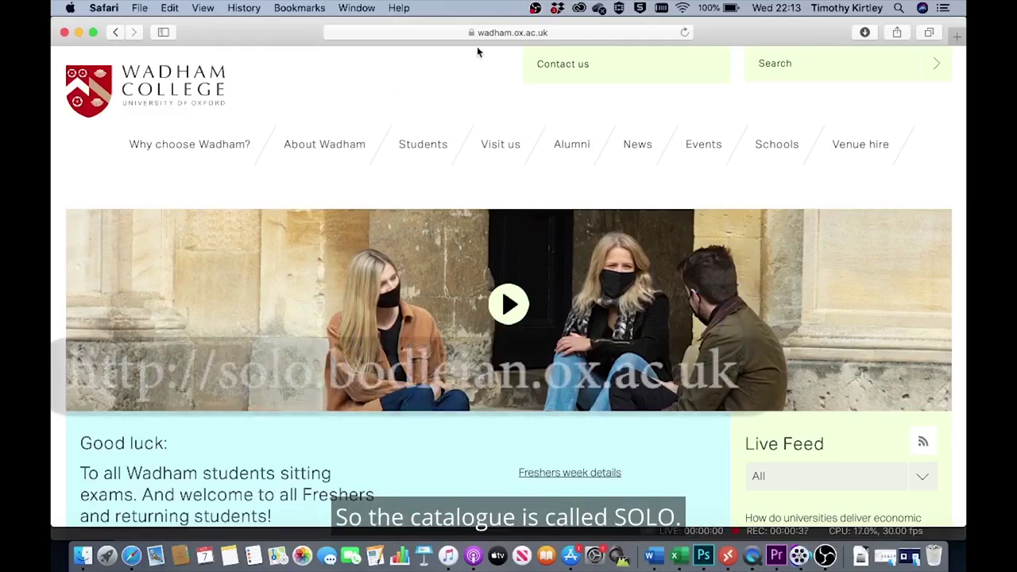
Step: Go to solo.bodleian.ox.ac.uk and start signing in with Oxford Single Sign On
click(500, 31)
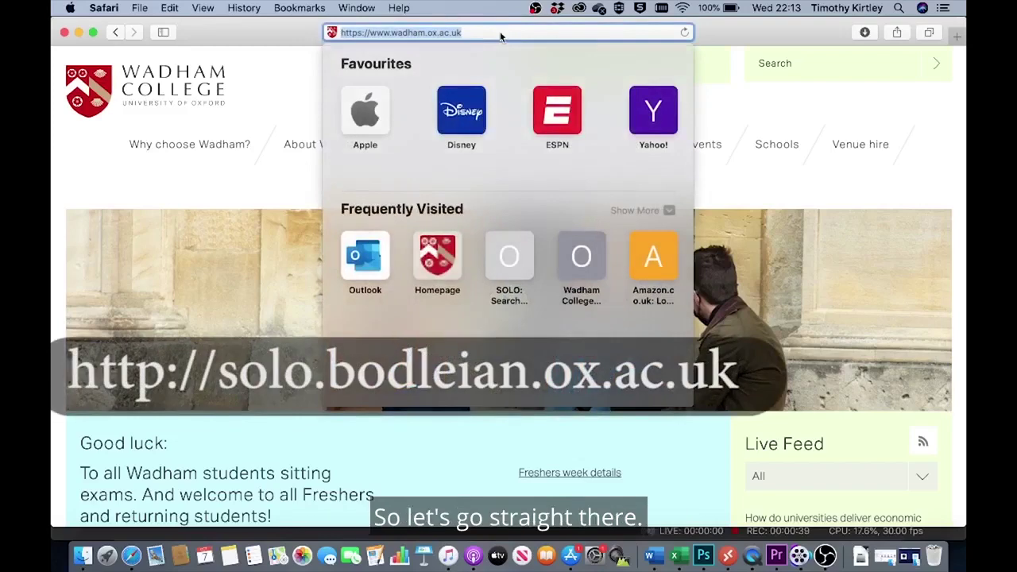
text(solo.bodleian)
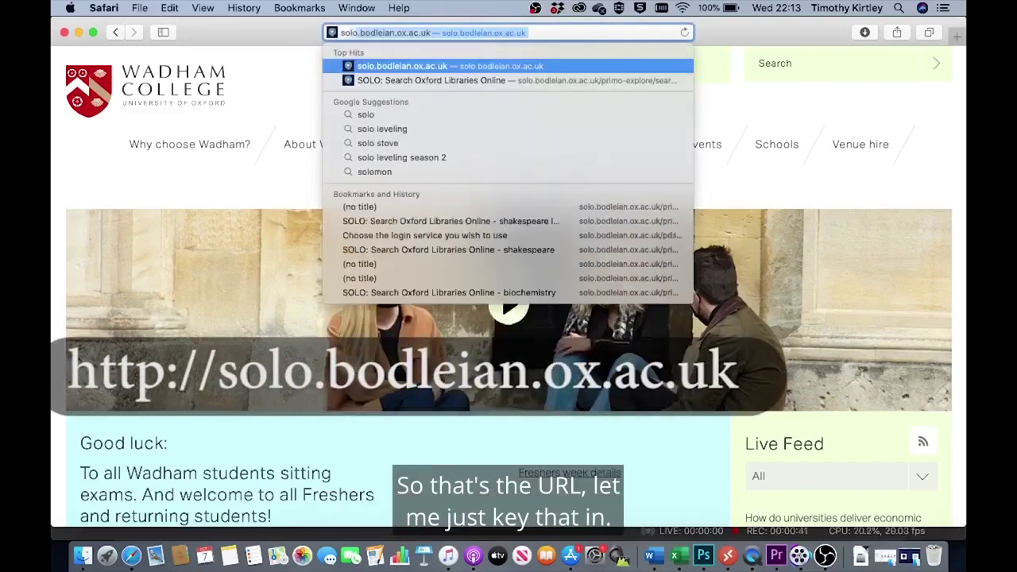
key(Return)
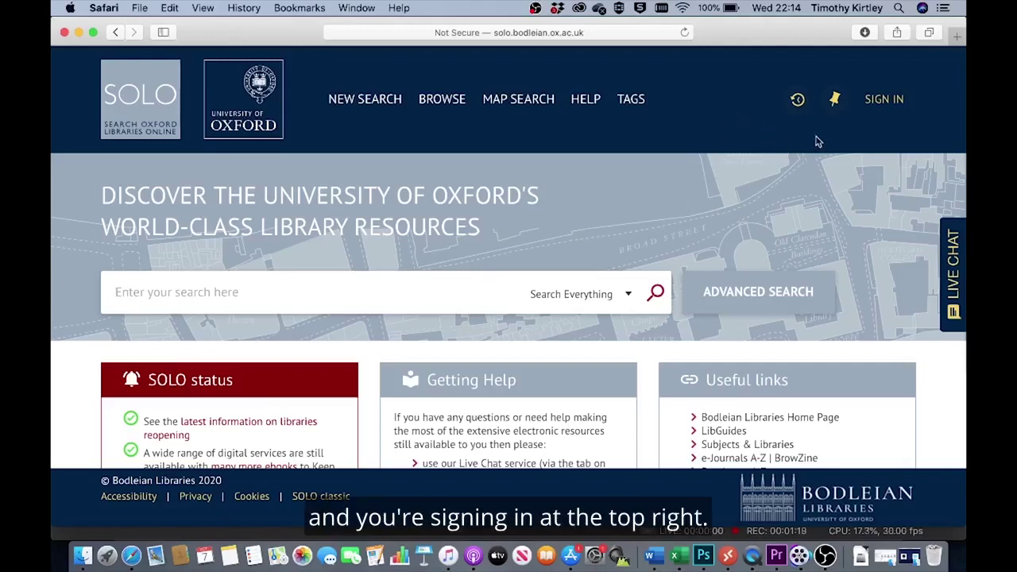
click(880, 103)
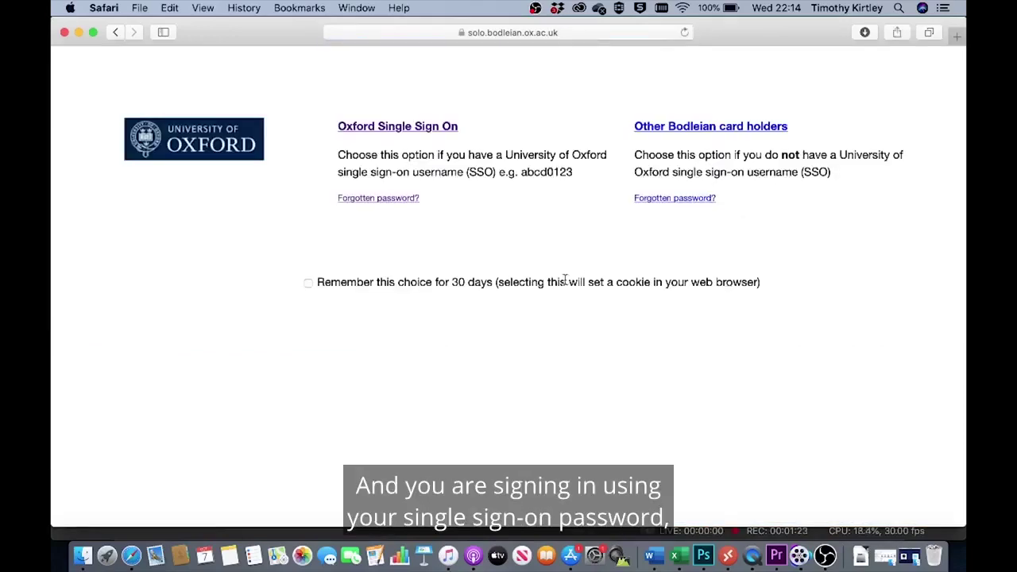
click(400, 131)
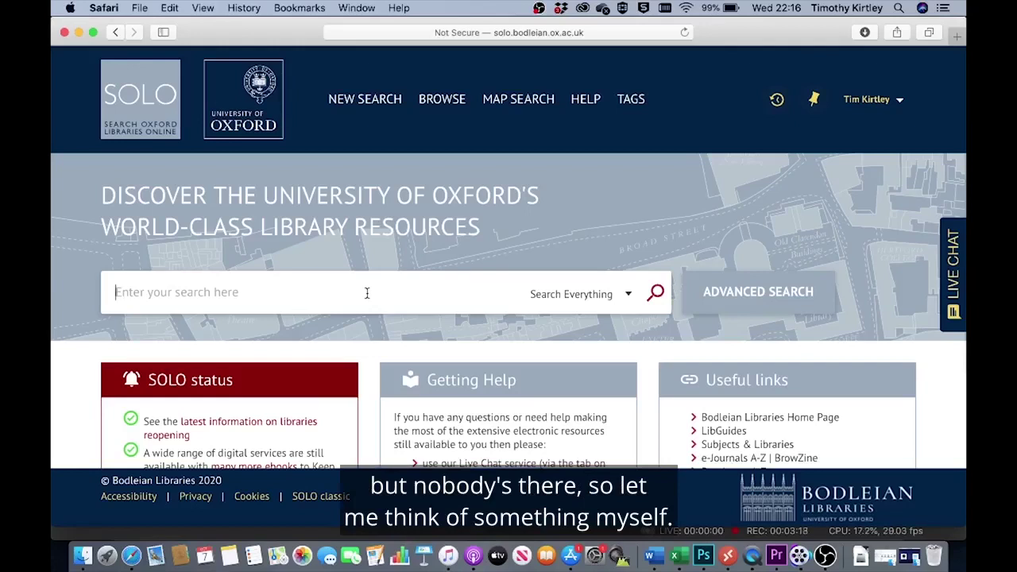
Step: Search the whole library catalogue for "shakespeare"
text(shakesp)
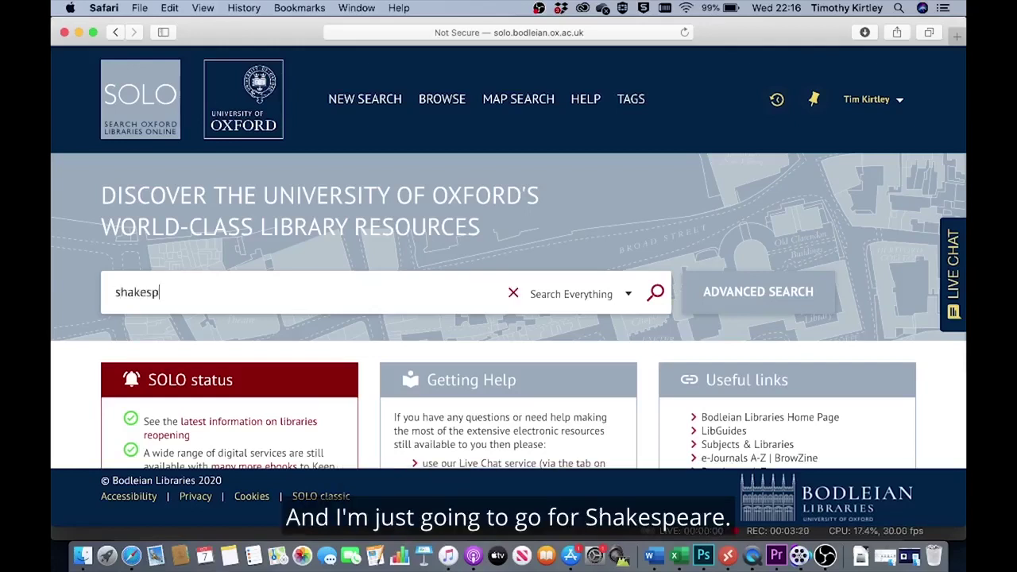
text(eare)
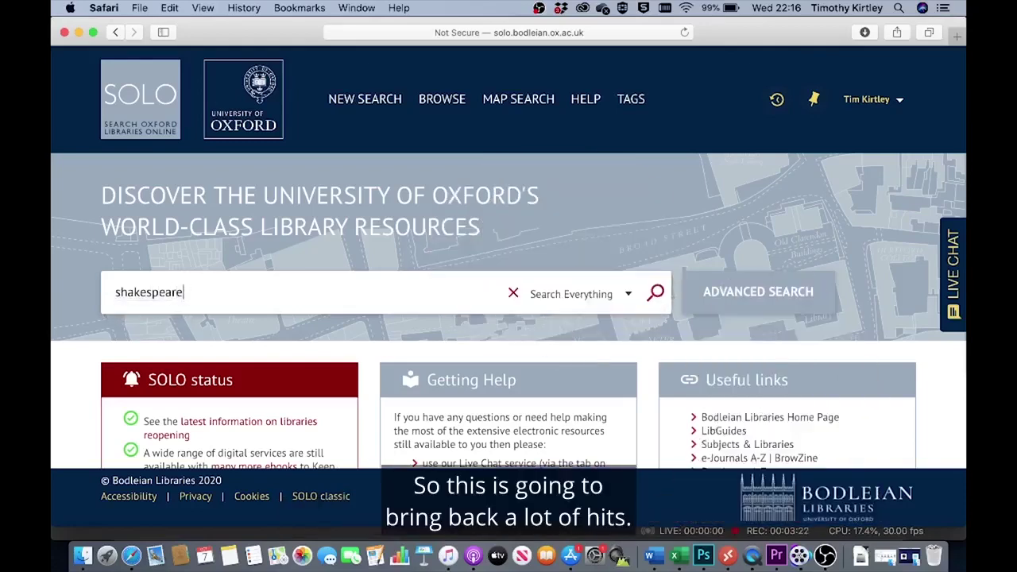
key(Return)
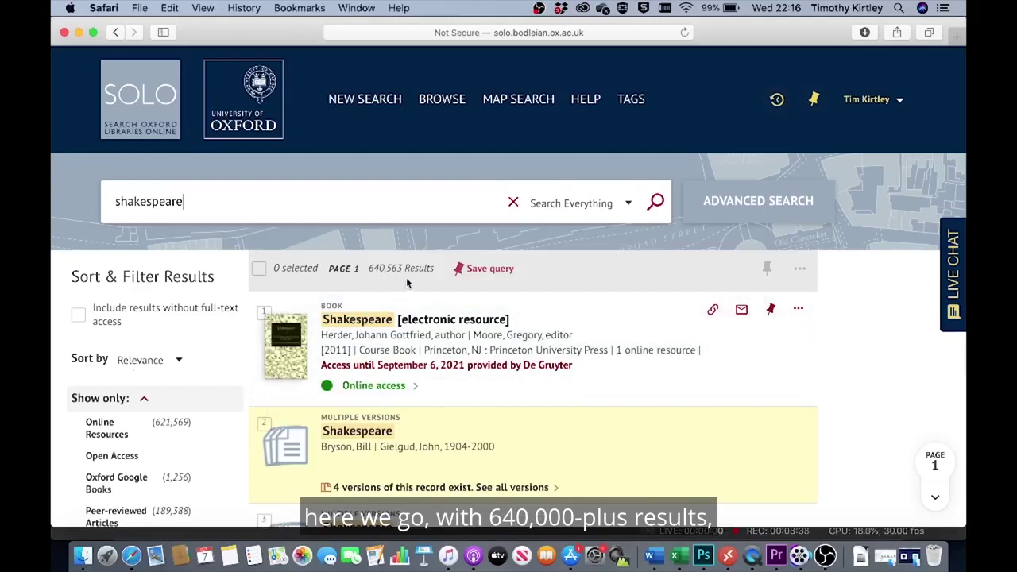
Step: Look through the first Shakespeare search results and the sort and filter options beside them
scroll(217, 470, down, 2)
scroll(217, 470, down, 3)
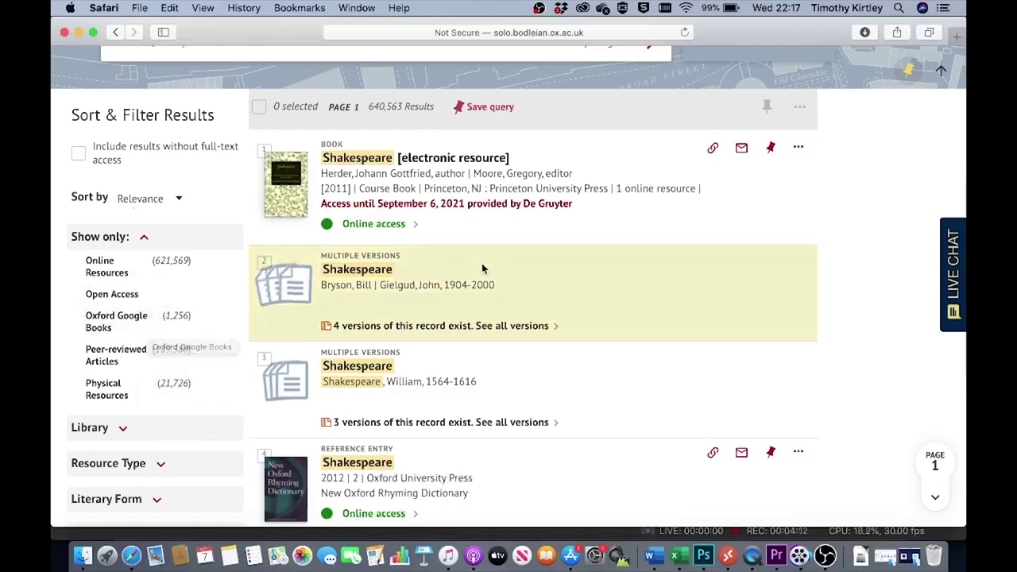
scroll(635, 227, up, 2)
scroll(635, 229, up, 2)
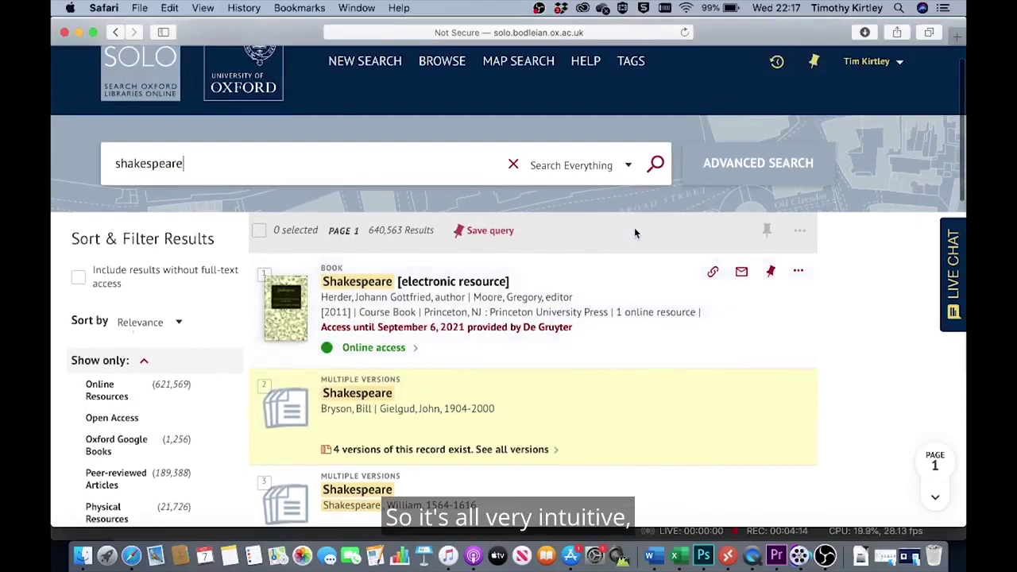
scroll(605, 291, up, 2)
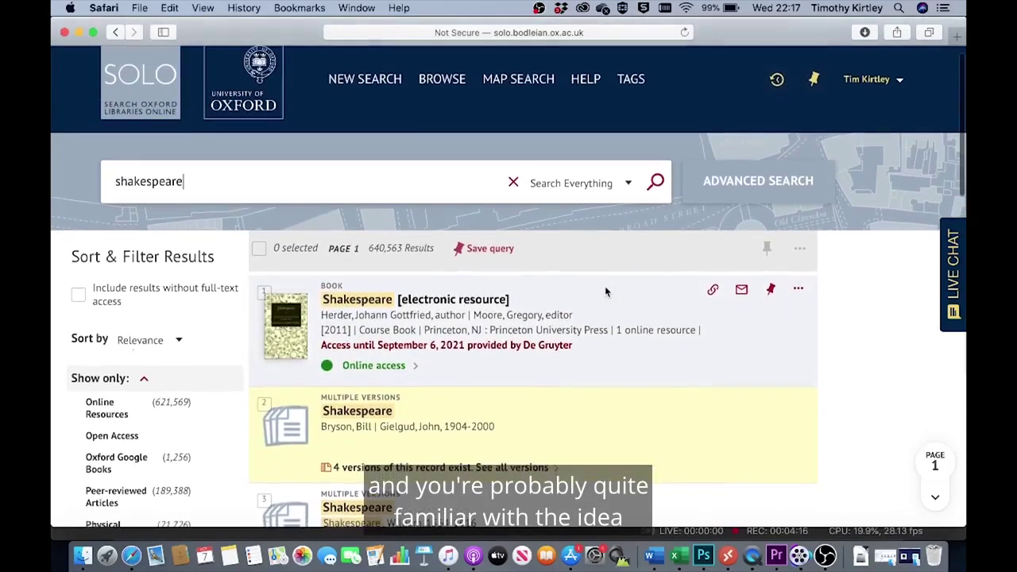
scroll(605, 291, down, 3)
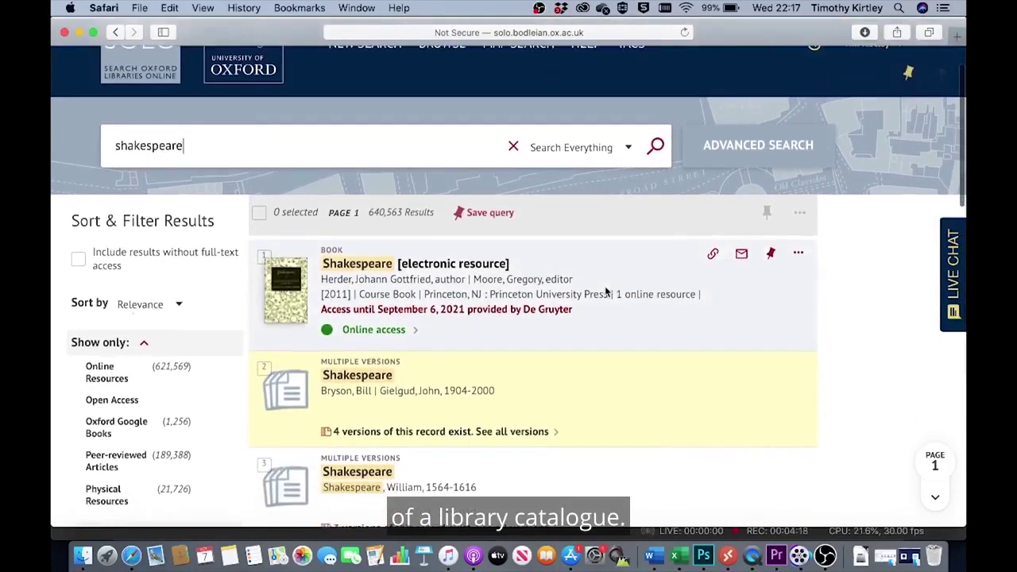
scroll(605, 291, down, 5)
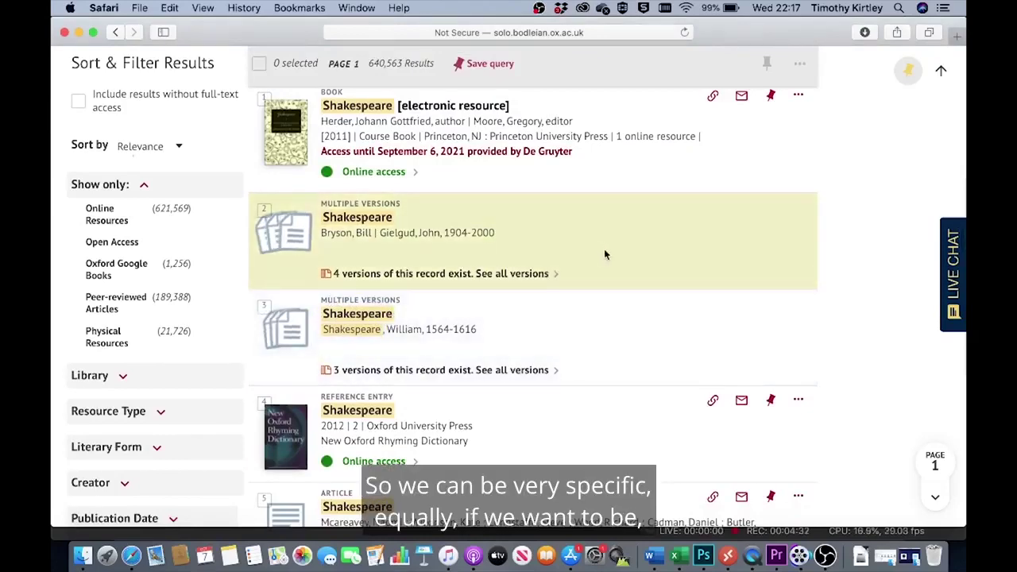
Step: Switch to the advanced search and add a second AND condition with Author/Creator contains "smith"
scroll(604, 250, up, 4)
scroll(604, 254, up, 2)
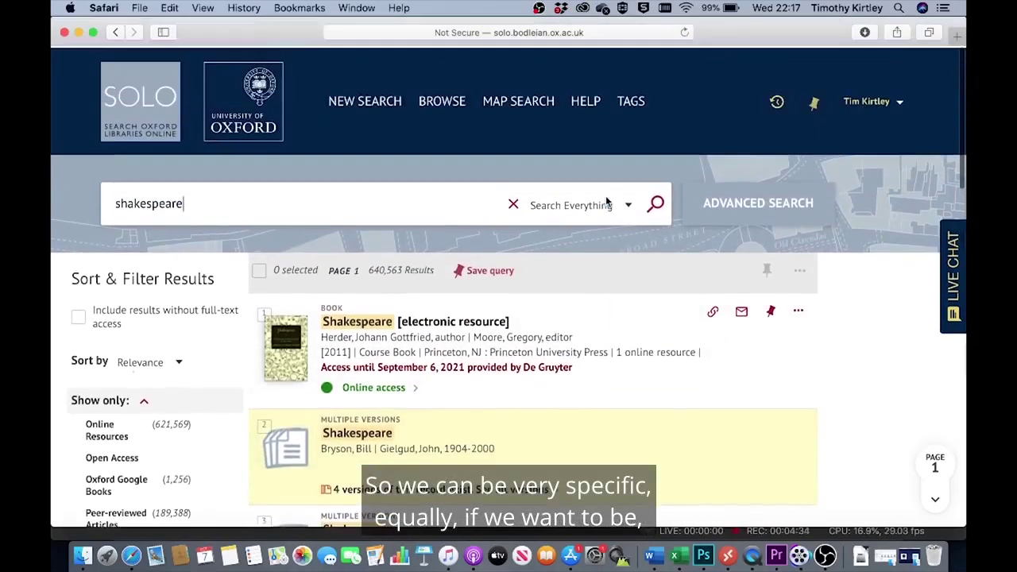
click(720, 205)
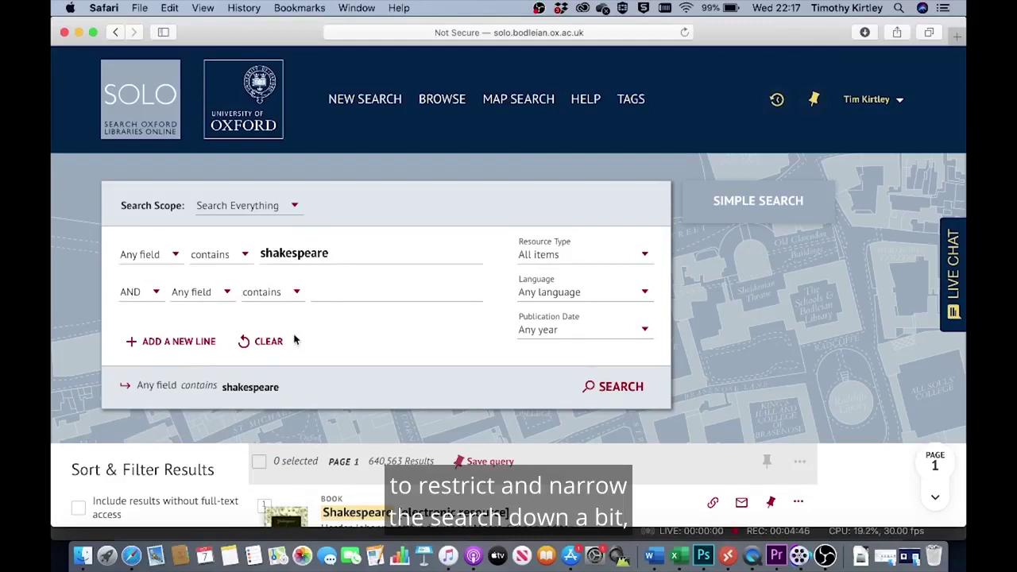
click(228, 294)
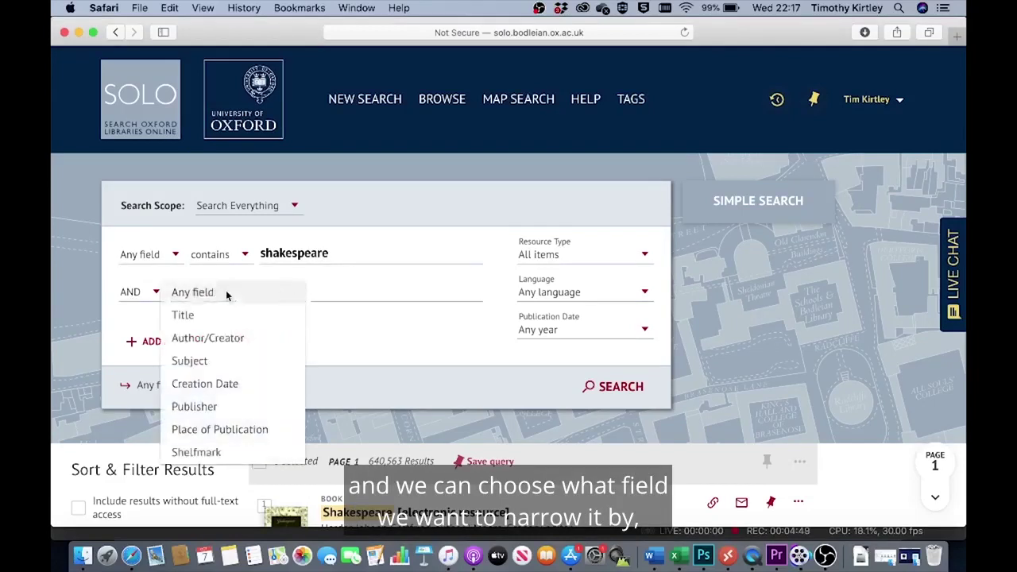
click(238, 338)
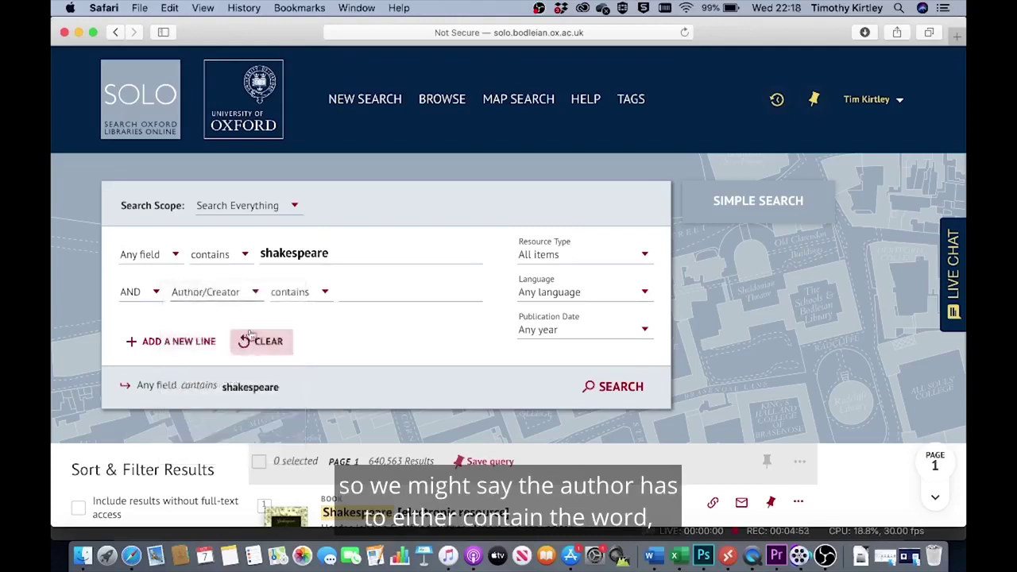
click(327, 294)
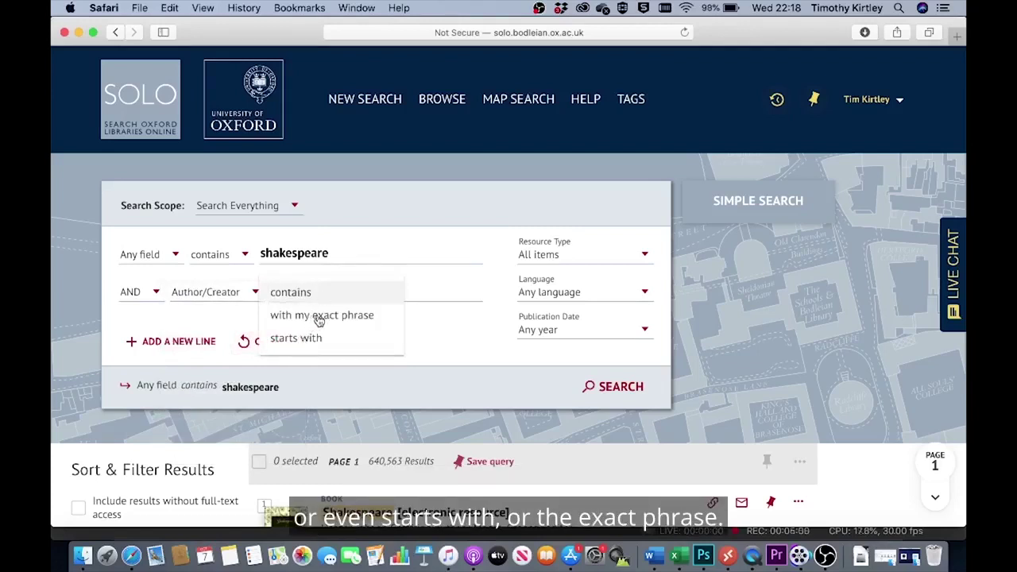
click(418, 291)
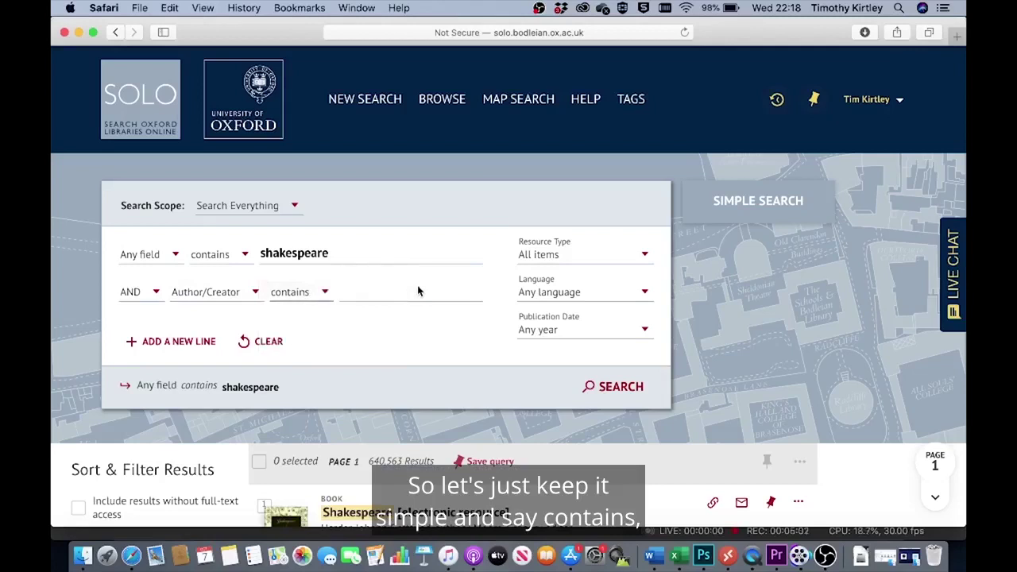
click(368, 288)
text(smith)
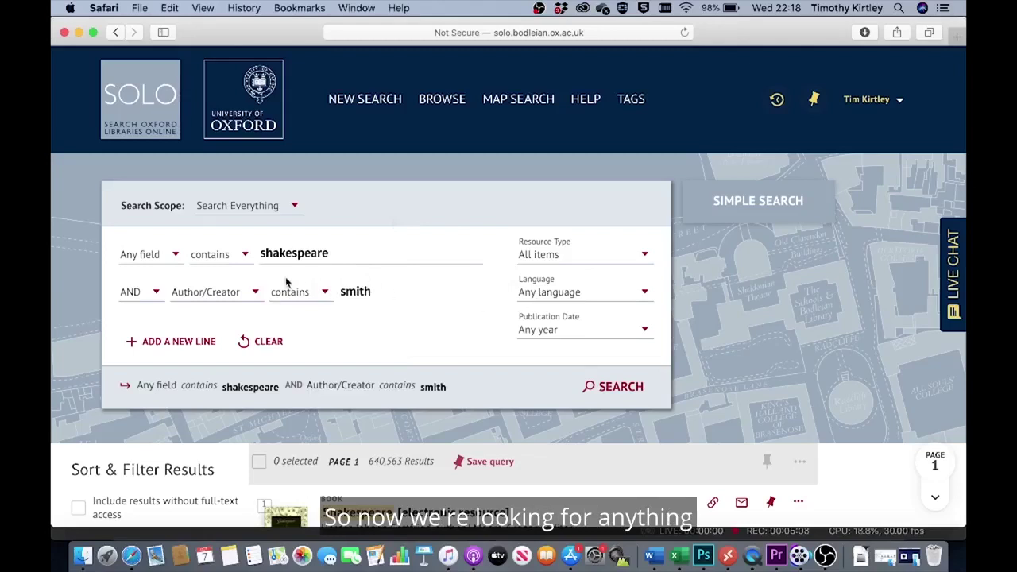
Step: Restrict the "shakespeare" condition to the Title field and review the other searchable fields on offer
click(174, 253)
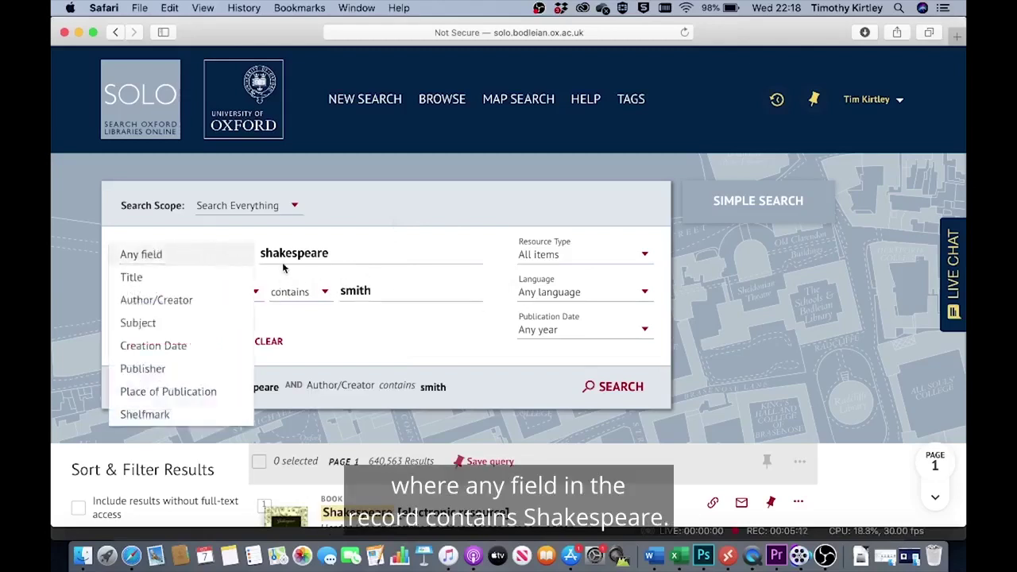
click(128, 278)
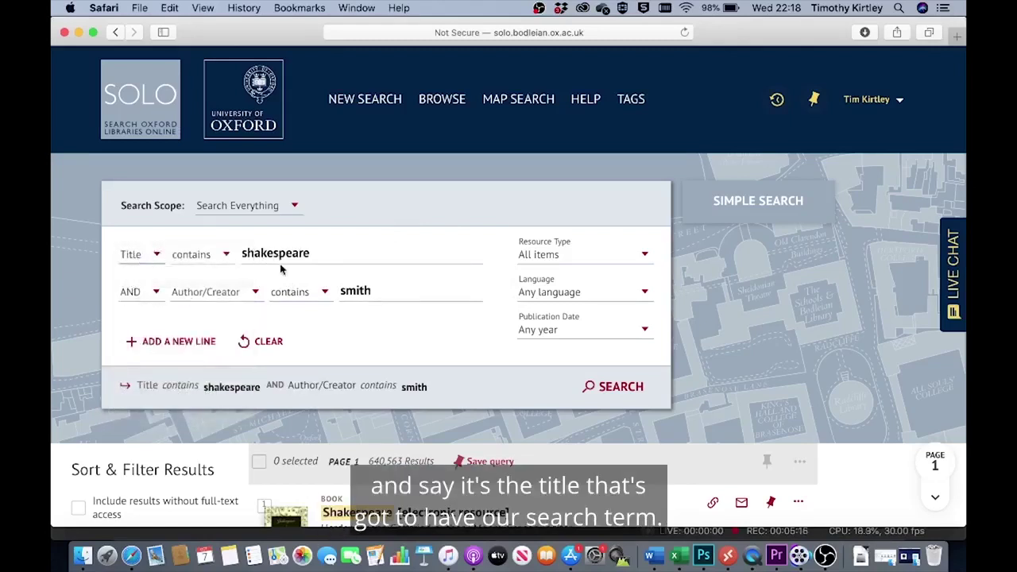
click(156, 255)
scroll(187, 366, down, 5)
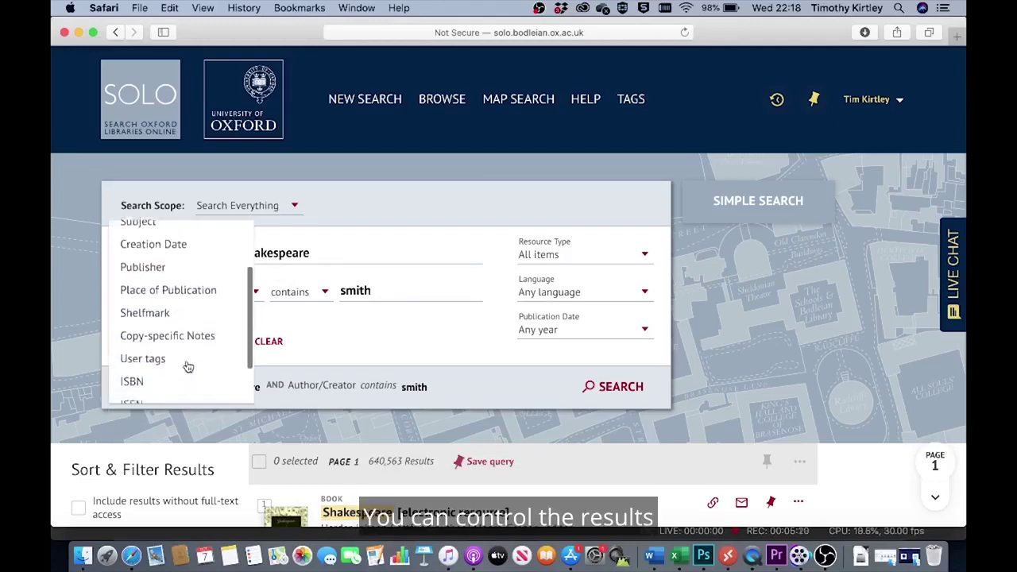
scroll(186, 366, up, 5)
scroll(182, 363, up, 1)
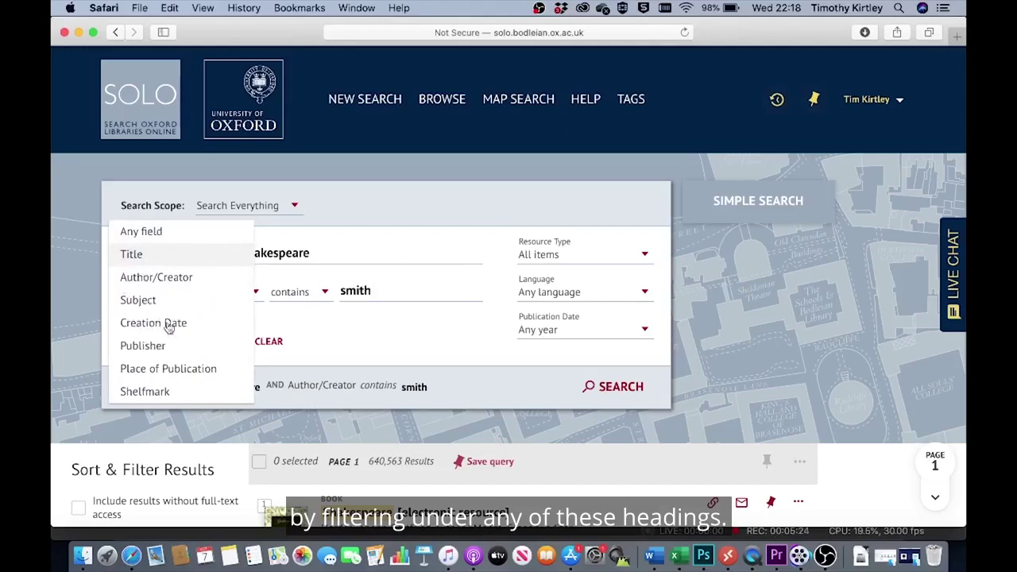
click(373, 254)
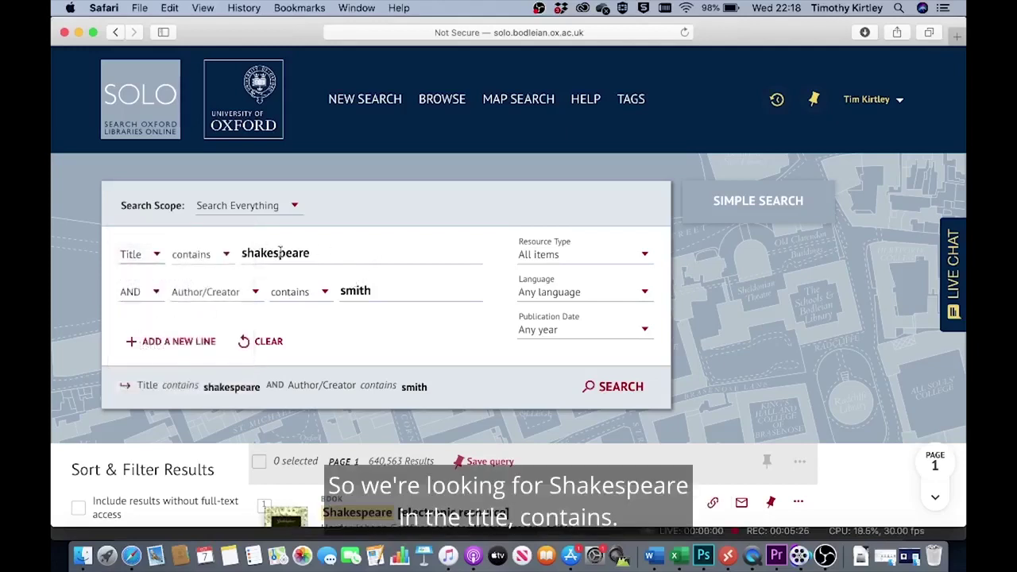
Step: Make the title condition match titles that start with "shakespeare" and run the advanced search
click(226, 257)
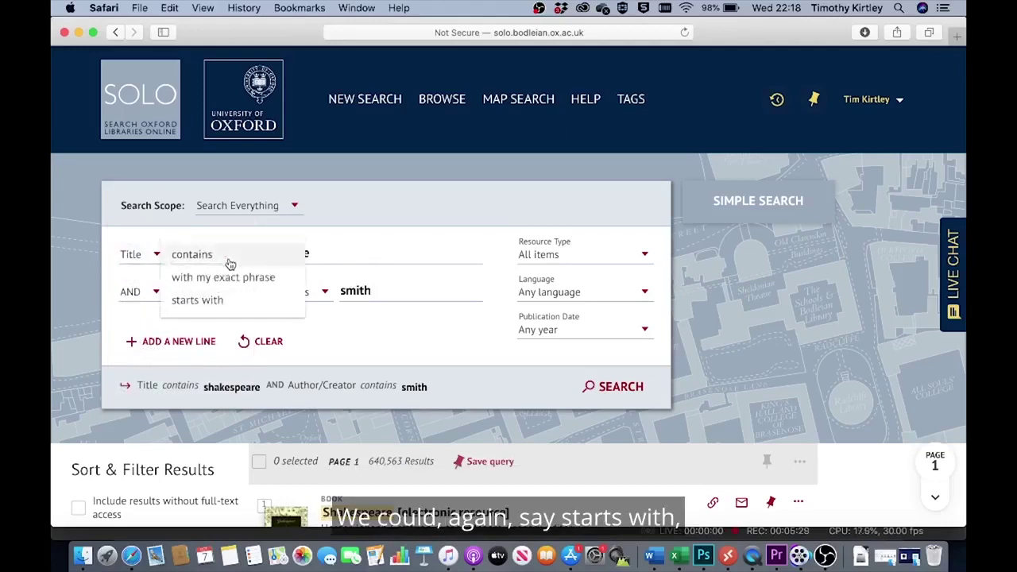
click(198, 302)
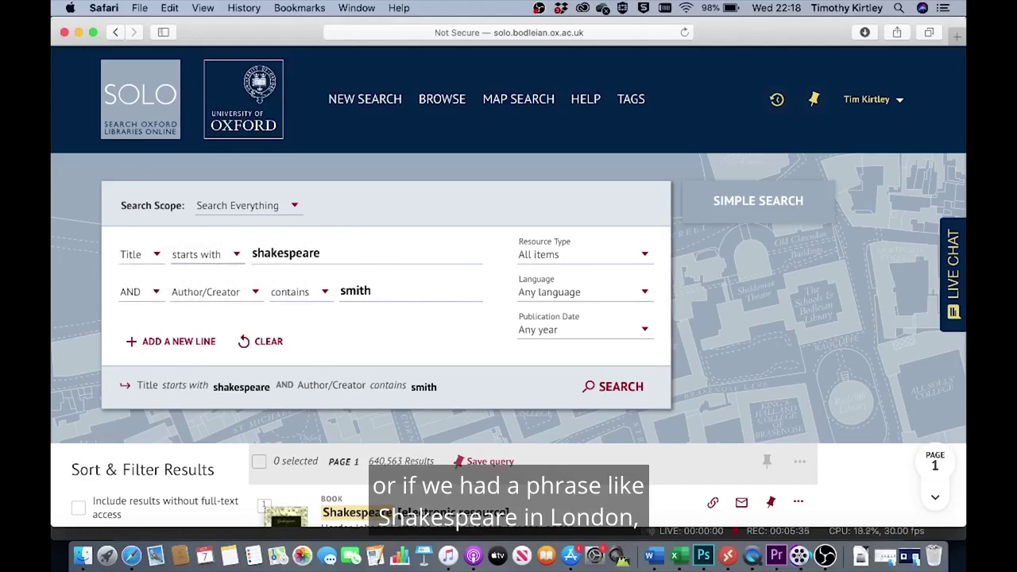
click(239, 256)
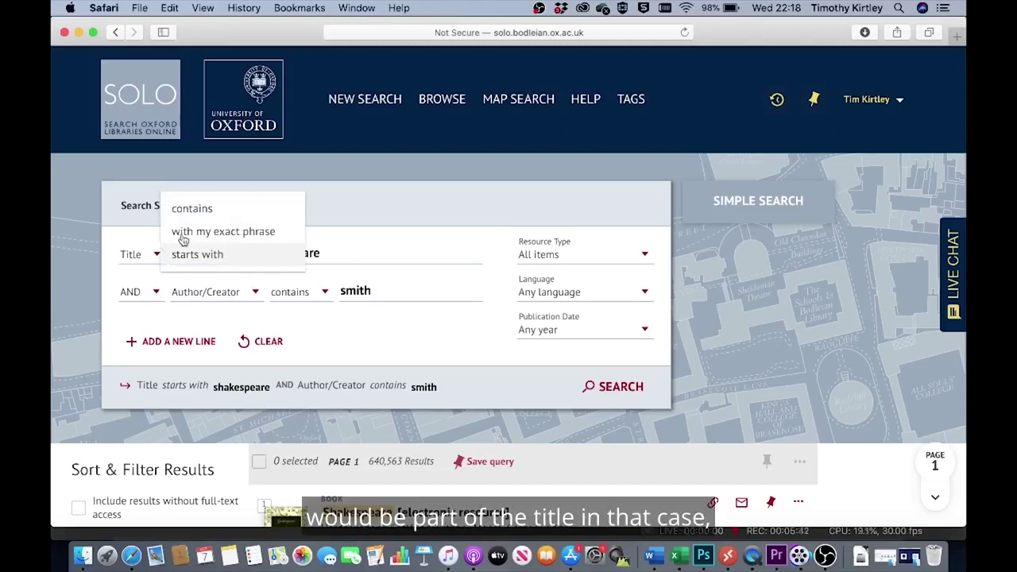
click(347, 252)
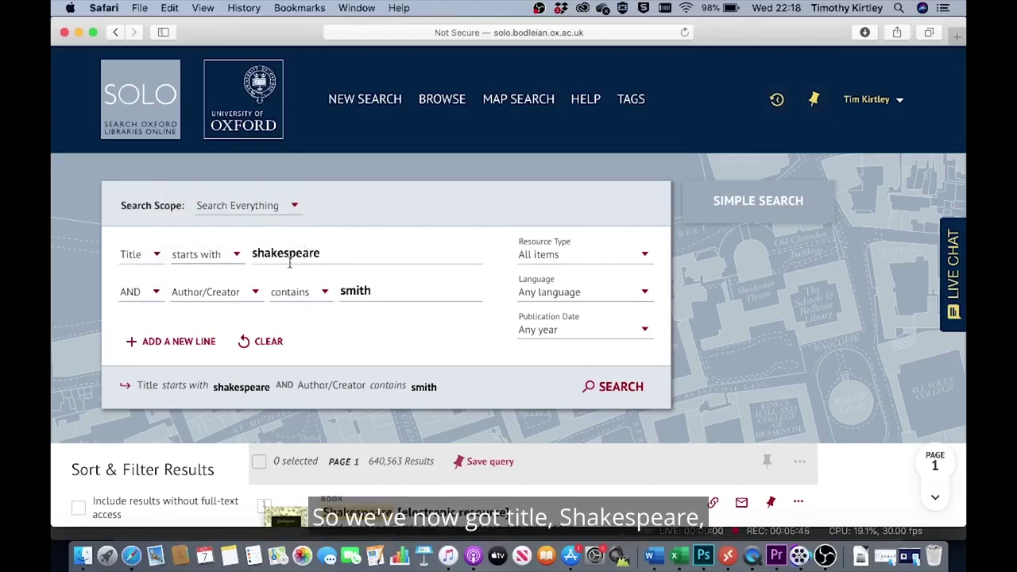
click(619, 393)
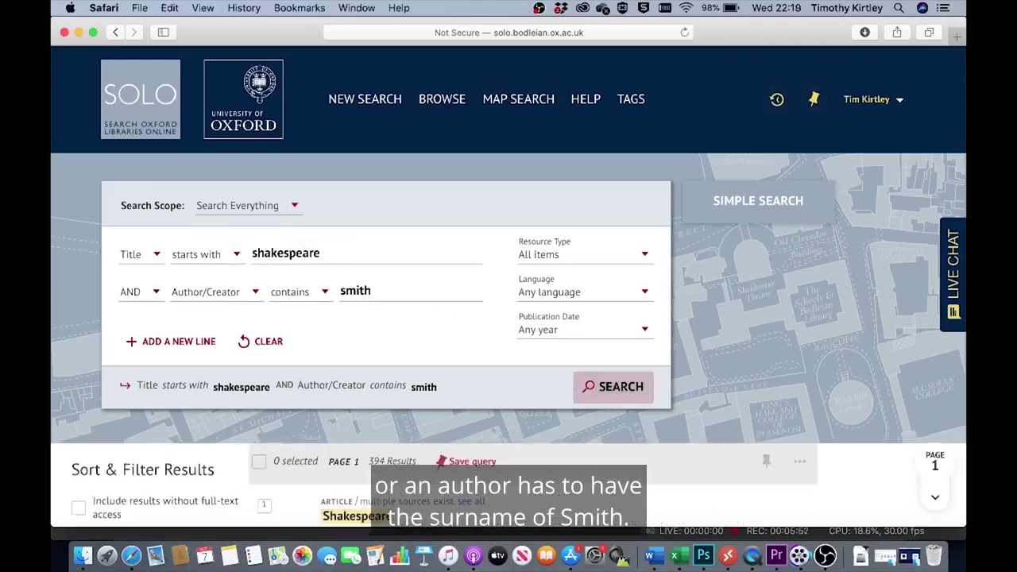
Step: Check the narrowed results and limit the advanced search's resource type to Articles
scroll(373, 298, down, 5)
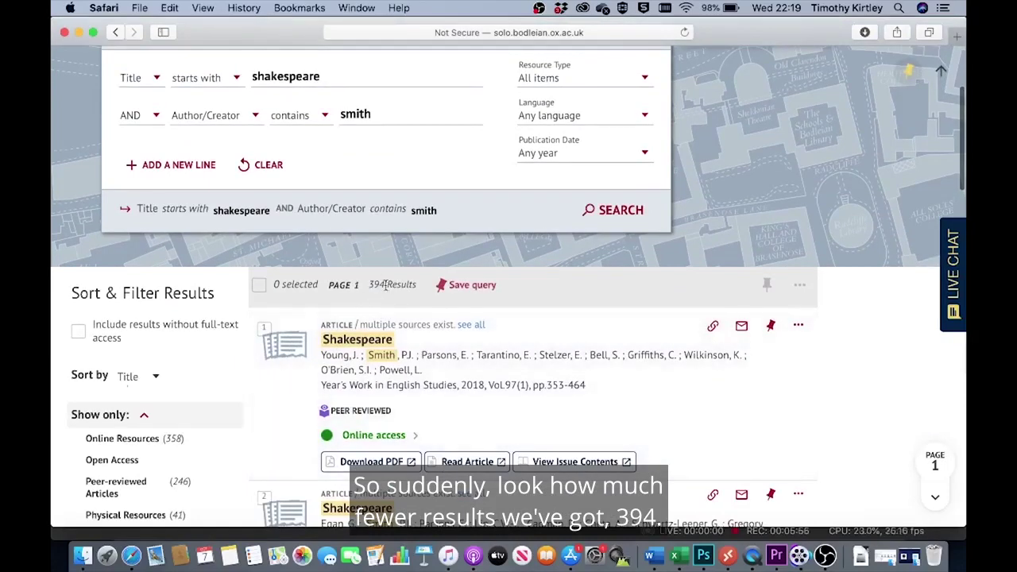
scroll(523, 378, down, 1)
scroll(523, 380, up, 3)
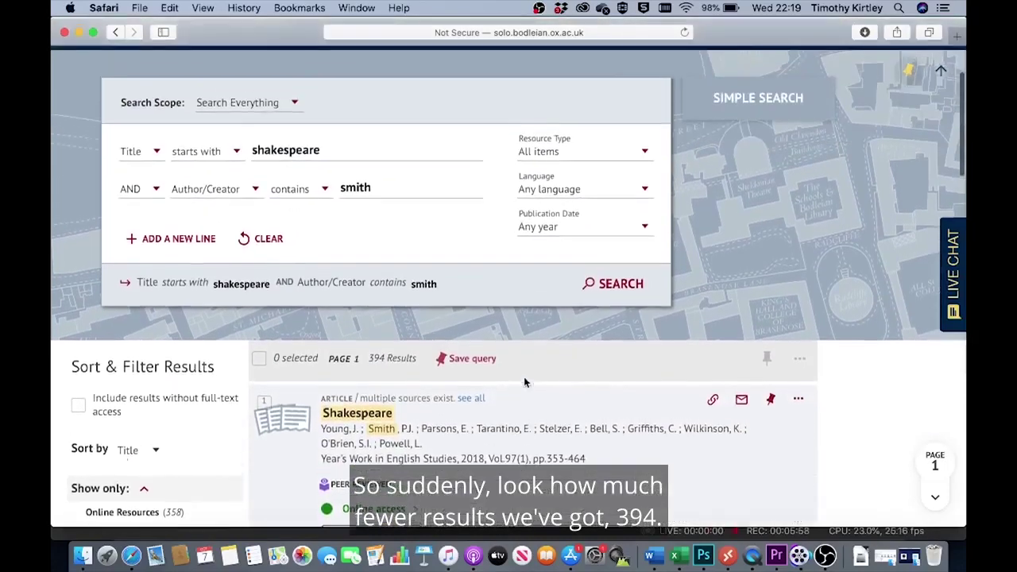
scroll(524, 377, up, 2)
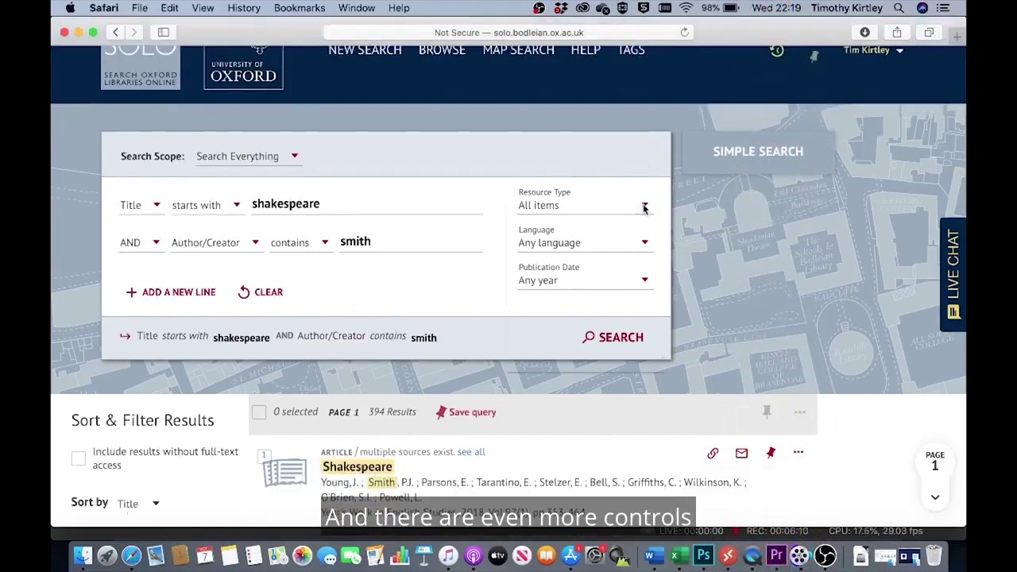
click(644, 206)
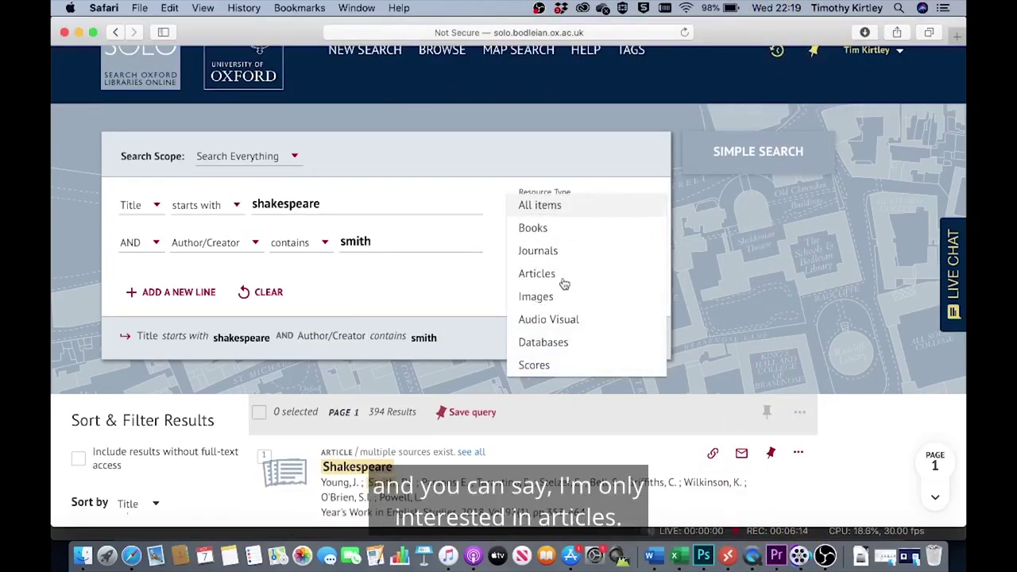
click(534, 275)
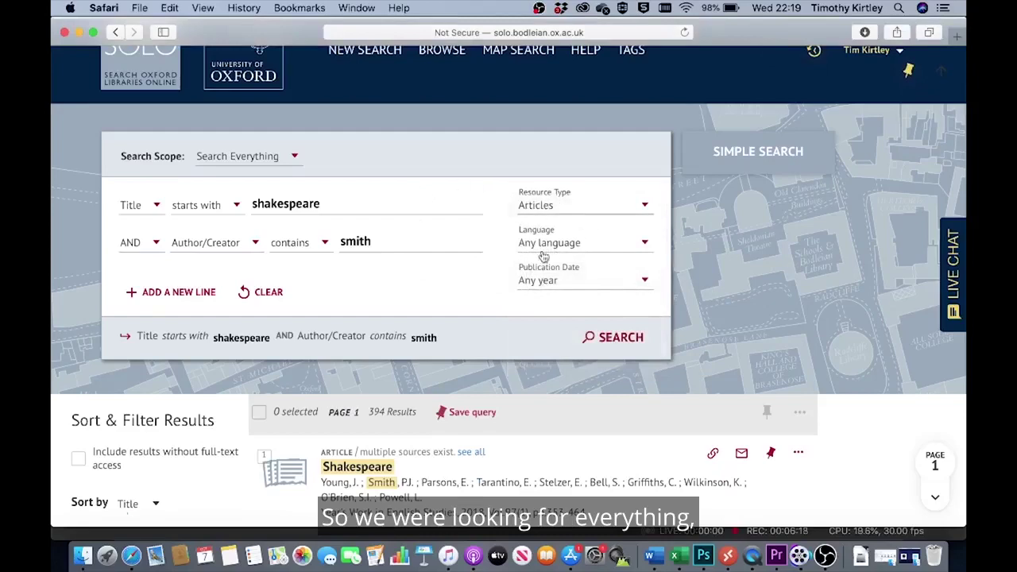
Step: Run the search limited to Articles and clear the term "smith" from the Author/Creator condition
click(625, 340)
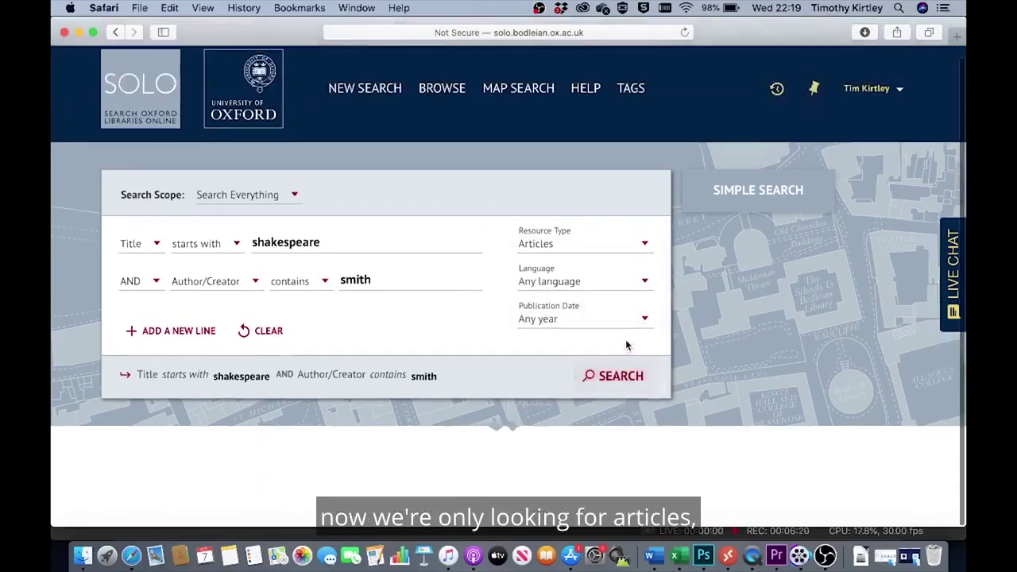
scroll(432, 332, down, 1)
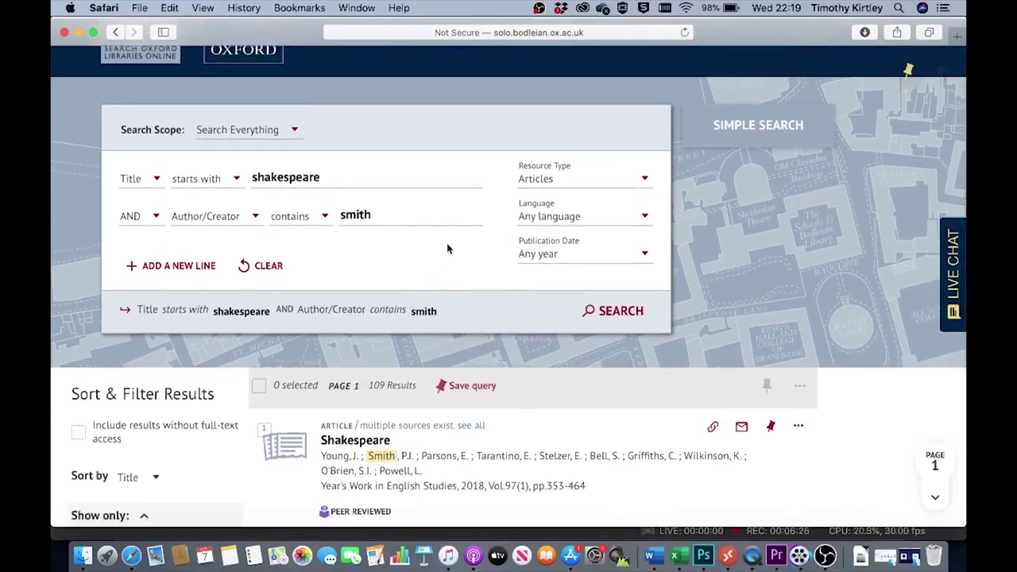
click(390, 211)
key(BackSpace)
key(BackSpace)
key(BackSpace)
key(BackSpace)
key(BackSpace)
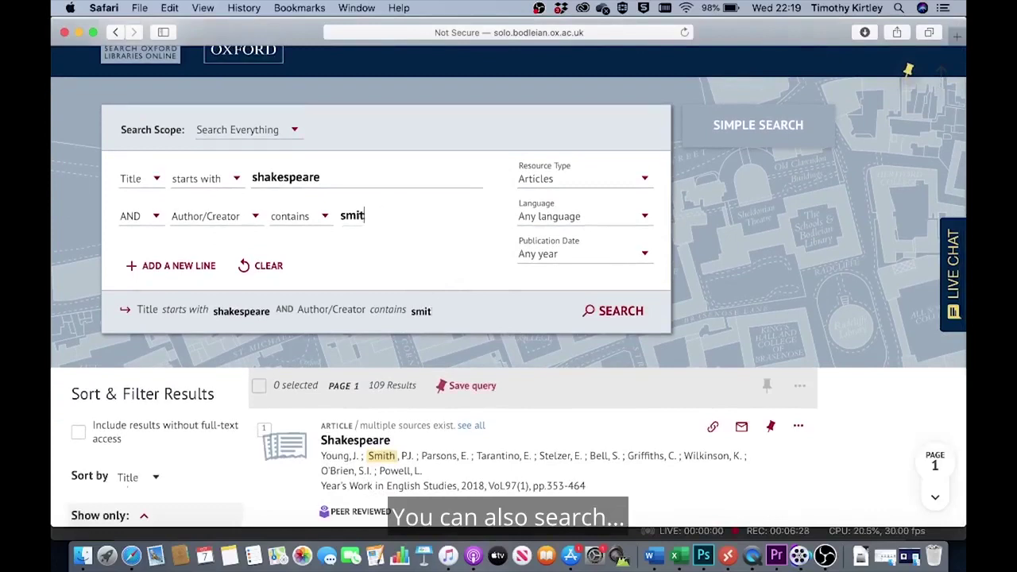
Step: Limit the search scope to Wadham College Library, keeping the title condition on "shakespeare"
click(295, 131)
scroll(353, 216, down, 4)
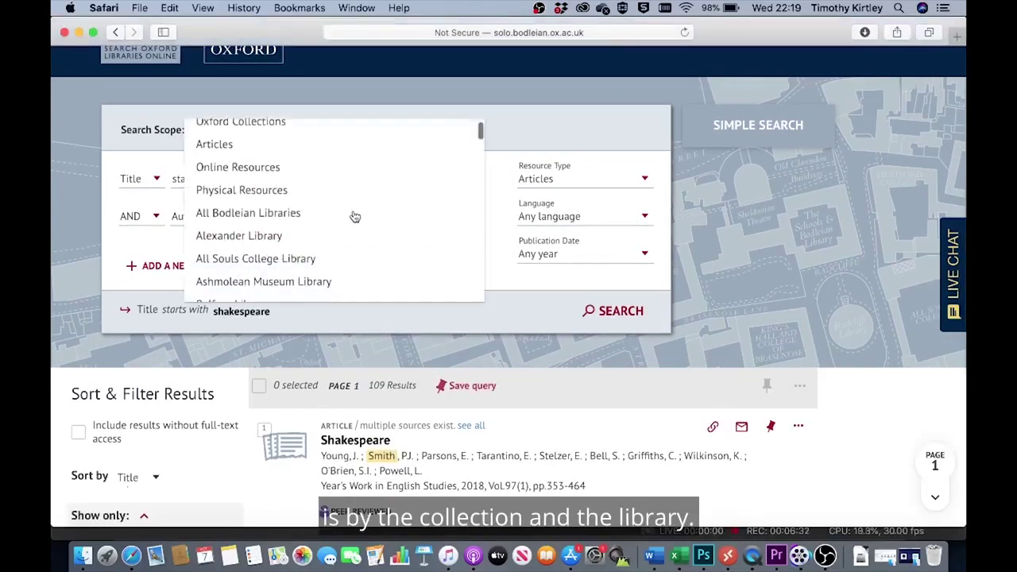
scroll(354, 216, down, 10)
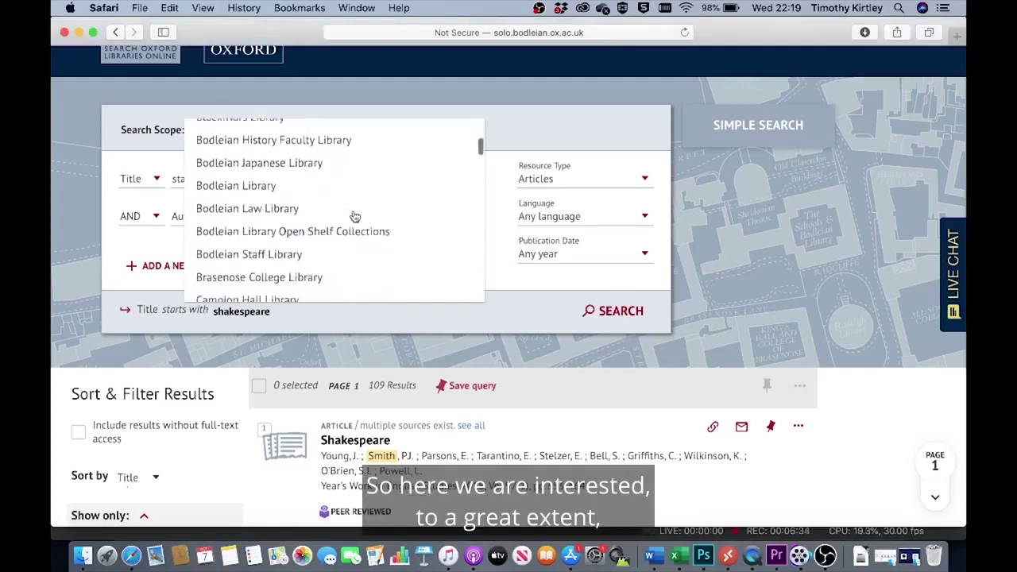
scroll(334, 210, down, 10)
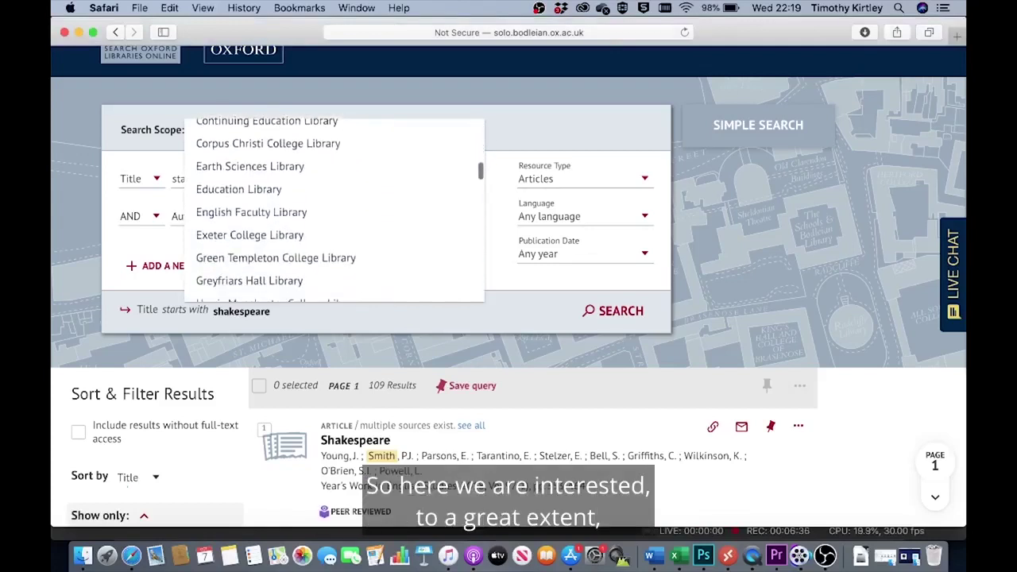
scroll(340, 210, down, 10)
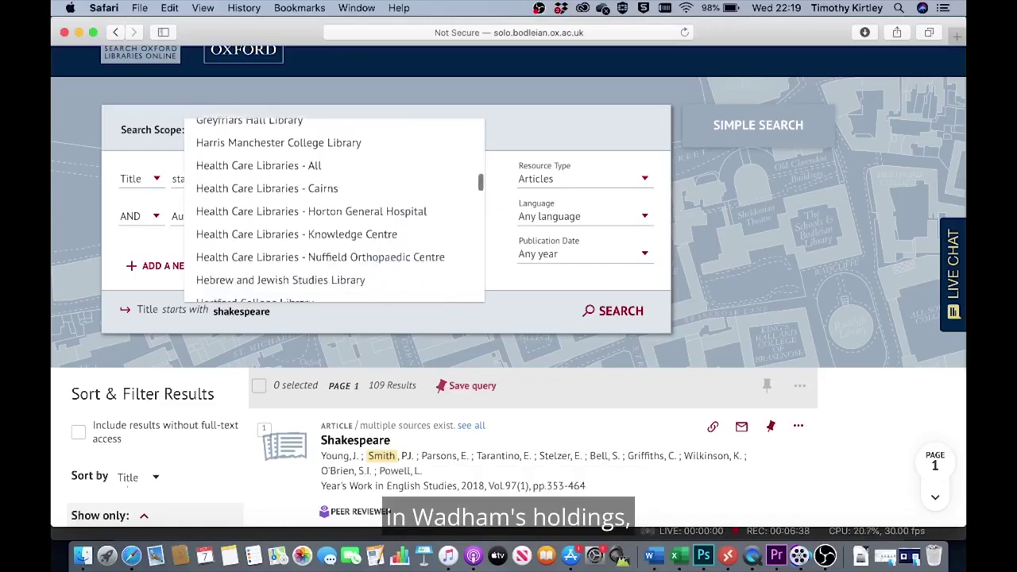
scroll(334, 211, down, 8)
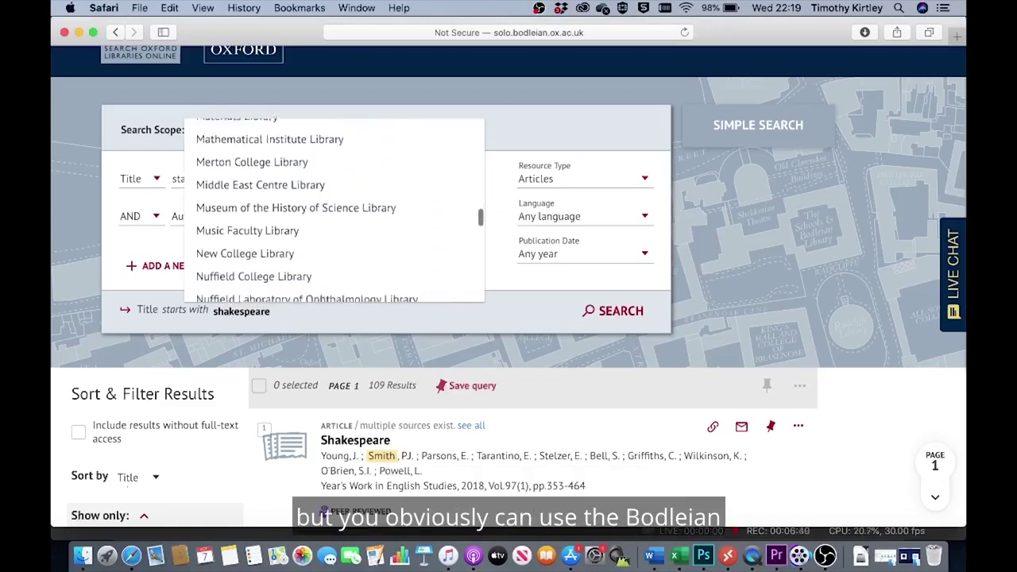
scroll(340, 211, down, 8)
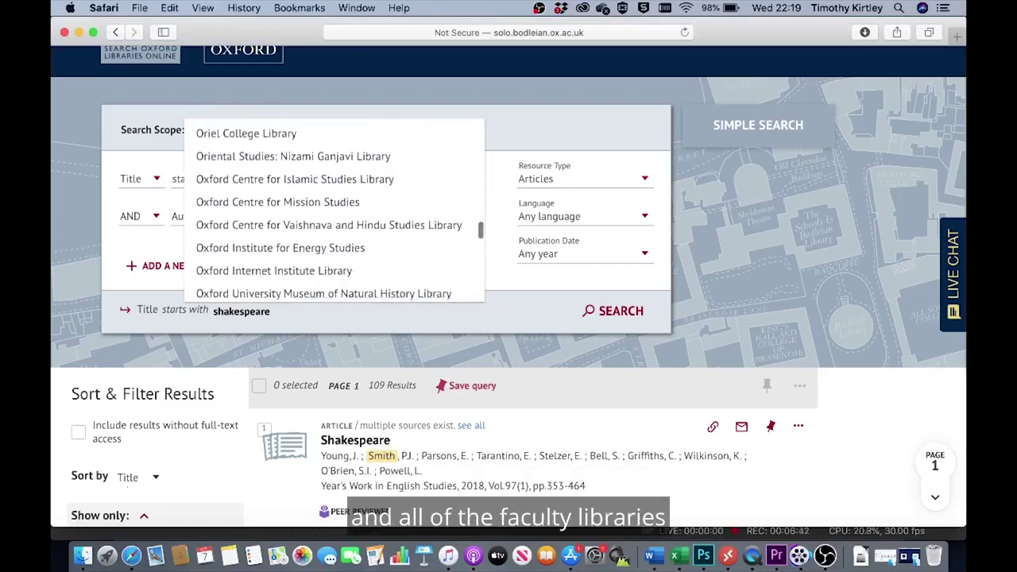
scroll(341, 211, down, 1)
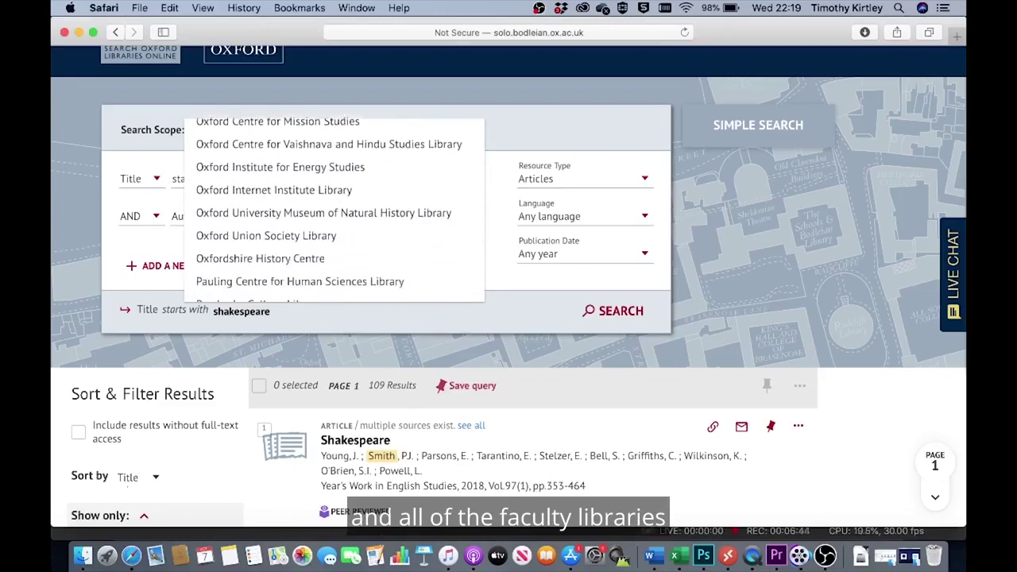
scroll(397, 204, down, 7)
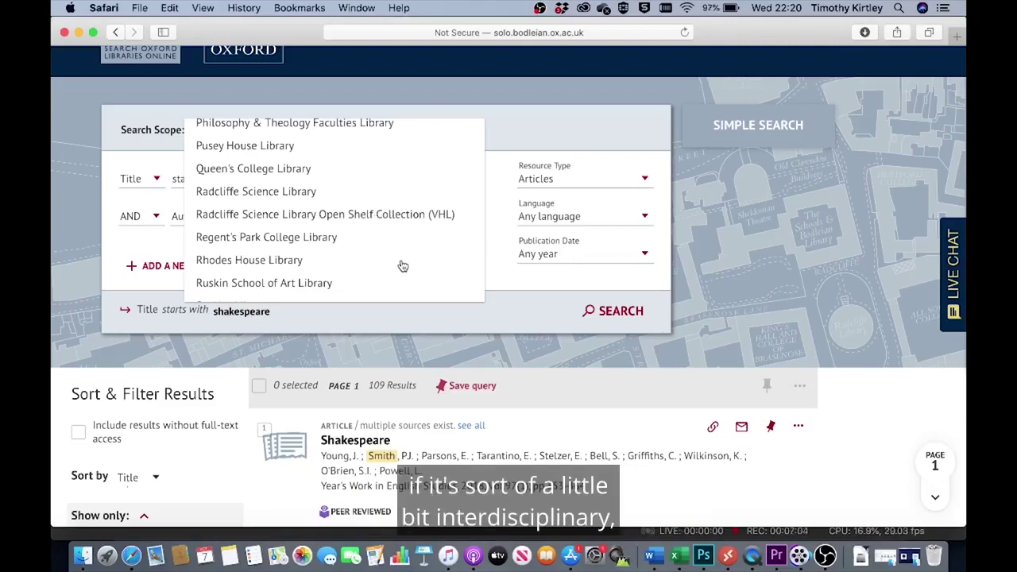
scroll(403, 266, down, 2)
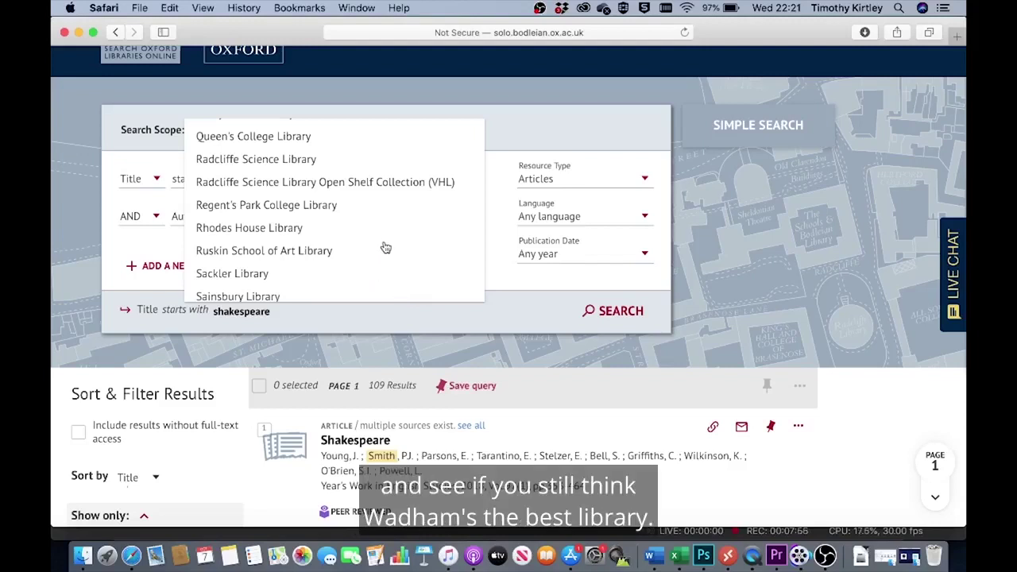
scroll(337, 251, down, 15)
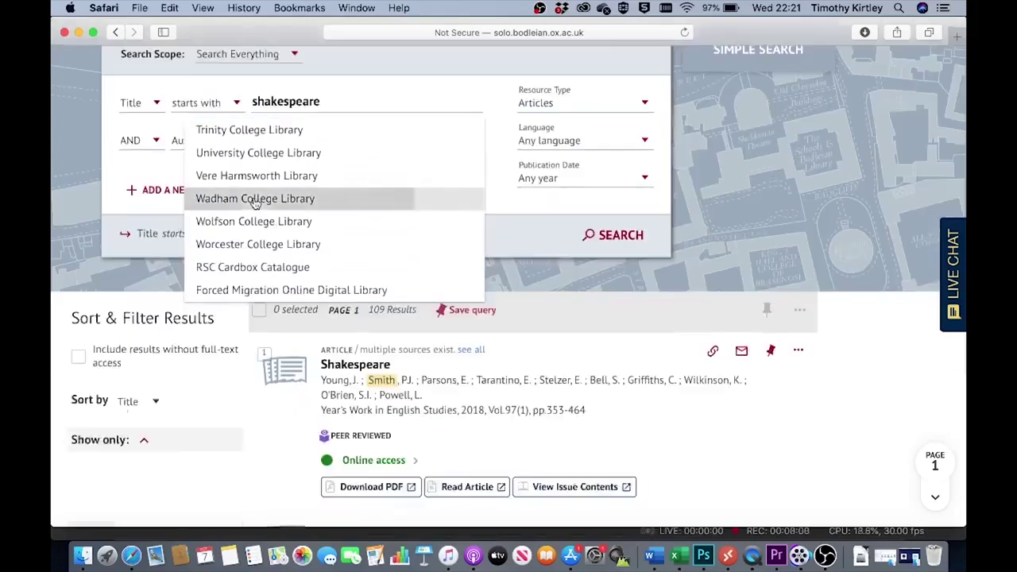
click(255, 199)
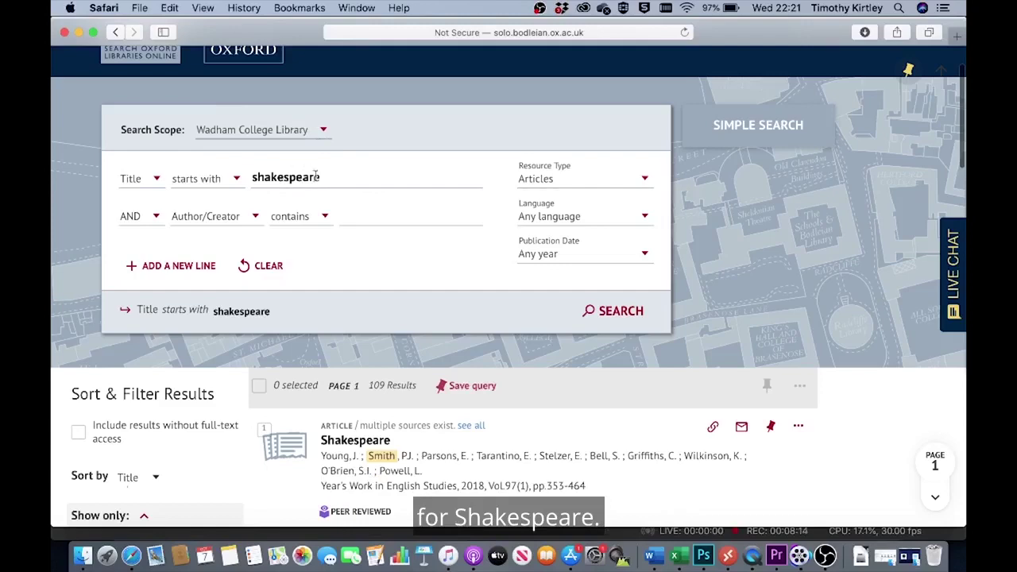
Step: Run the search within Wadham College Library and examine the outcome against the criteria that are set
click(611, 322)
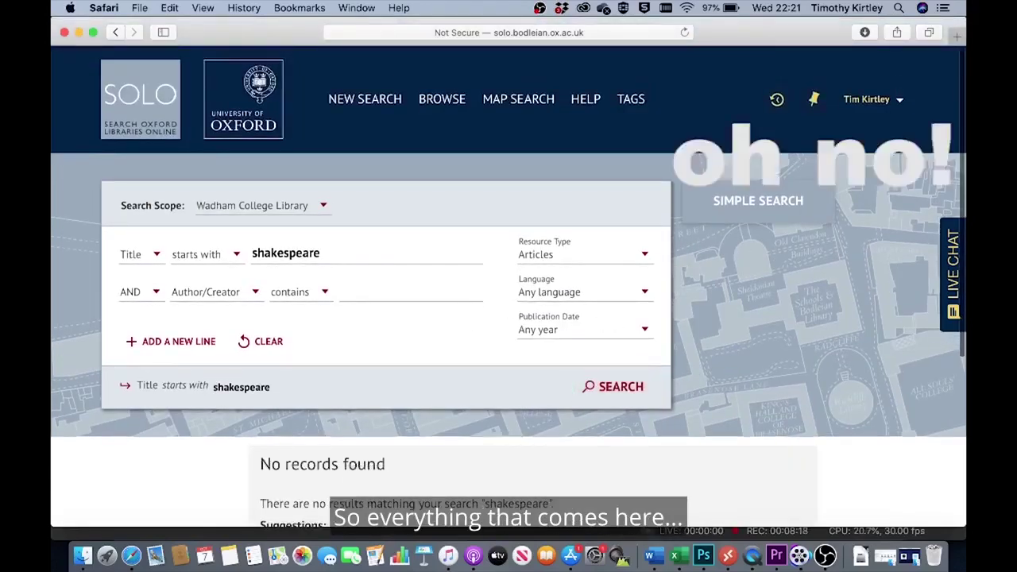
scroll(508, 286, down, 3)
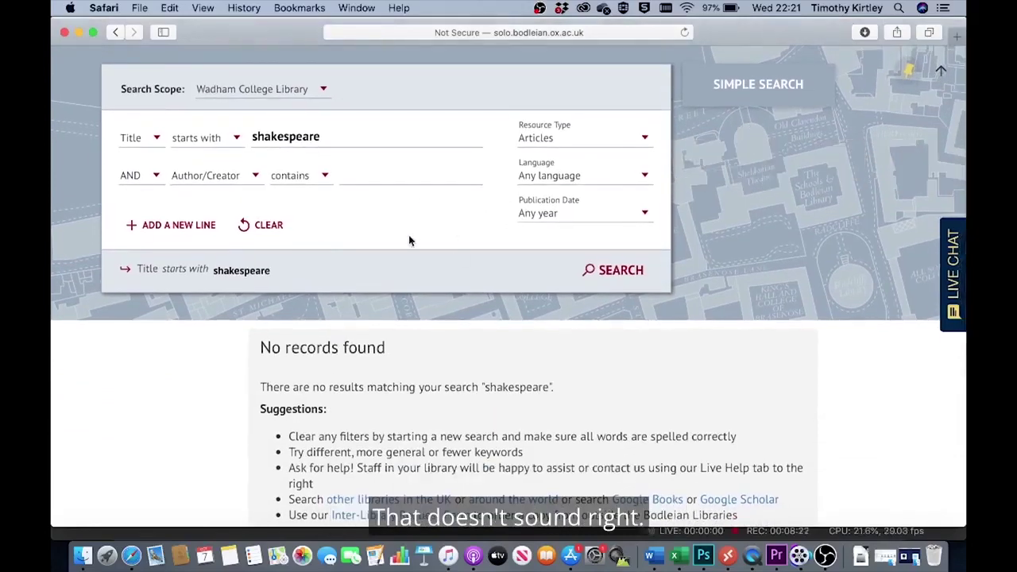
scroll(408, 204, up, 3)
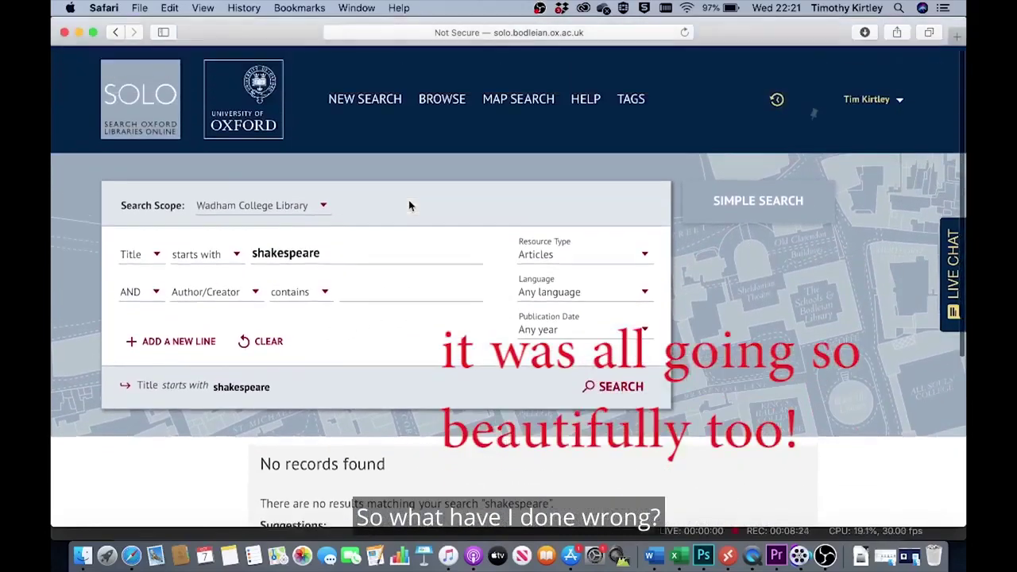
scroll(407, 274, down, 1)
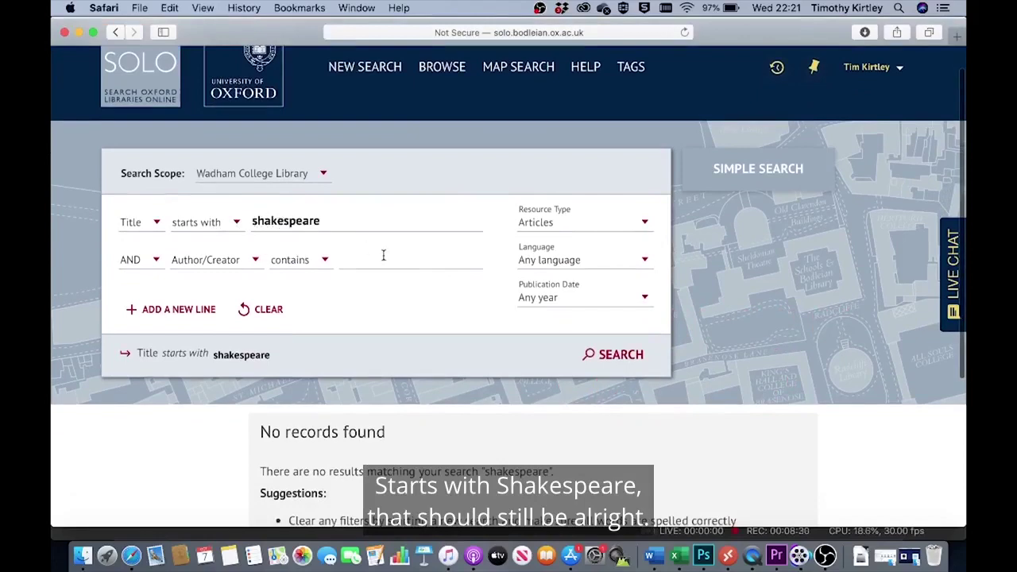
scroll(398, 302, up, 1)
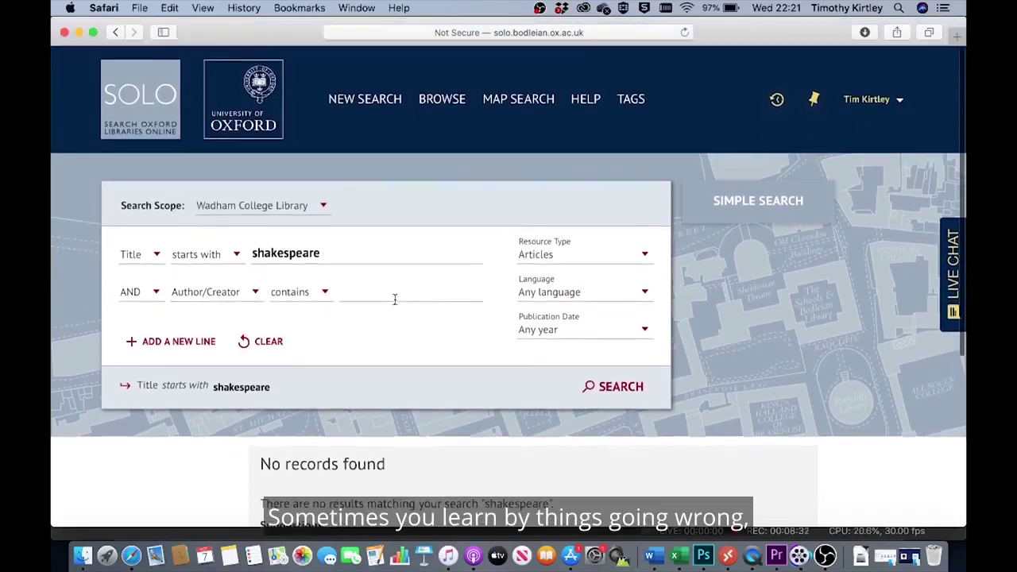
scroll(395, 298, down, 3)
scroll(395, 300, up, 3)
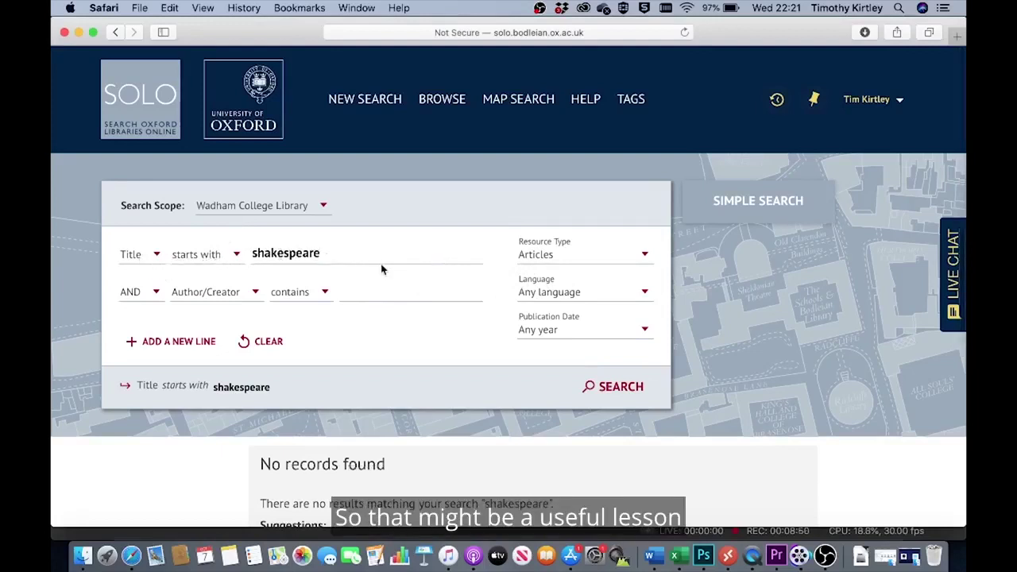
scroll(405, 271, down, 2)
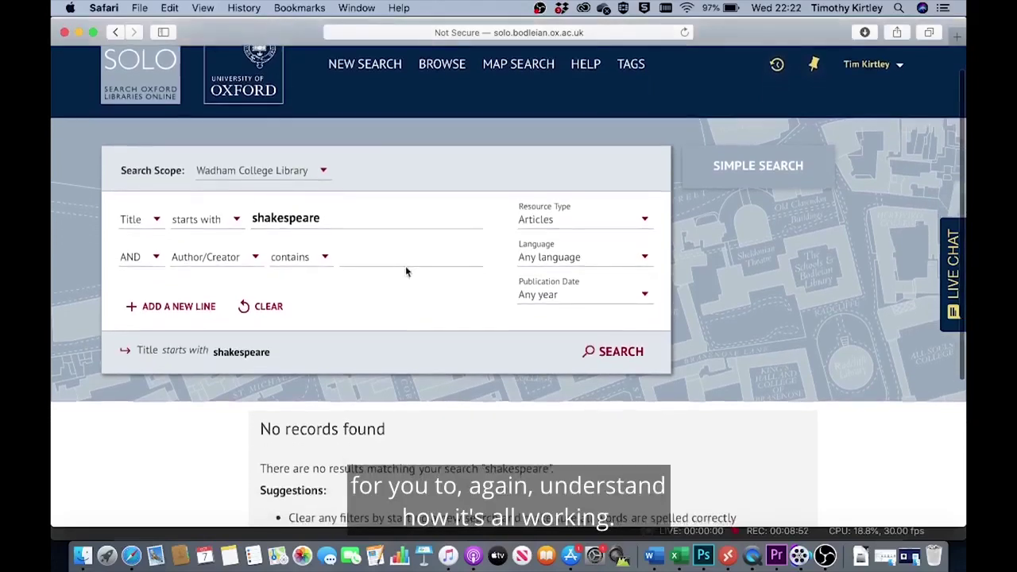
Step: Widen the resource type to All items, rerun the Wadham College Library search and look over the results
click(648, 221)
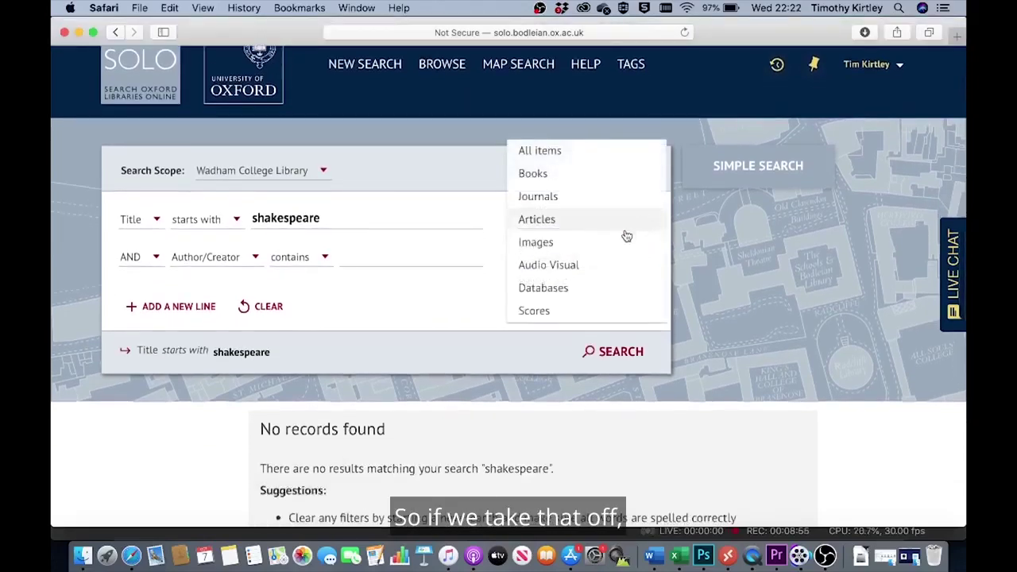
click(559, 151)
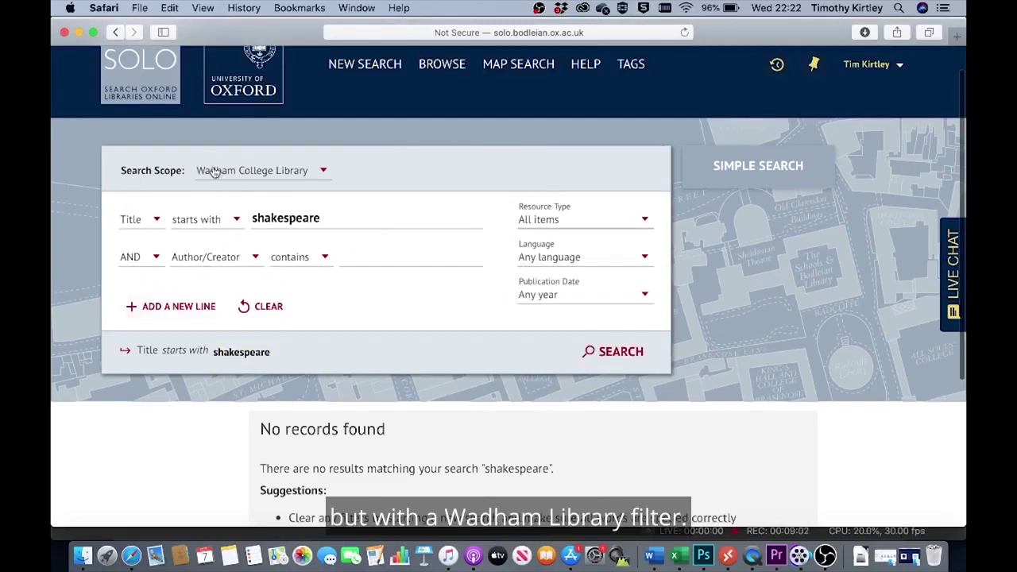
click(624, 354)
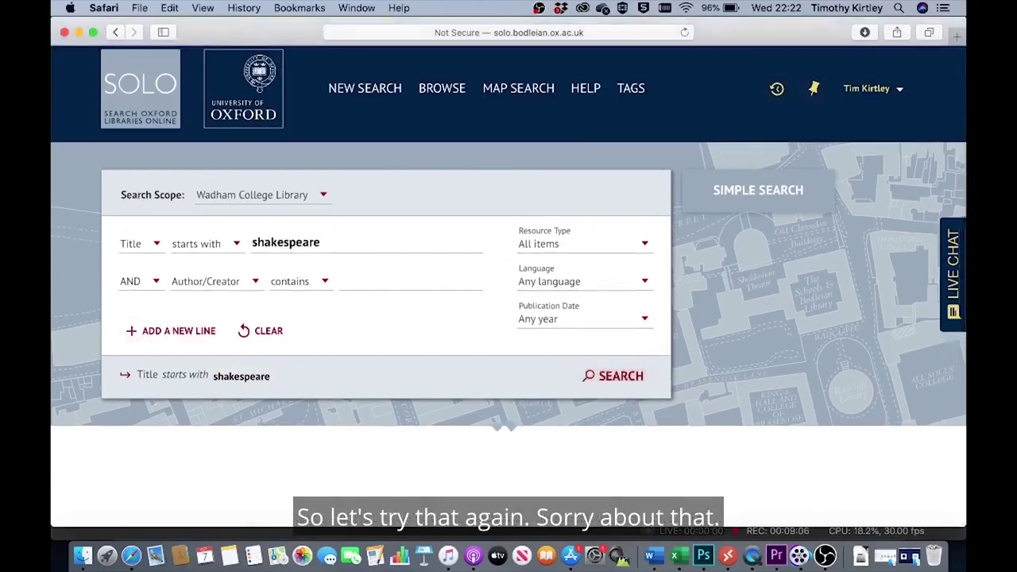
scroll(439, 352, down, 5)
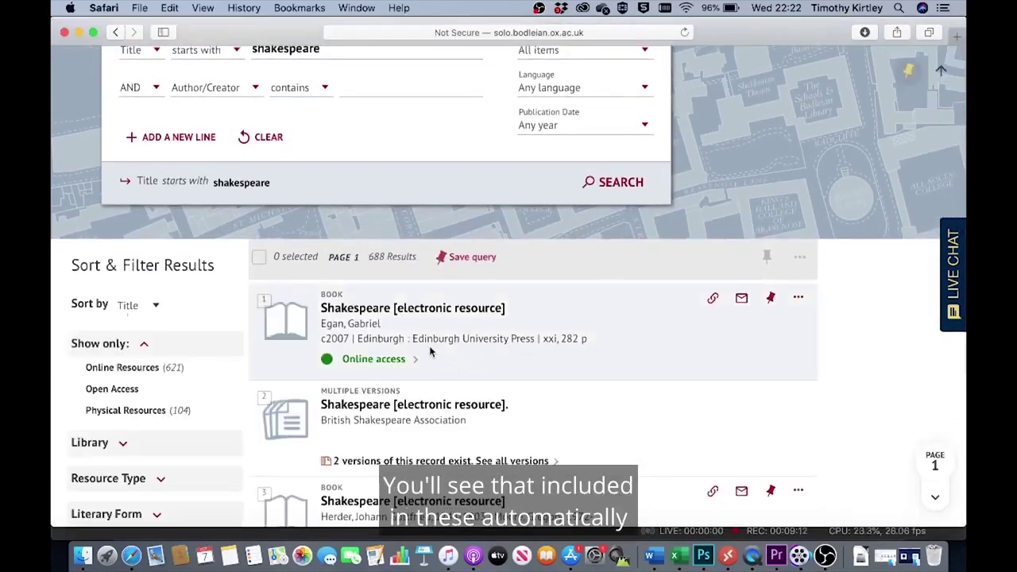
scroll(479, 366, down, 2)
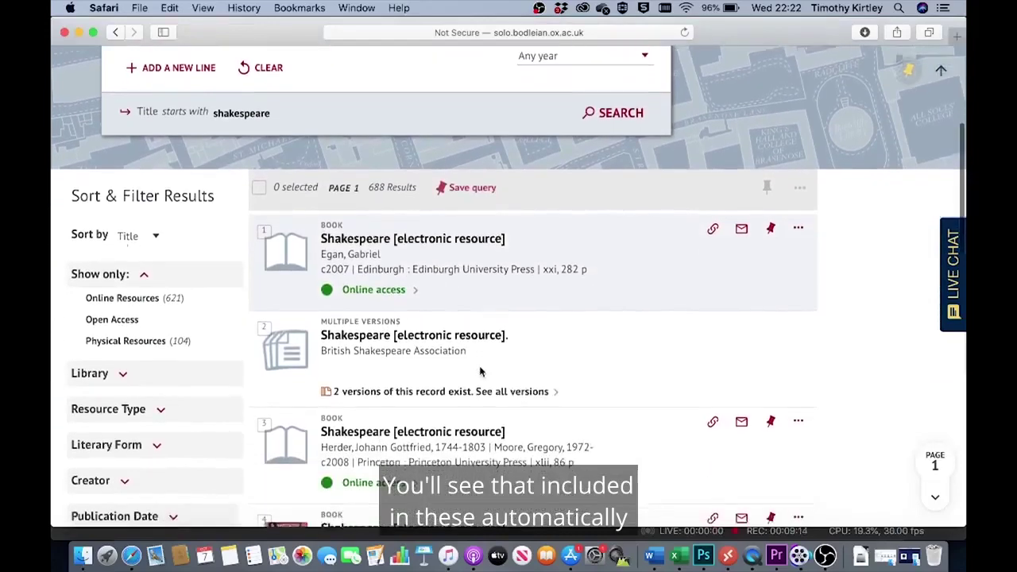
Step: Filter the results to show only Physical Resources and check the filtered list
scroll(479, 369, down, 1)
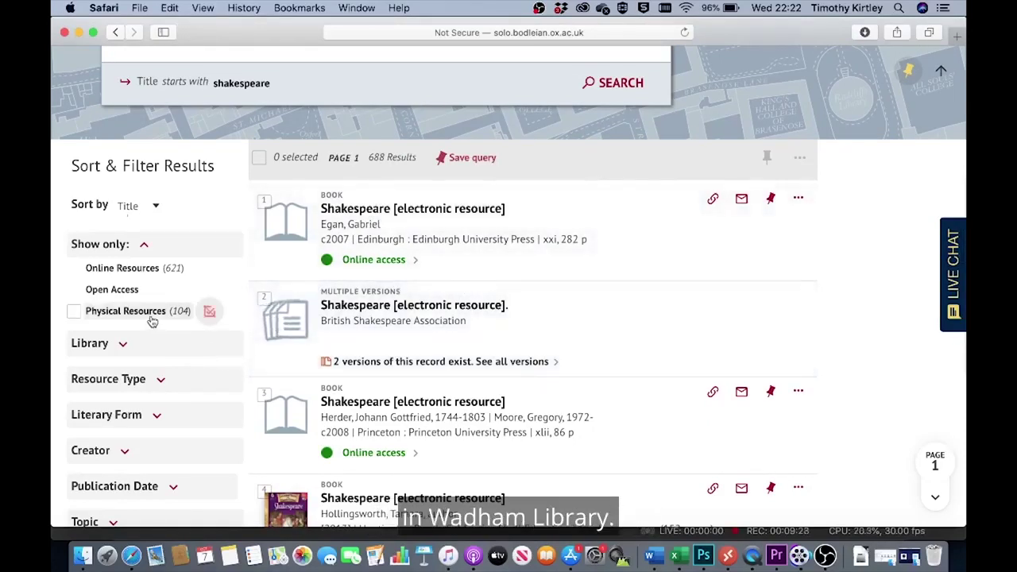
click(75, 312)
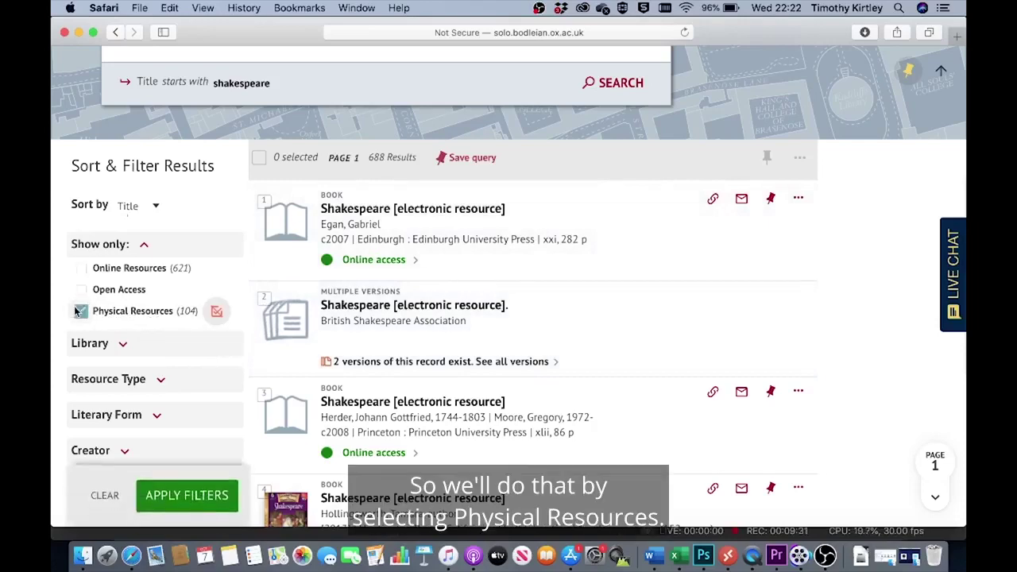
click(182, 496)
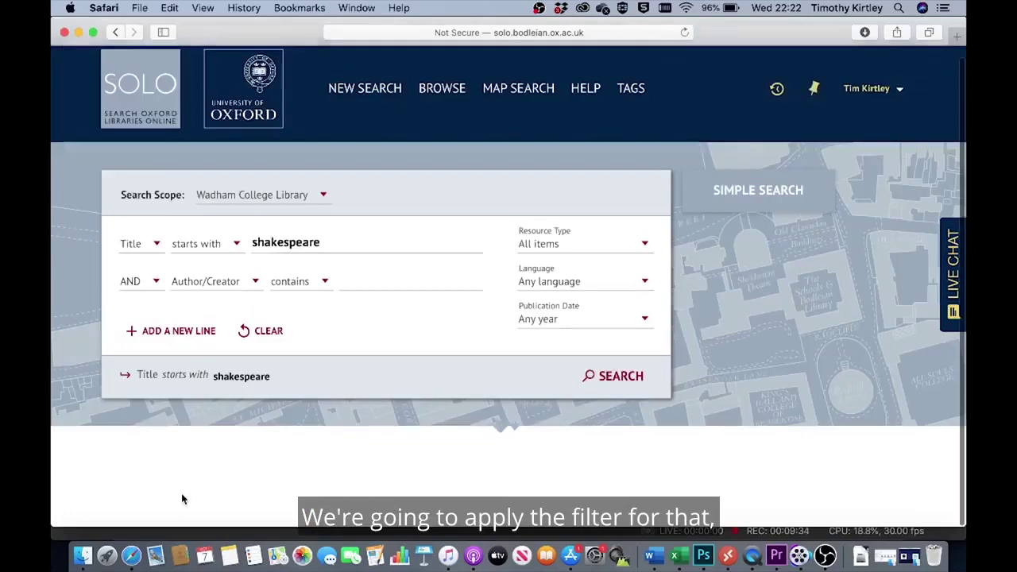
scroll(403, 350, down, 3)
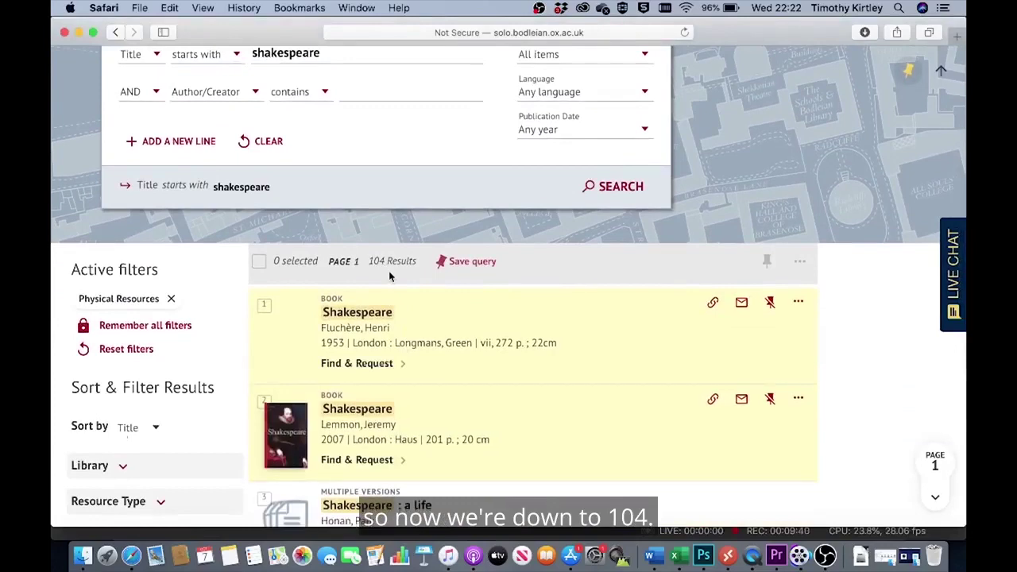
Step: Make the title condition match titles that contain "shakespeare", rerun the search and review the results and filters
scroll(401, 199, up, 1)
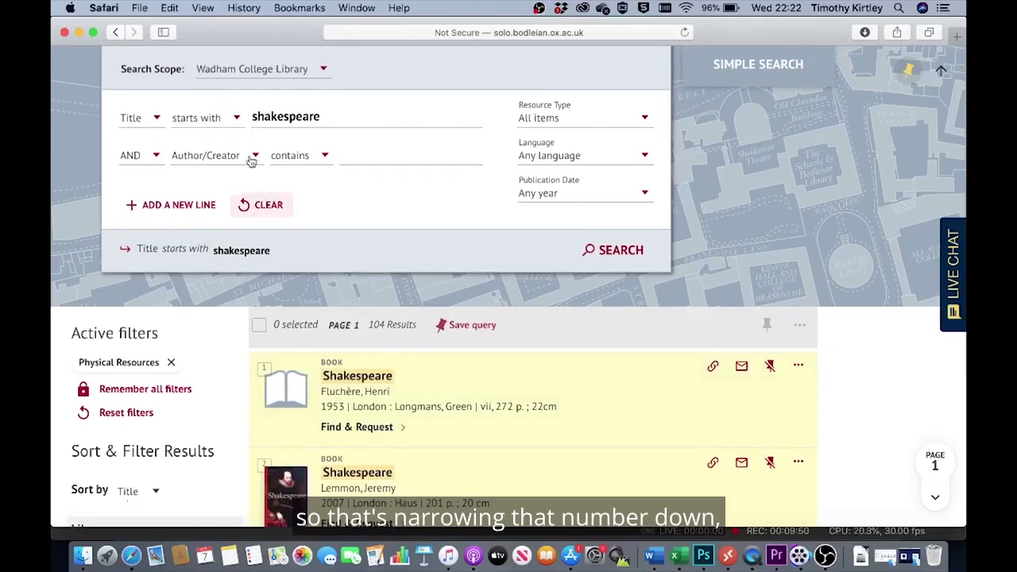
click(237, 119)
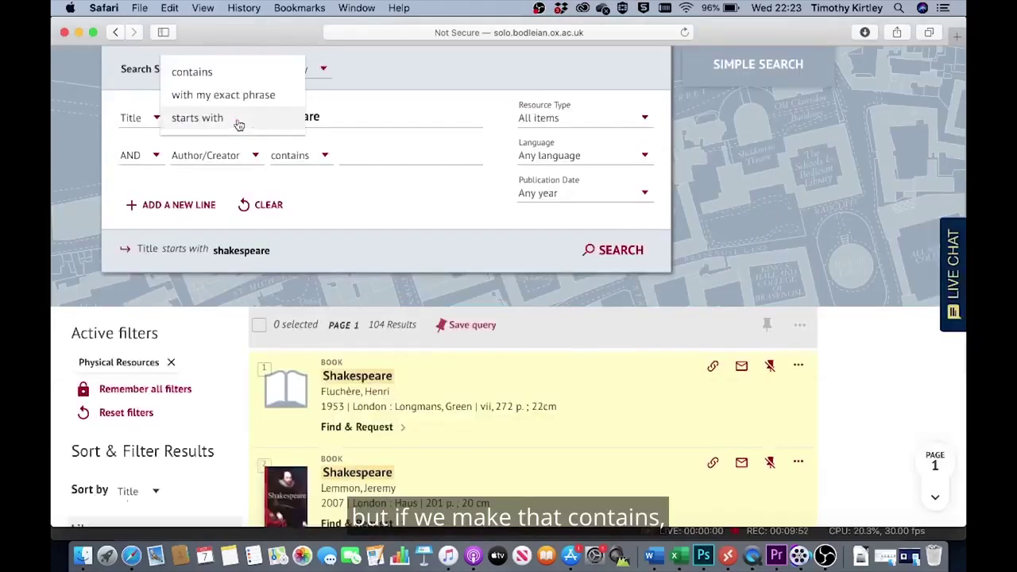
click(202, 74)
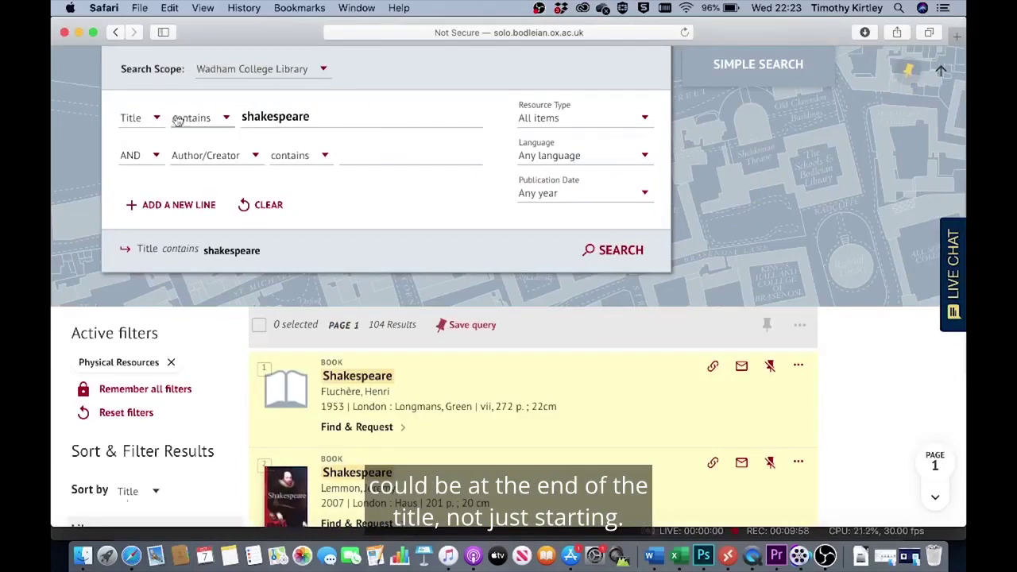
click(616, 247)
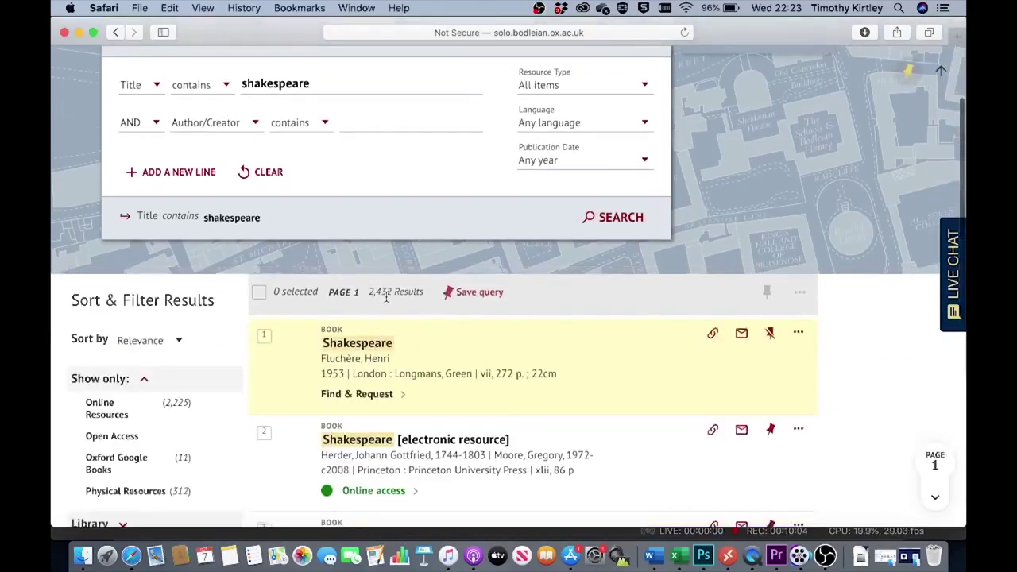
scroll(413, 346, down, 3)
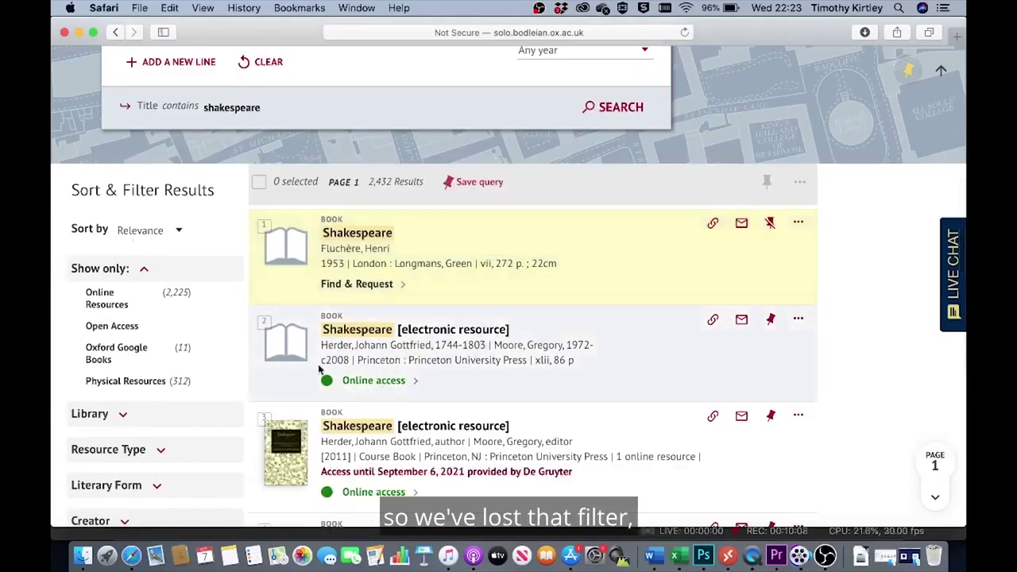
Step: Filter the results to show only Physical Resources again and look over the search scope and the filtered books
click(80, 383)
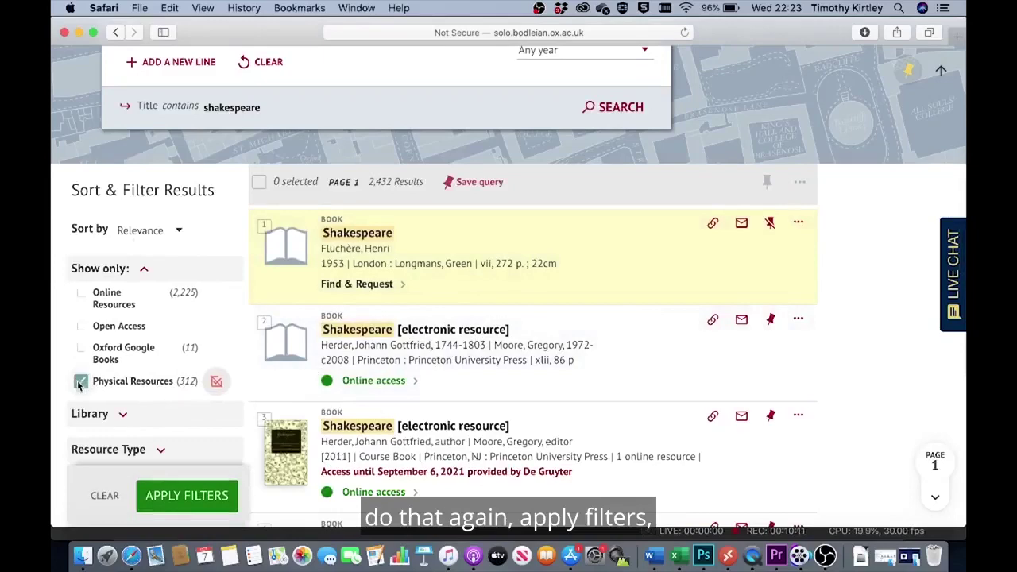
click(178, 496)
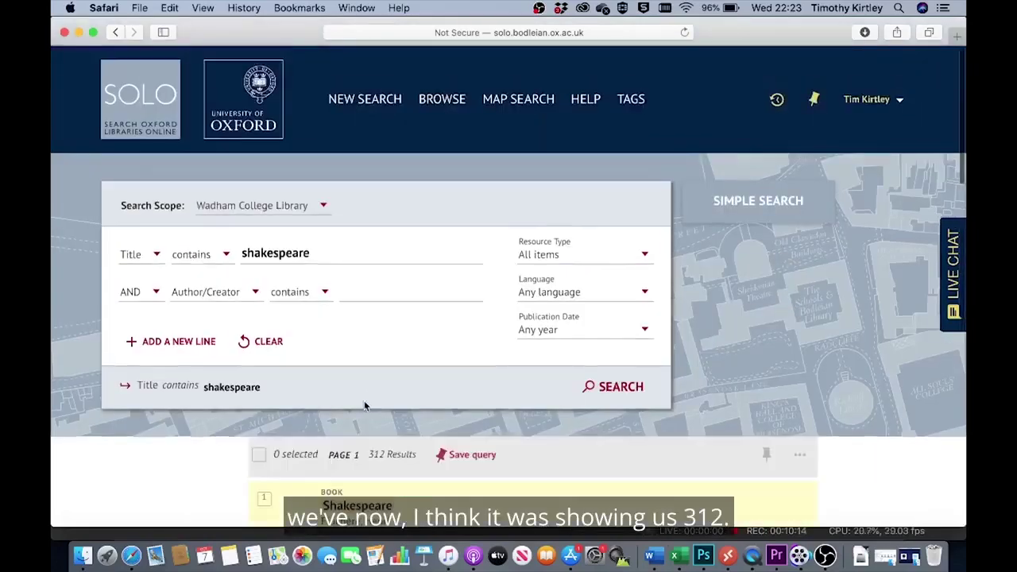
scroll(416, 396, down, 5)
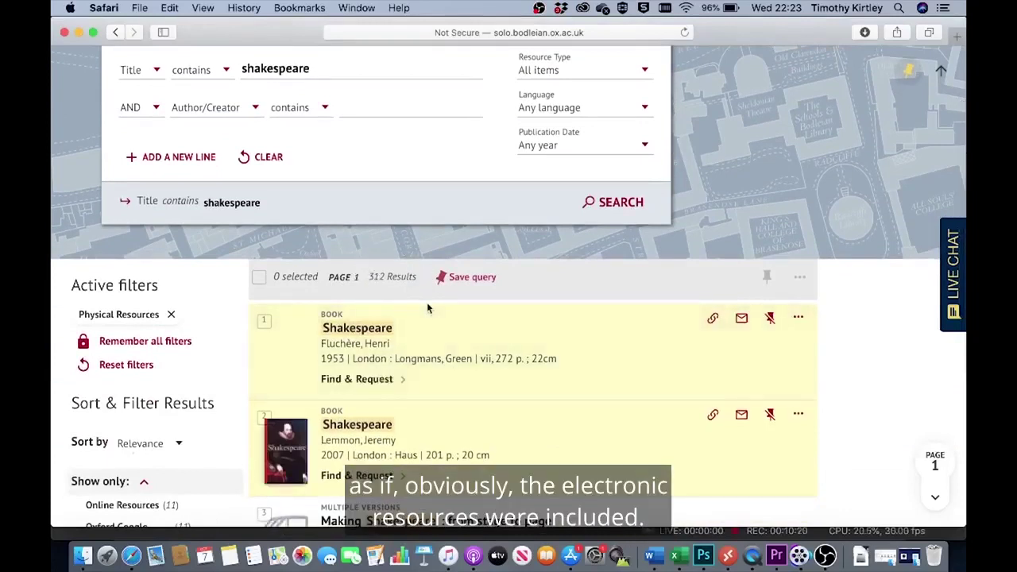
scroll(538, 319, down, 5)
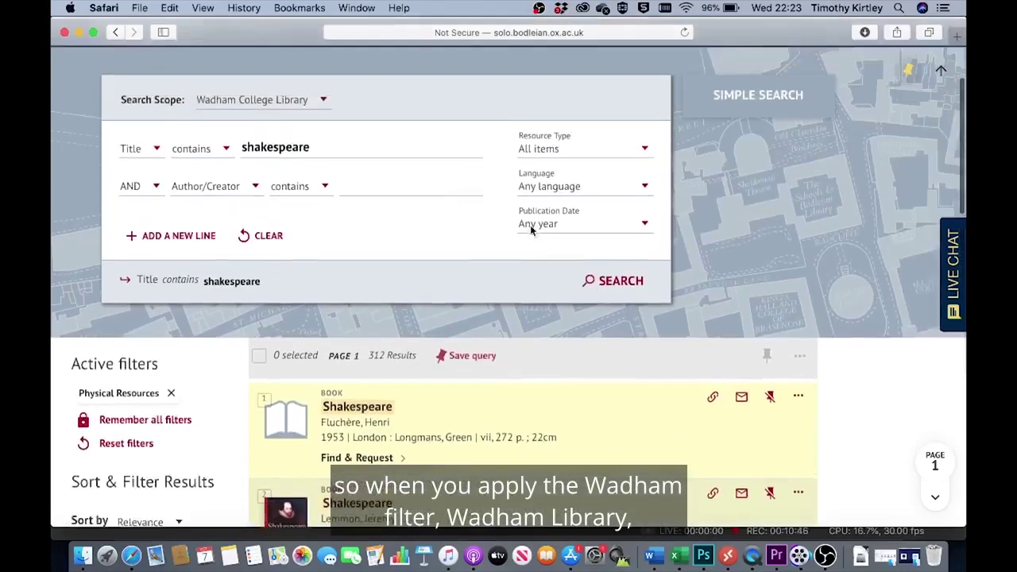
scroll(530, 225, up, 3)
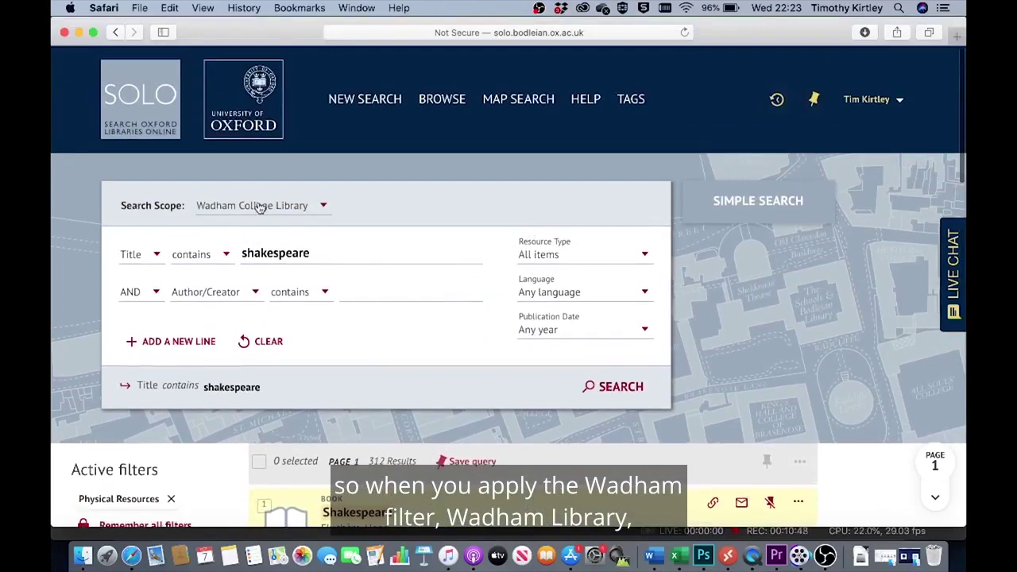
scroll(442, 366, down, 10)
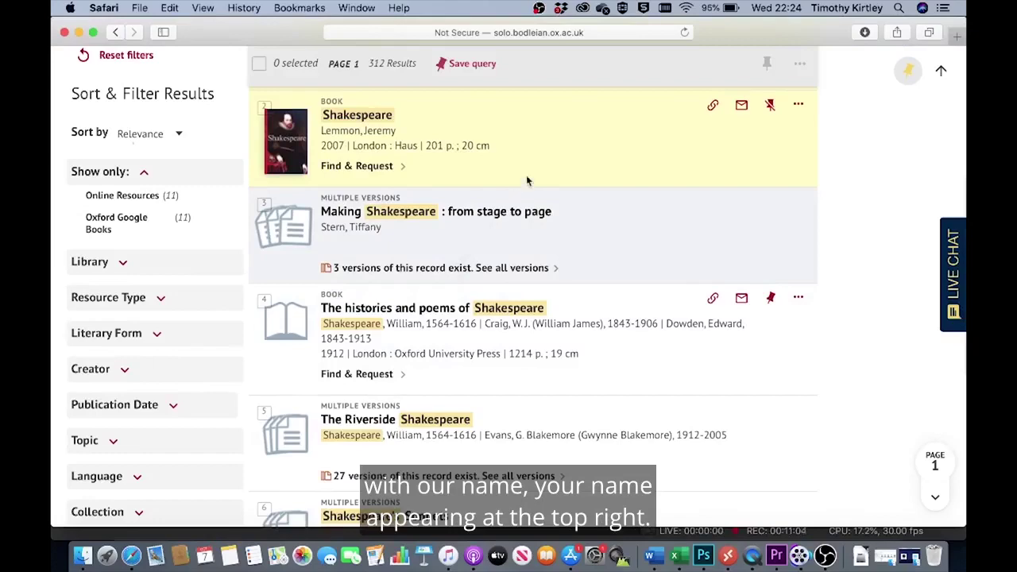
scroll(578, 148, up, 5)
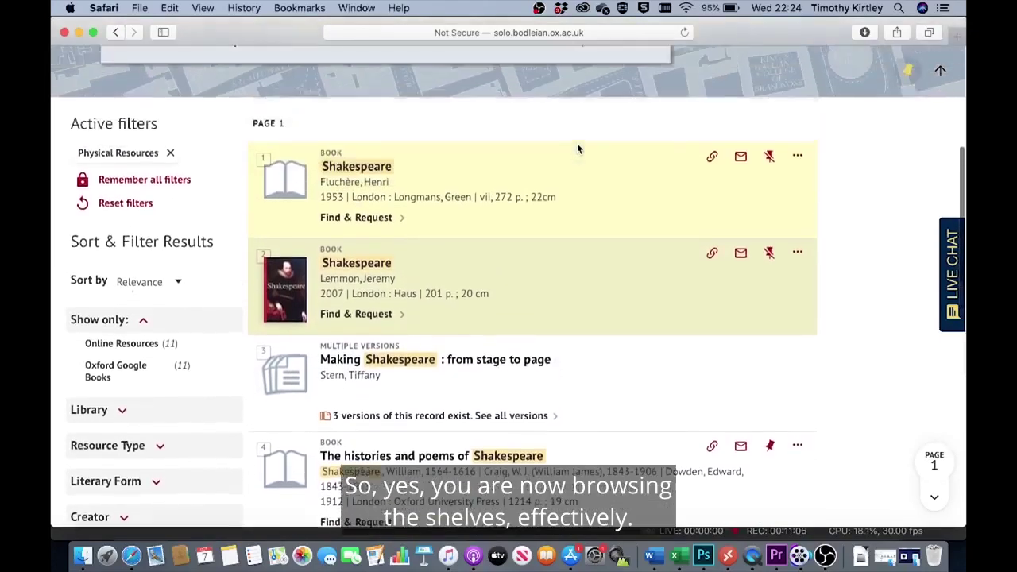
scroll(578, 148, up, 3)
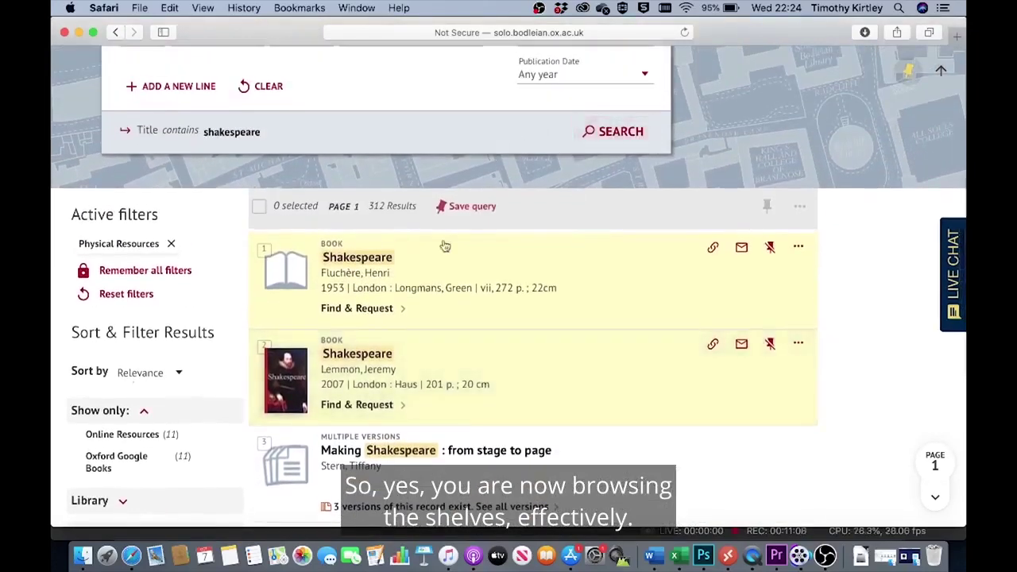
scroll(534, 284, up, 3)
Step: Open Find & Request for the 2007 Shakespeare book published by Haus, review its locations and open the Wadham College Library entry
scroll(459, 310, down, 8)
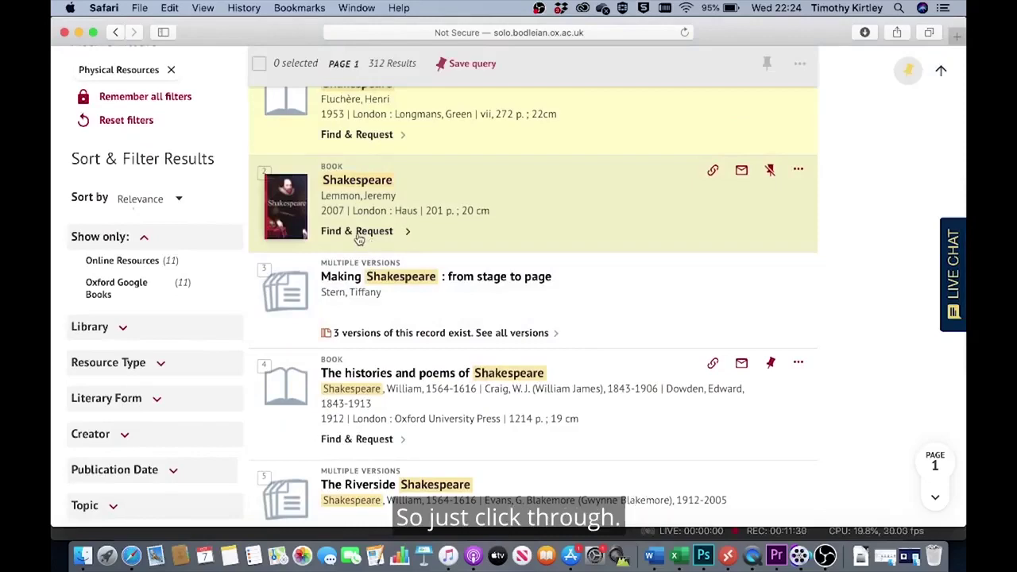
click(360, 232)
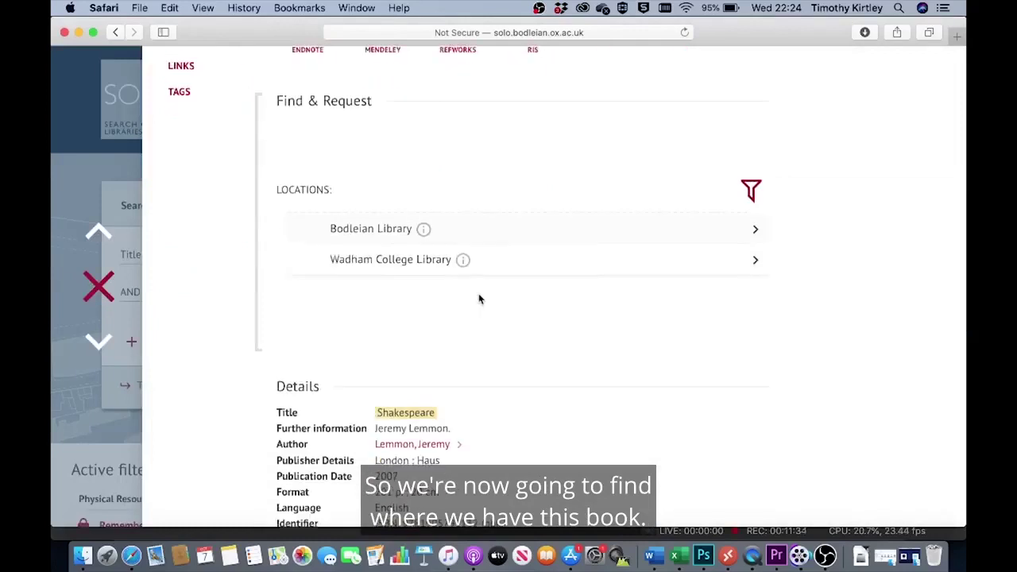
scroll(425, 236, up, 1)
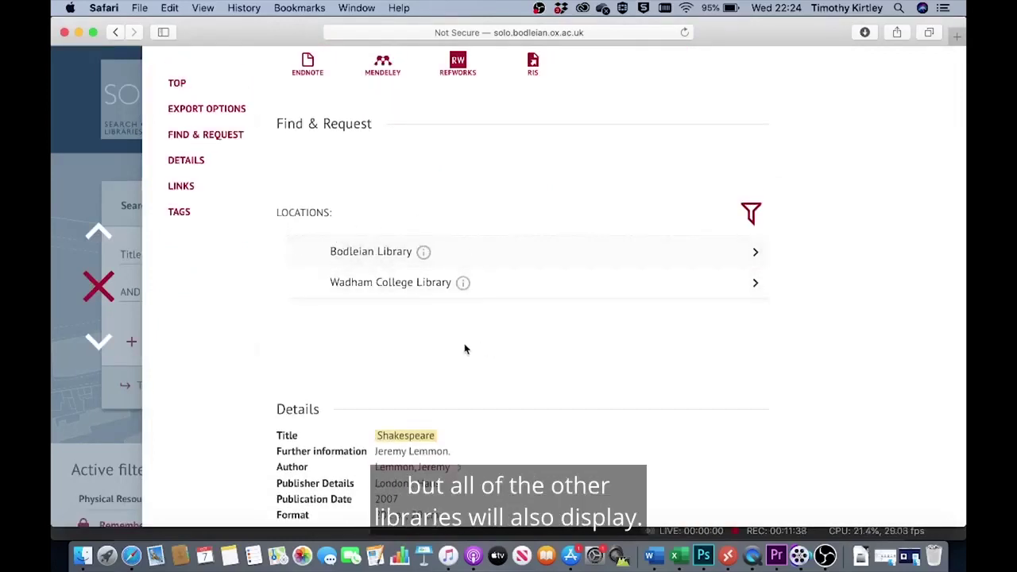
scroll(445, 337, up, 5)
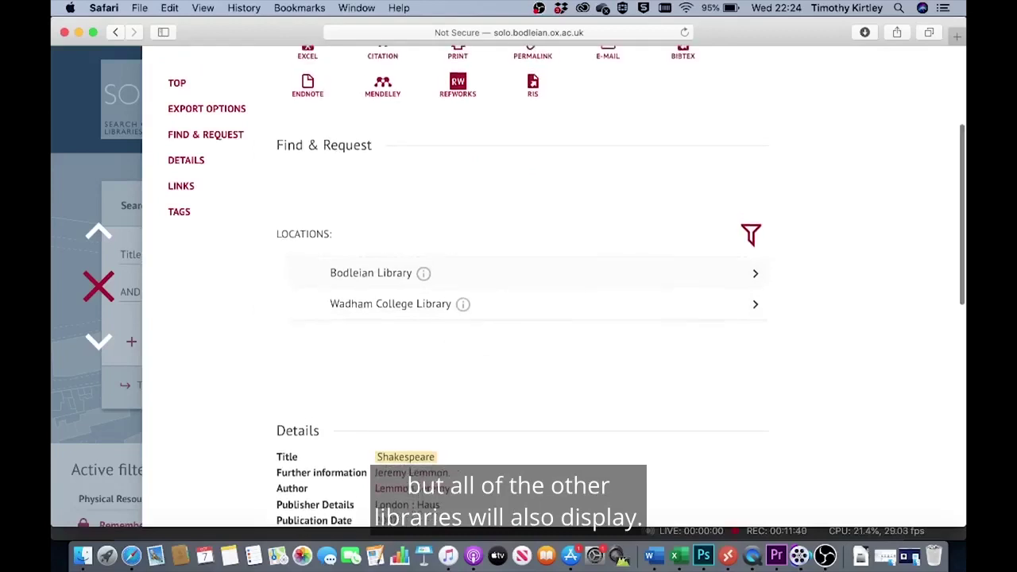
scroll(353, 274, down, 4)
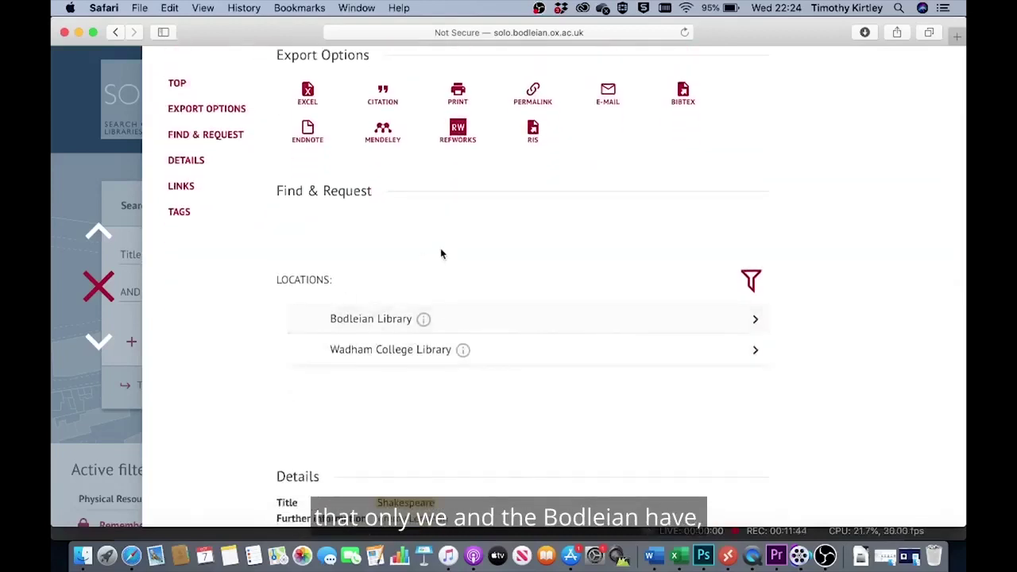
scroll(440, 250, up, 4)
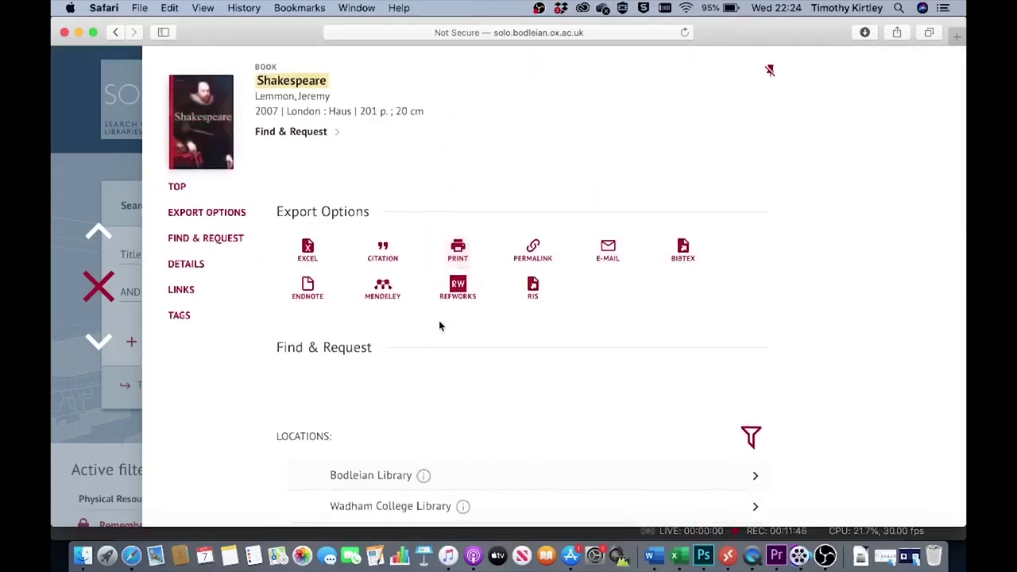
scroll(443, 348, down, 5)
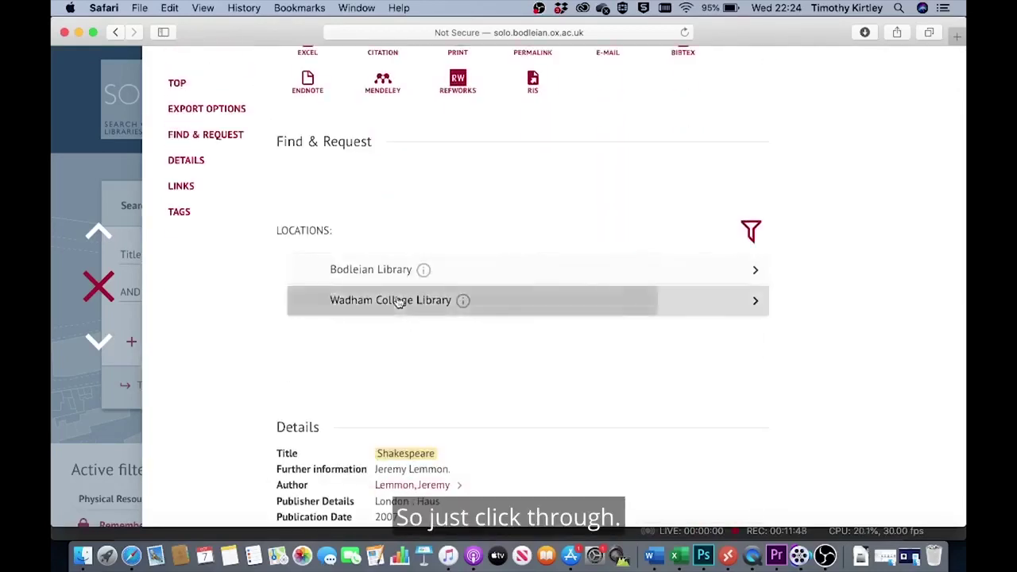
click(398, 300)
scroll(287, 312, down, 1)
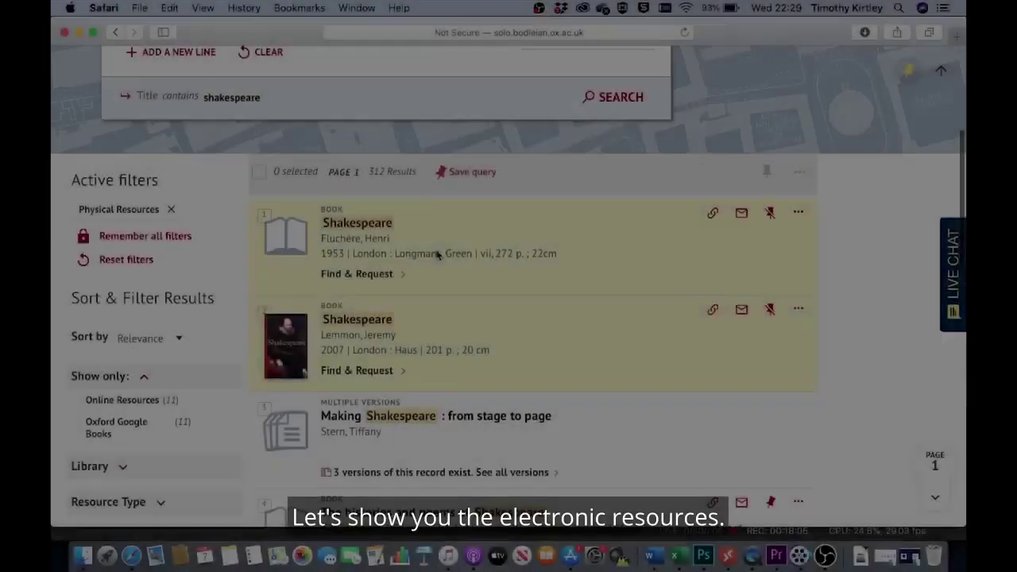
Step: Add the Online Resources filter to the physical Shakespeare results and apply it
scroll(436, 250, down, 5)
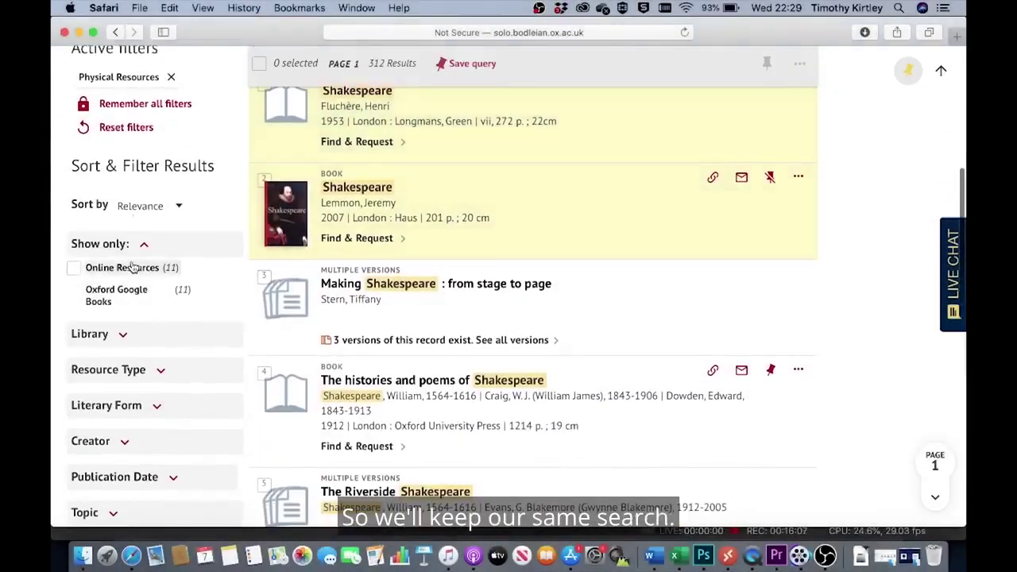
scroll(230, 187, up, 5)
scroll(271, 174, down, 5)
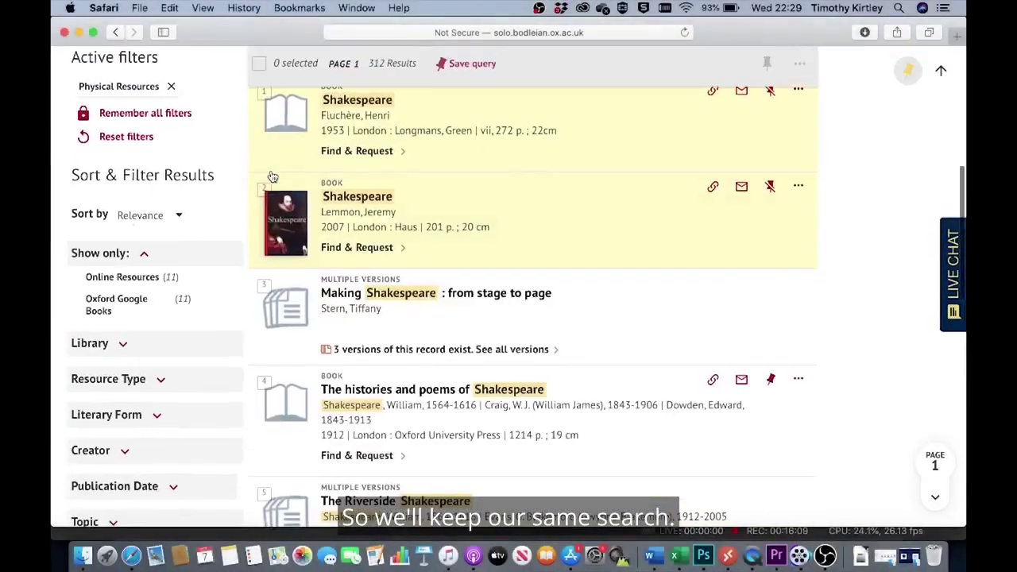
click(80, 277)
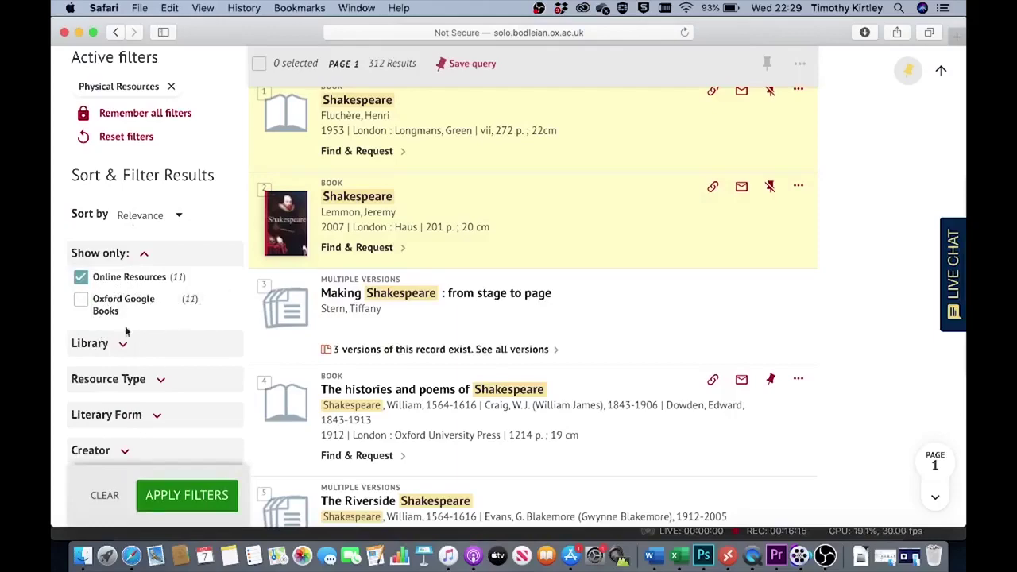
click(174, 496)
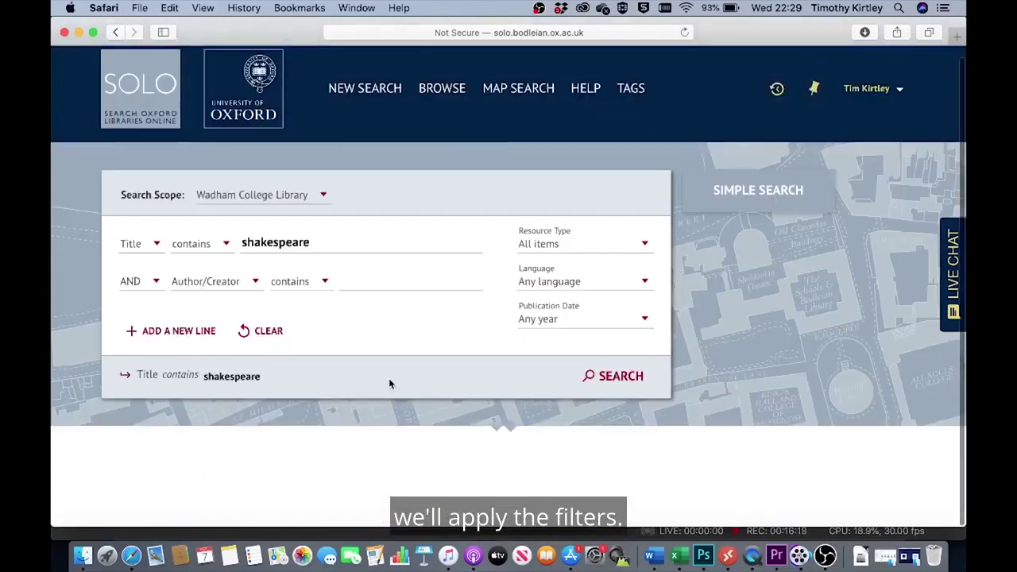
Step: Examine the filtered results and active filters, checking which books offer online access
scroll(444, 358, down, 4)
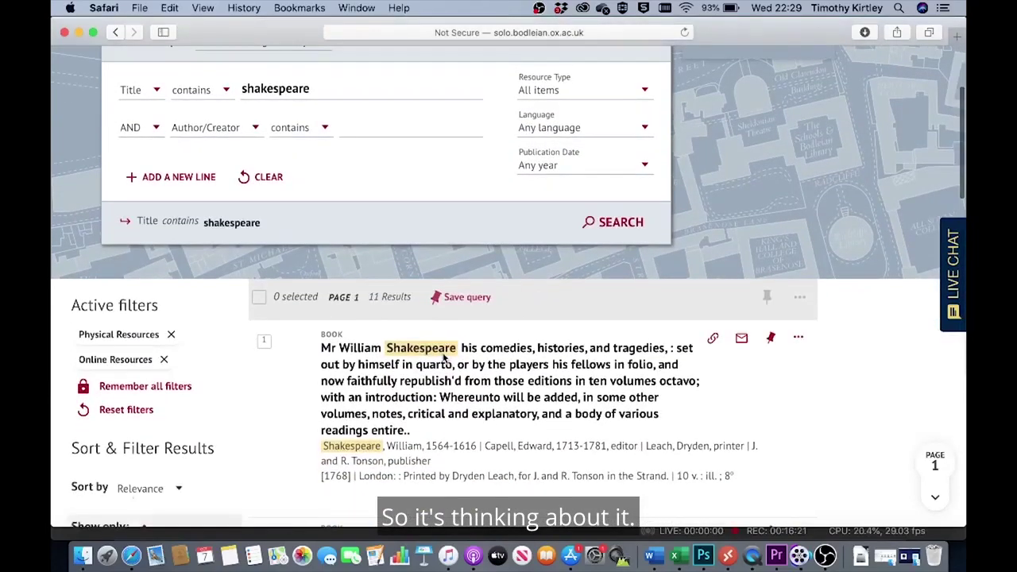
scroll(454, 182, up, 3)
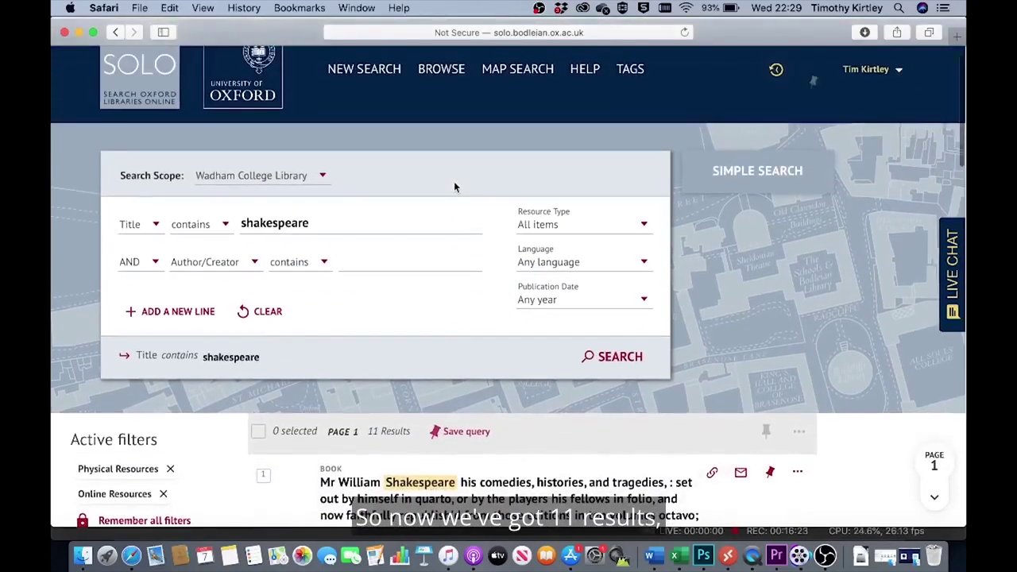
scroll(454, 182, down, 6)
scroll(454, 181, down, 3)
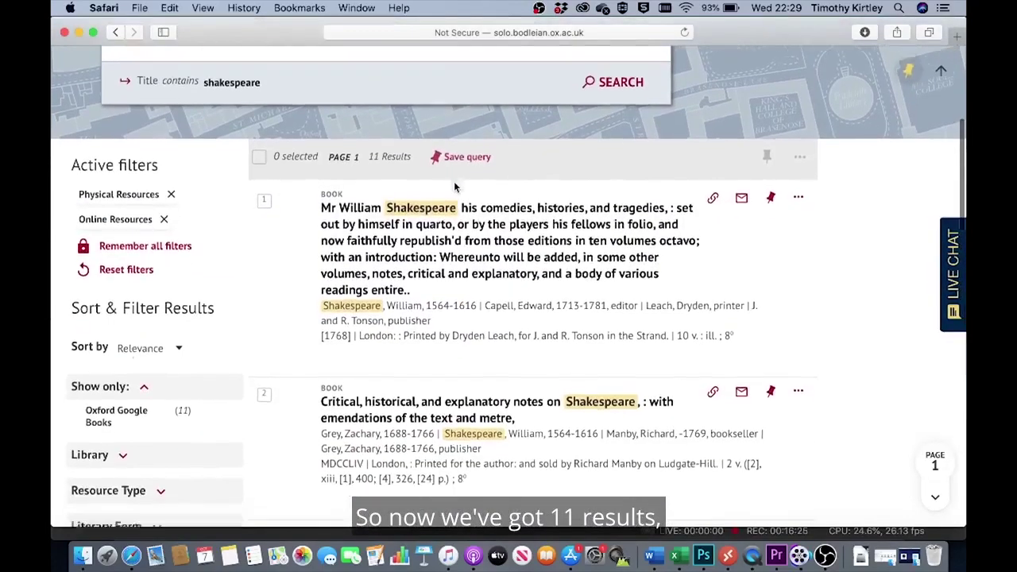
scroll(454, 186, down, 4)
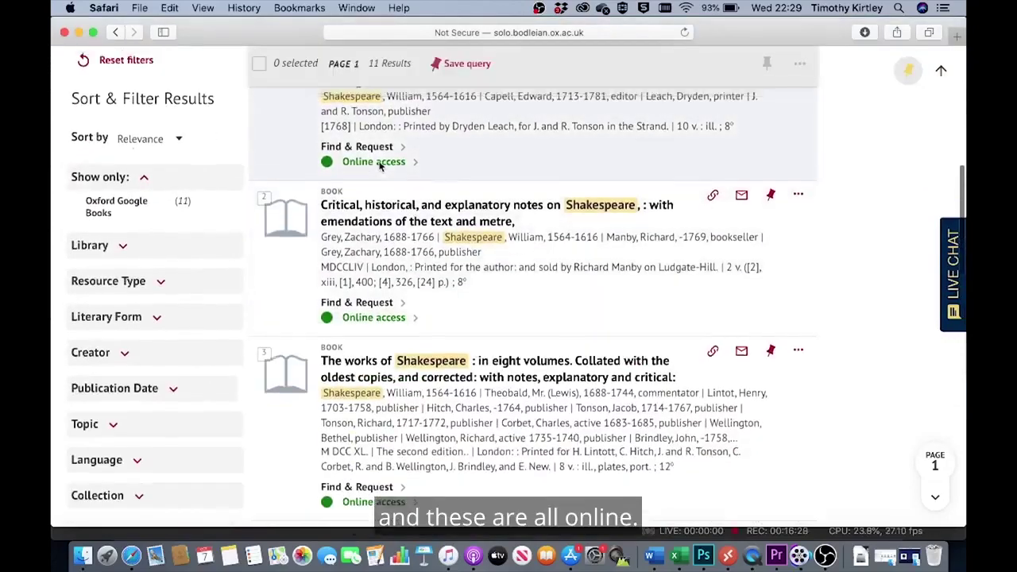
scroll(383, 168, up, 2)
scroll(380, 165, down, 2)
Step: Open the online copy of the 1768 edition of Shakespeare's comedies, histories and tragedies and leaf through its scanned opening pages
scroll(380, 165, up, 5)
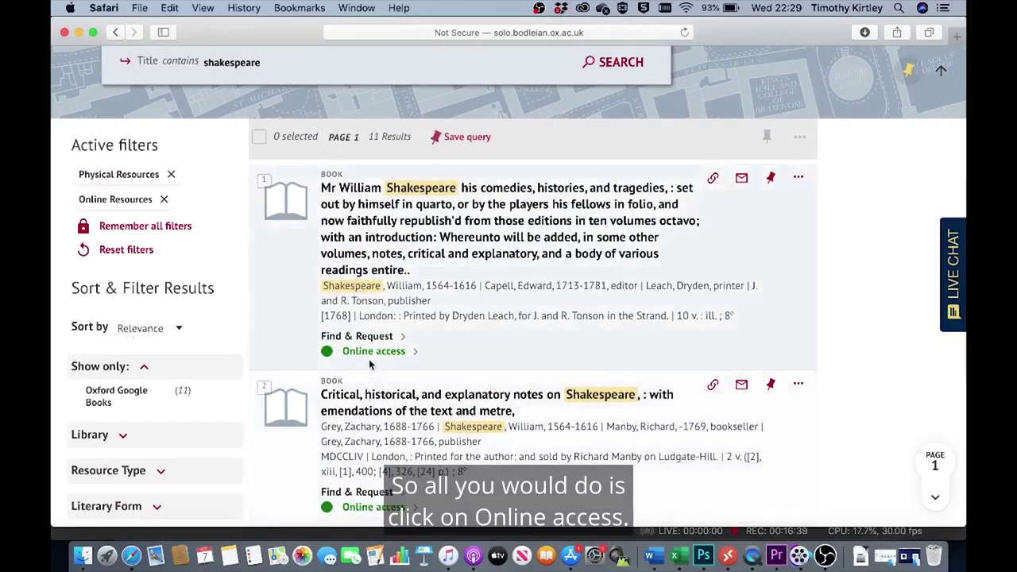
click(372, 352)
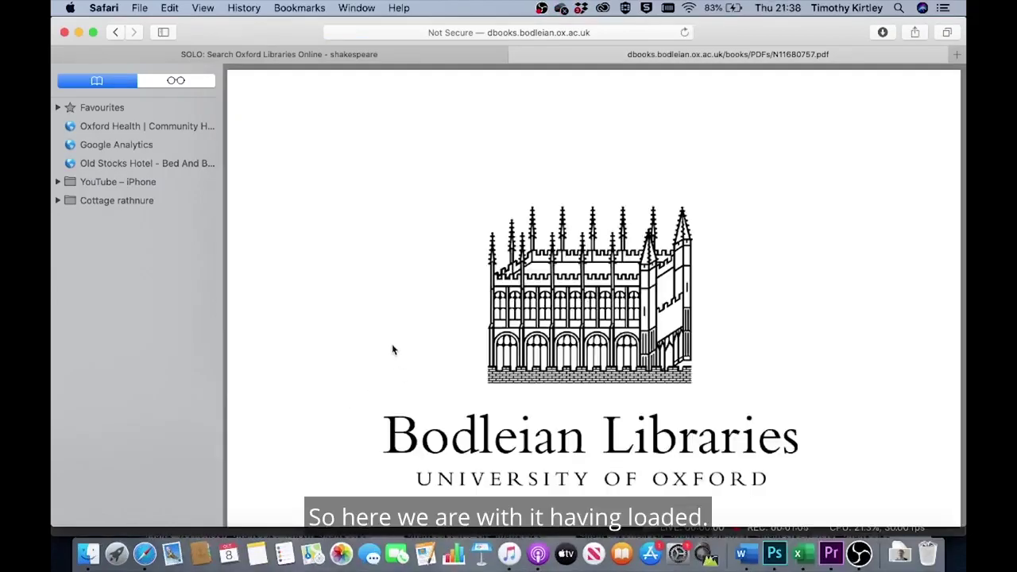
scroll(392, 350, down, 10)
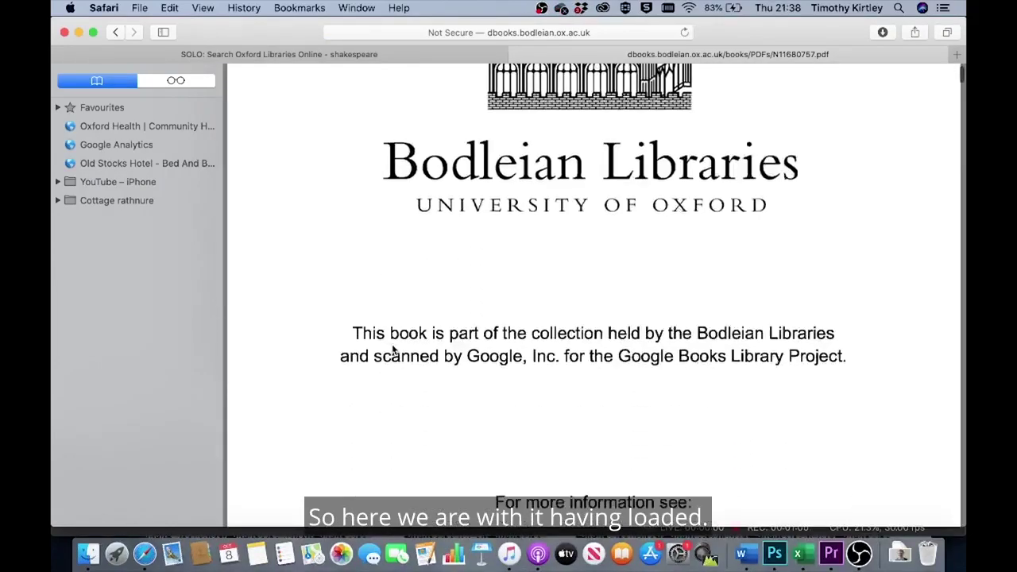
scroll(391, 350, up, 2)
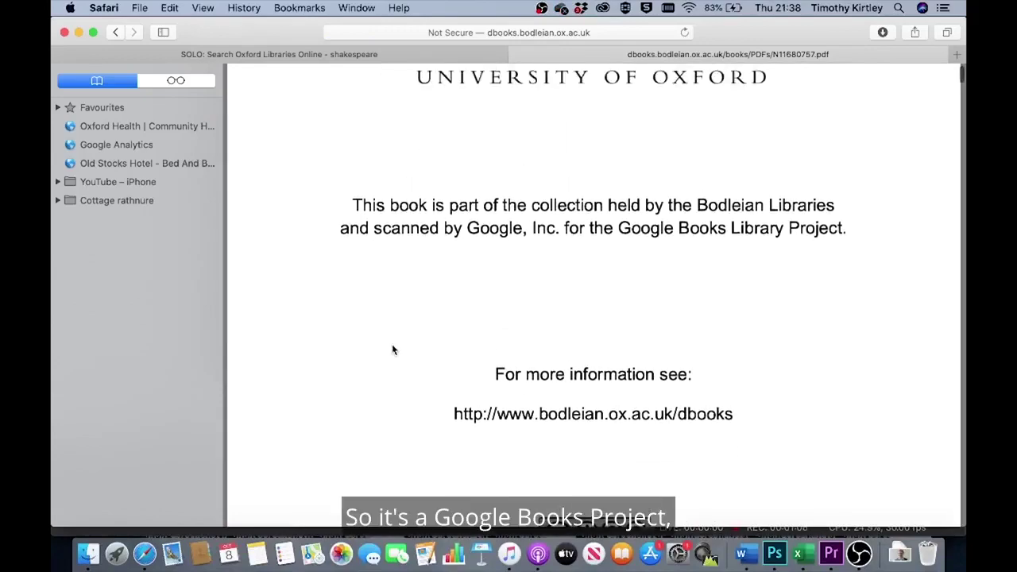
scroll(392, 349, up, 8)
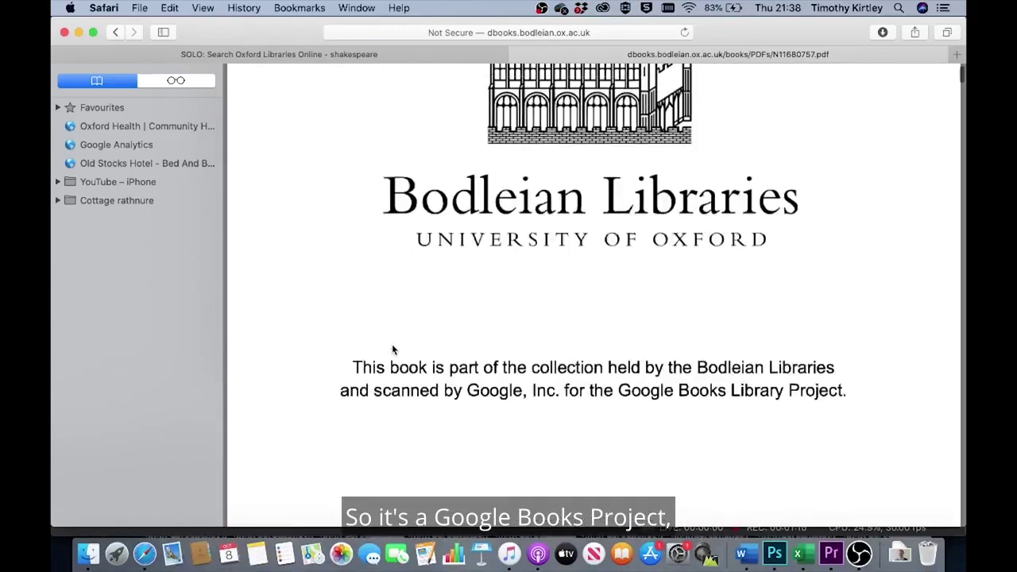
scroll(392, 350, down, 20)
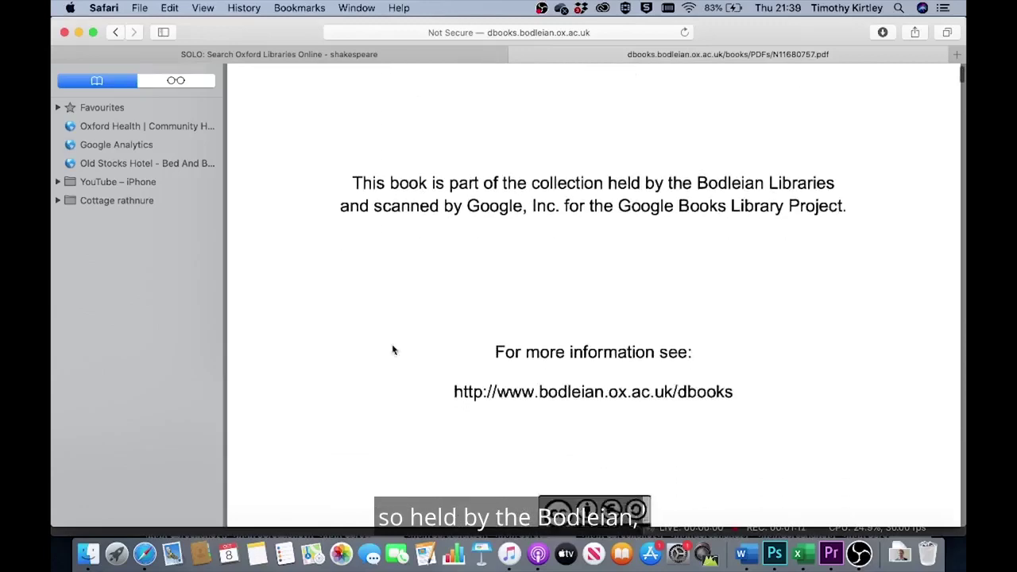
scroll(392, 349, down, 15)
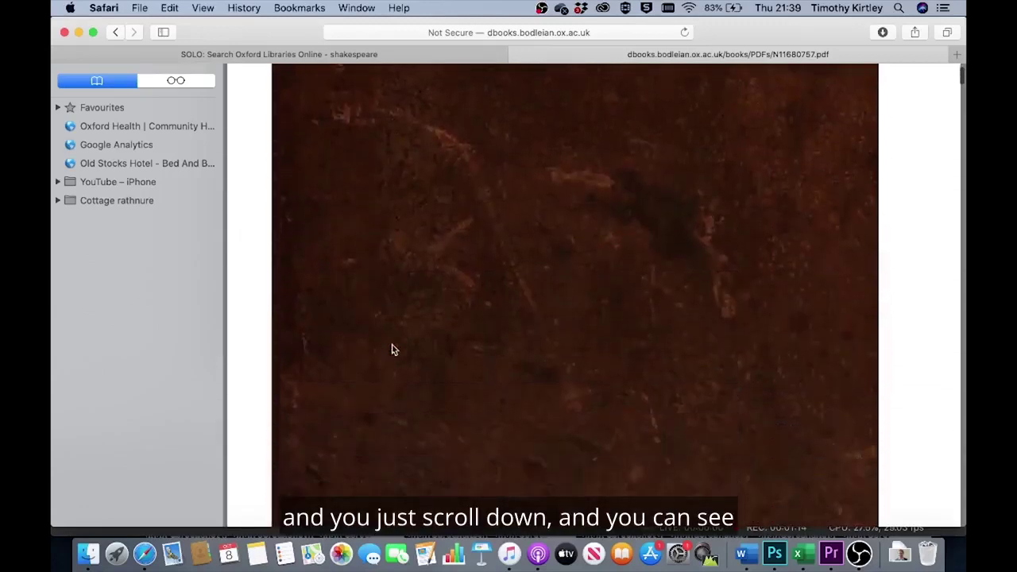
scroll(392, 348, down, 10)
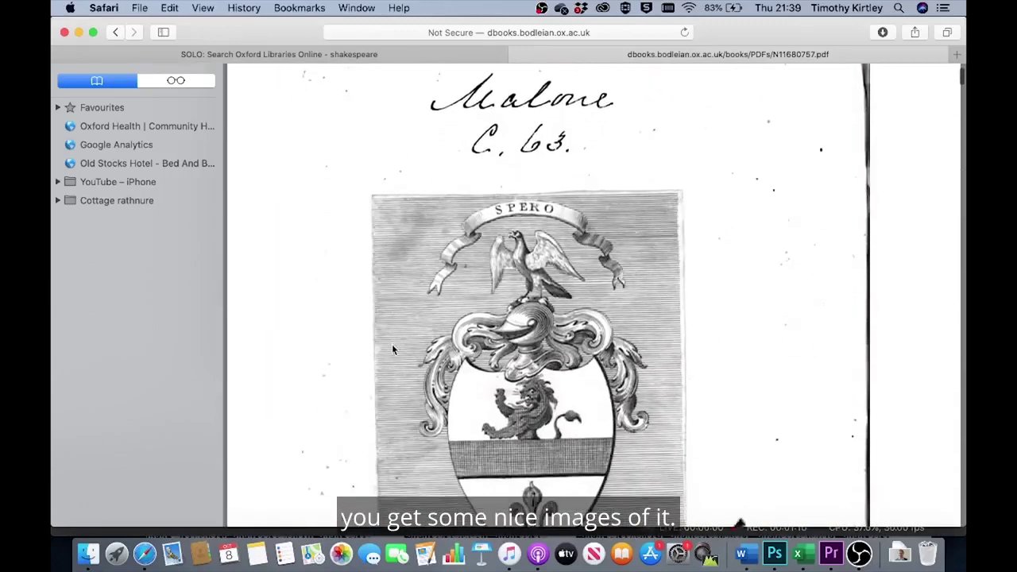
scroll(393, 345, up, 3)
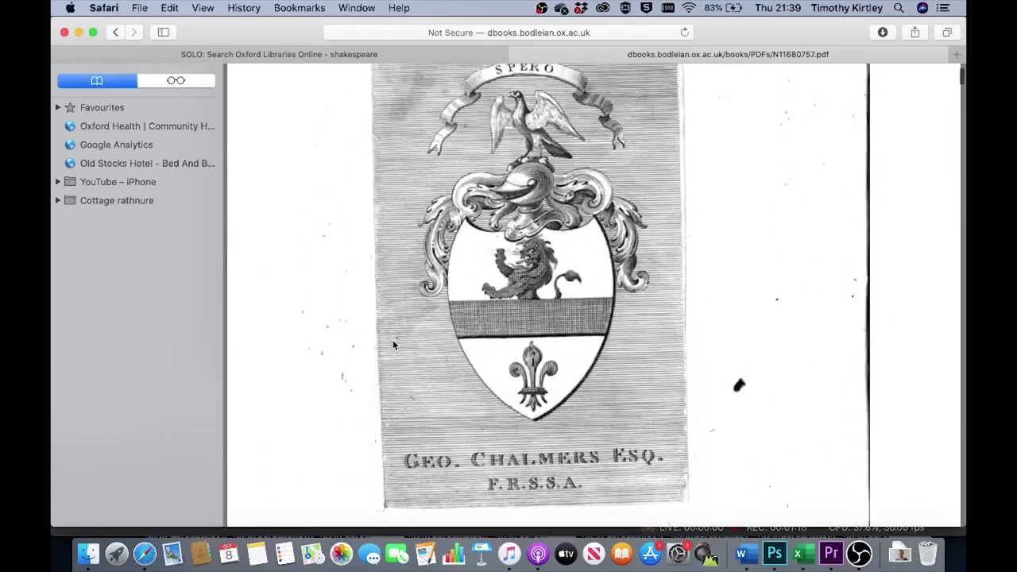
scroll(393, 345, down, 10)
scroll(393, 345, up, 10)
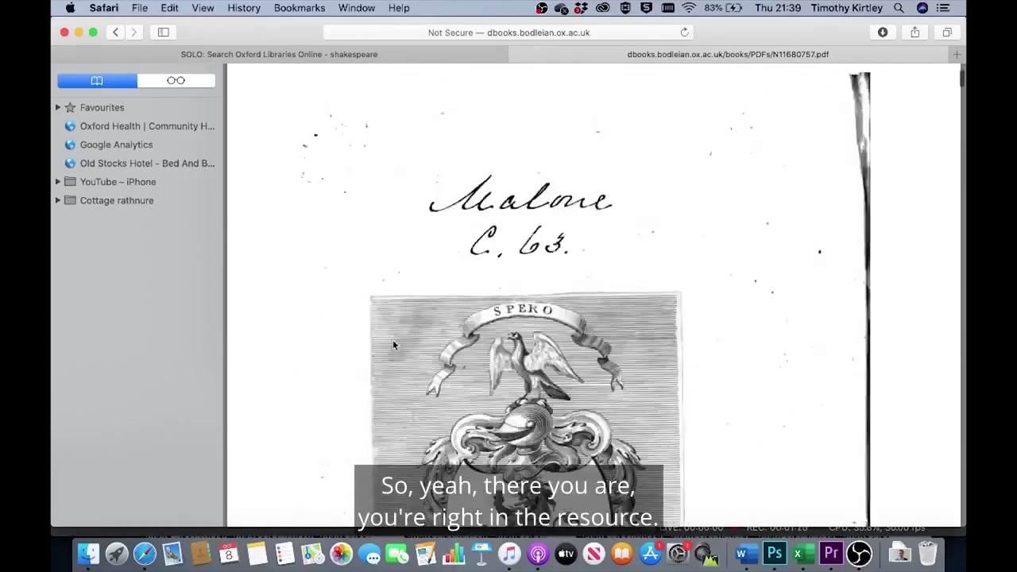
scroll(393, 344, down, 12)
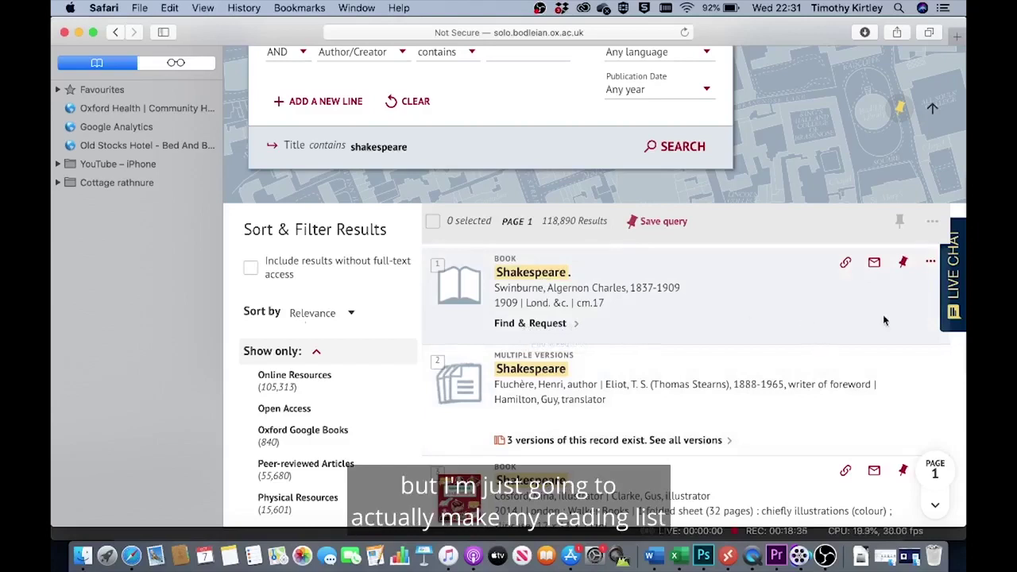
Step: Save the 1909 book "Shakespeare" to the favourites and open the list of saved records
click(903, 264)
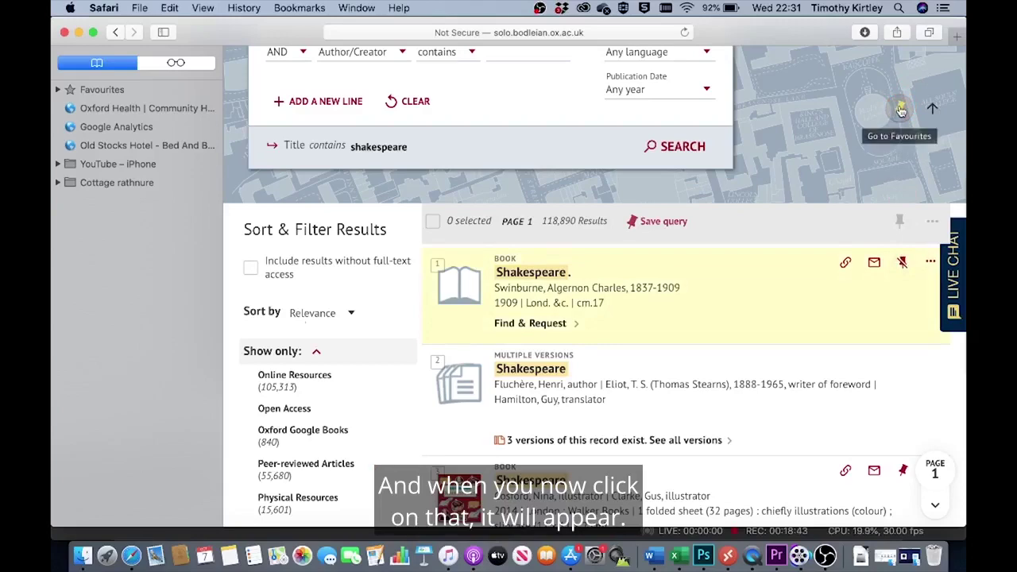
click(901, 110)
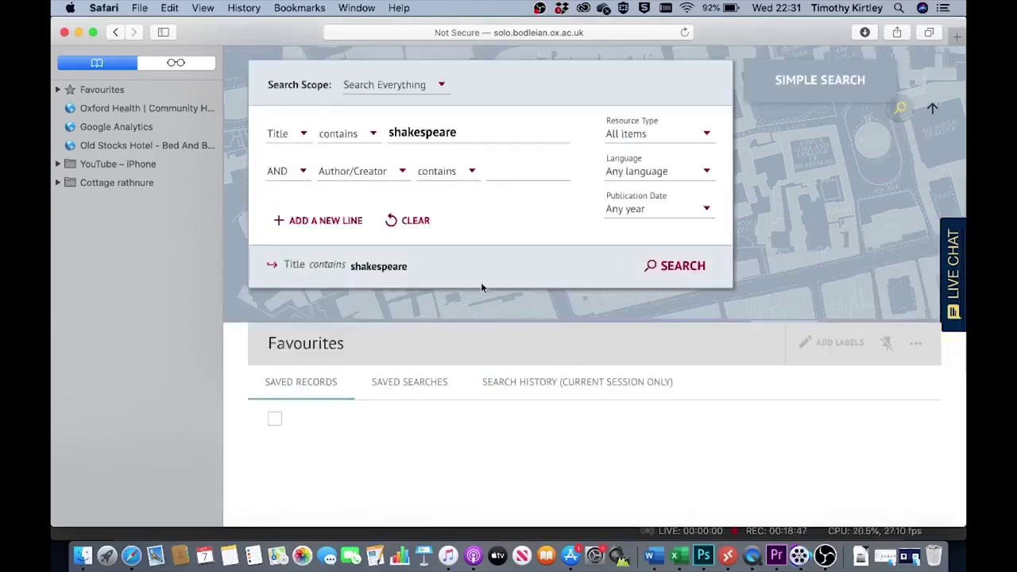
scroll(495, 439, down, 5)
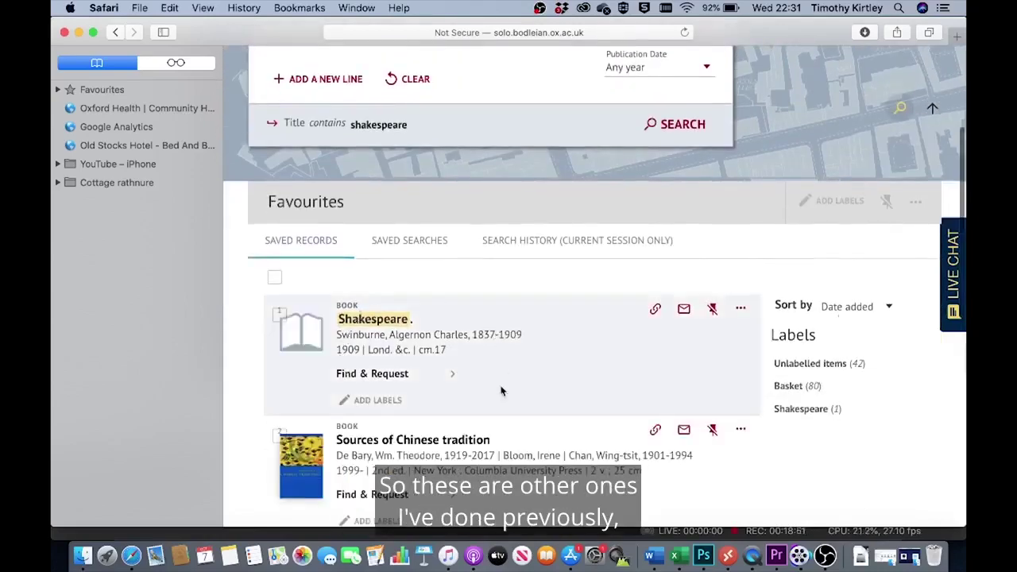
Step: Examine the saved records in Favourites, including the newly saved Shakespeare book, the earlier titles and the available labels
scroll(501, 391, down, 4)
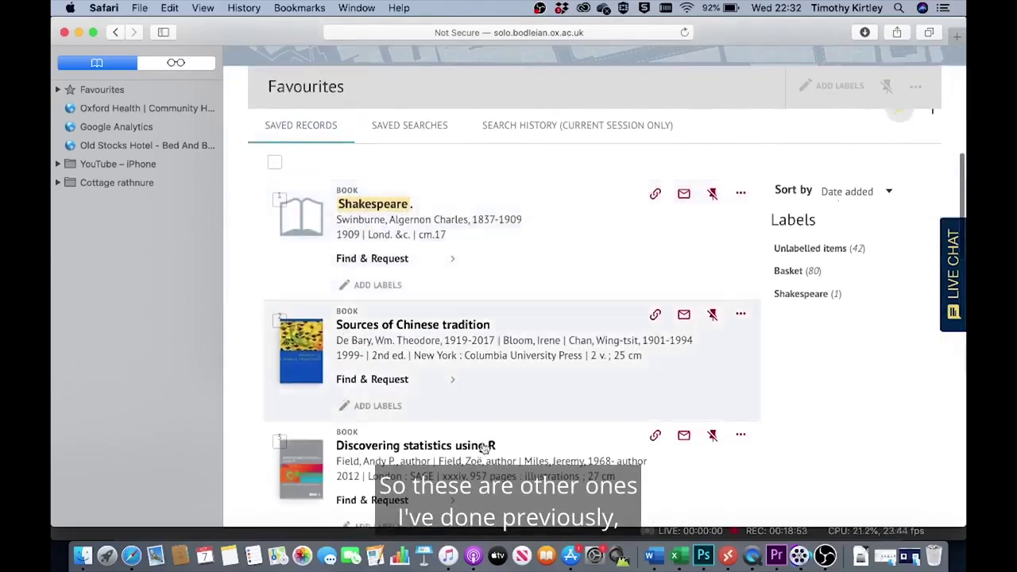
scroll(485, 449, down, 3)
scroll(441, 394, up, 7)
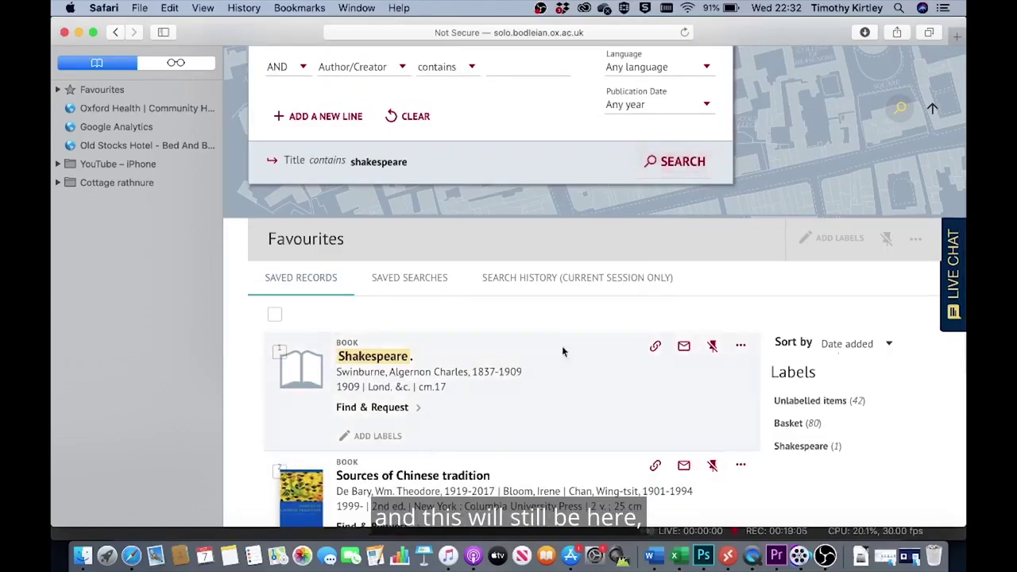
scroll(573, 374, down, 2)
scroll(577, 380, down, 2)
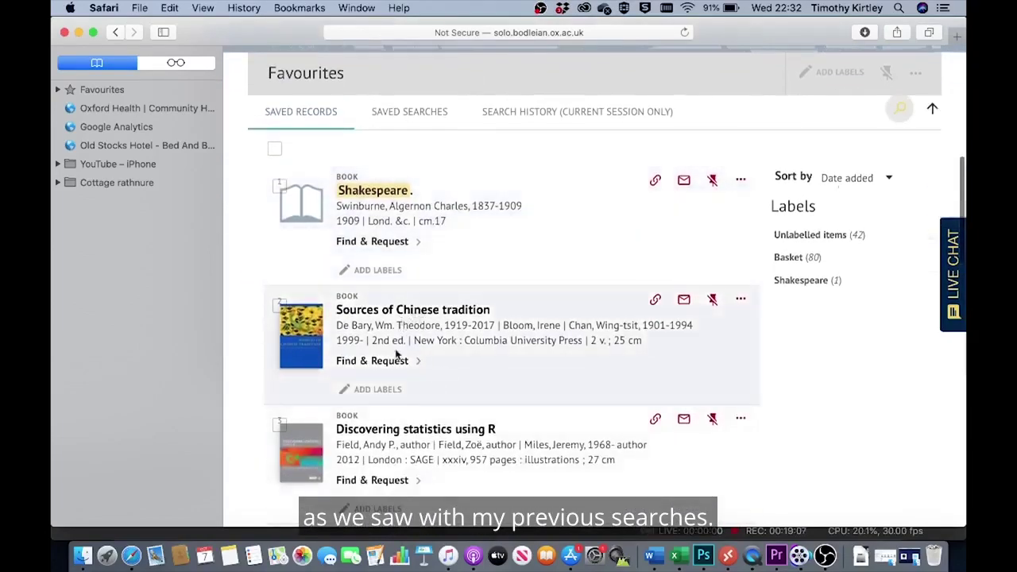
scroll(543, 257, down, 1)
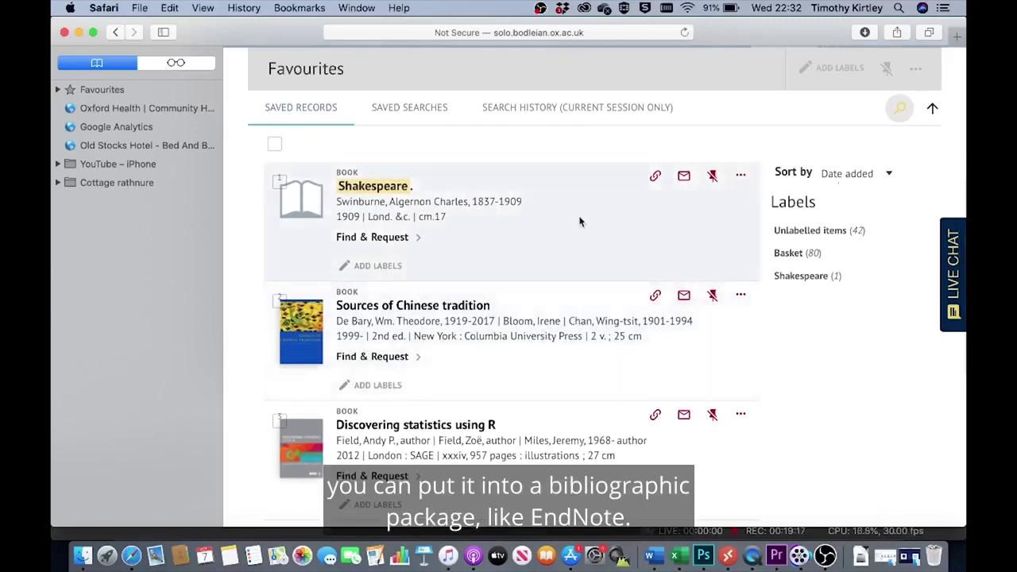
scroll(578, 231, up, 2)
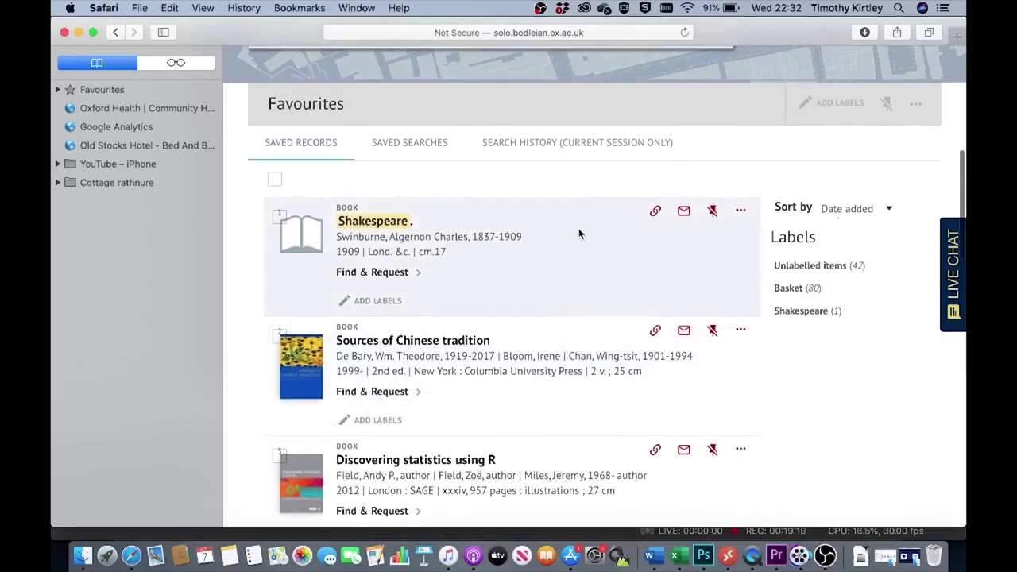
scroll(579, 228, up, 1)
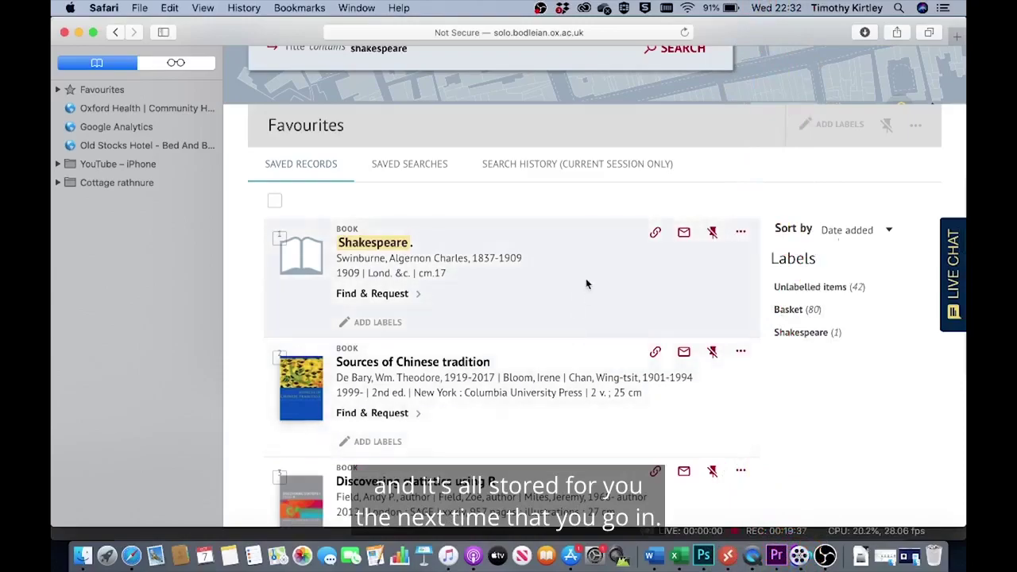
Step: Open the account's active loans, review the borrowed books and request renewal of The Rubaiyat of Omar Khayyam
scroll(586, 274, up, 2)
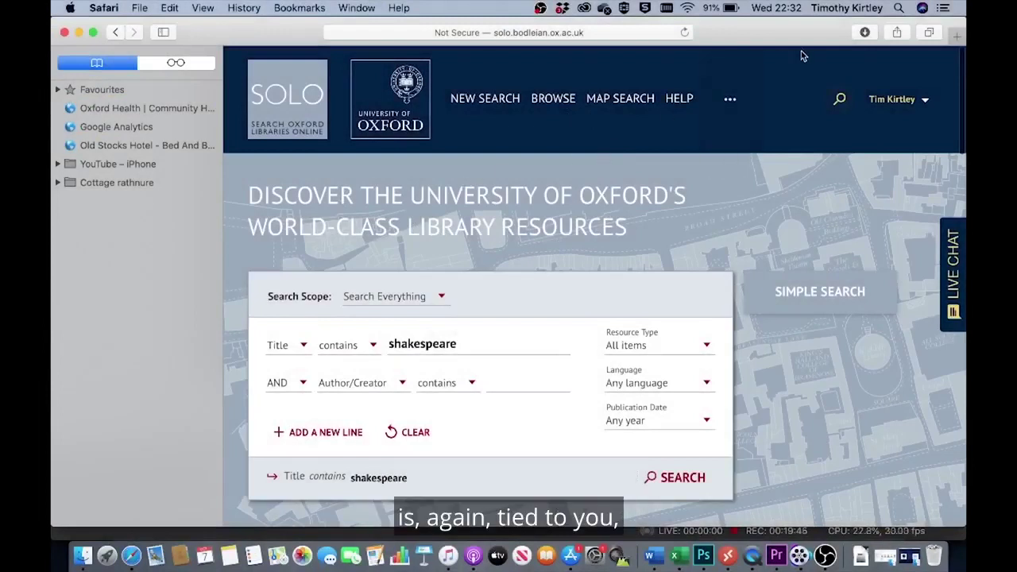
click(891, 102)
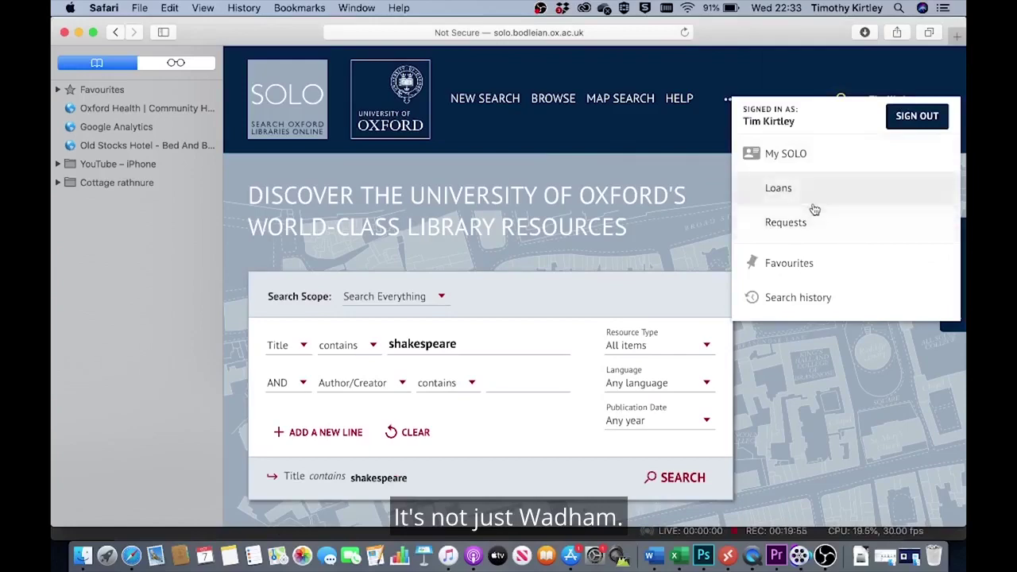
click(784, 192)
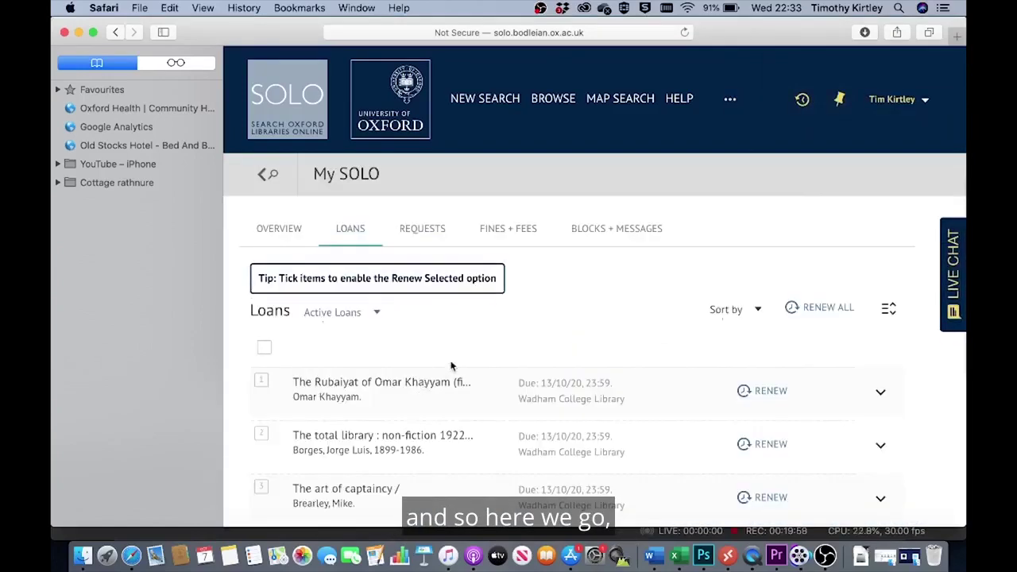
scroll(483, 370, down, 1)
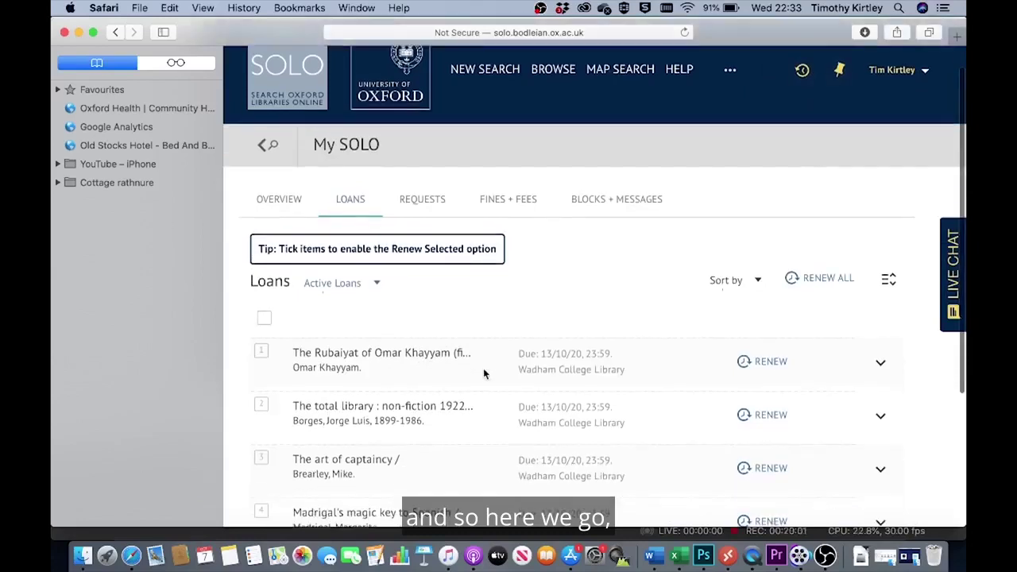
scroll(483, 368, down, 2)
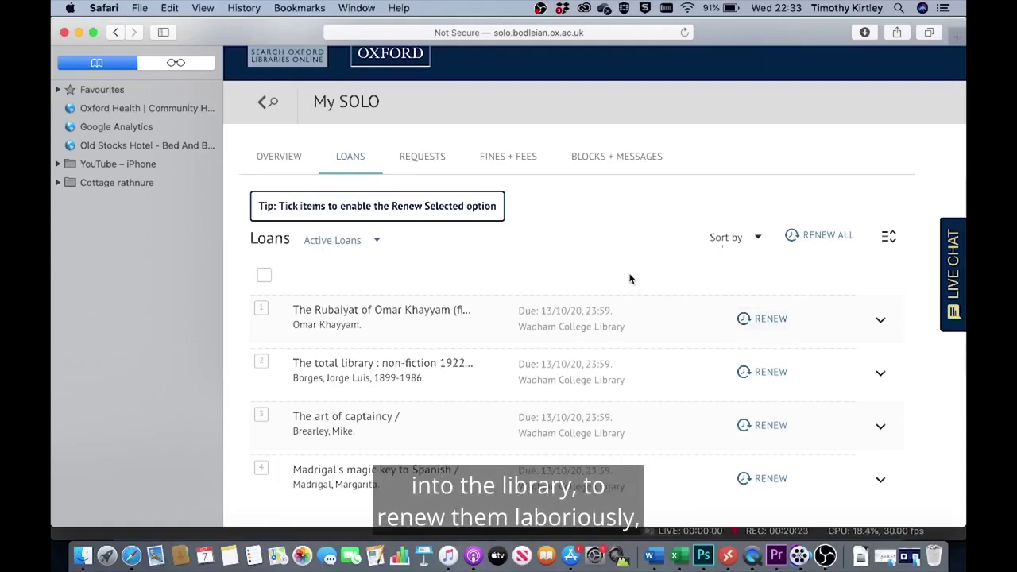
click(747, 318)
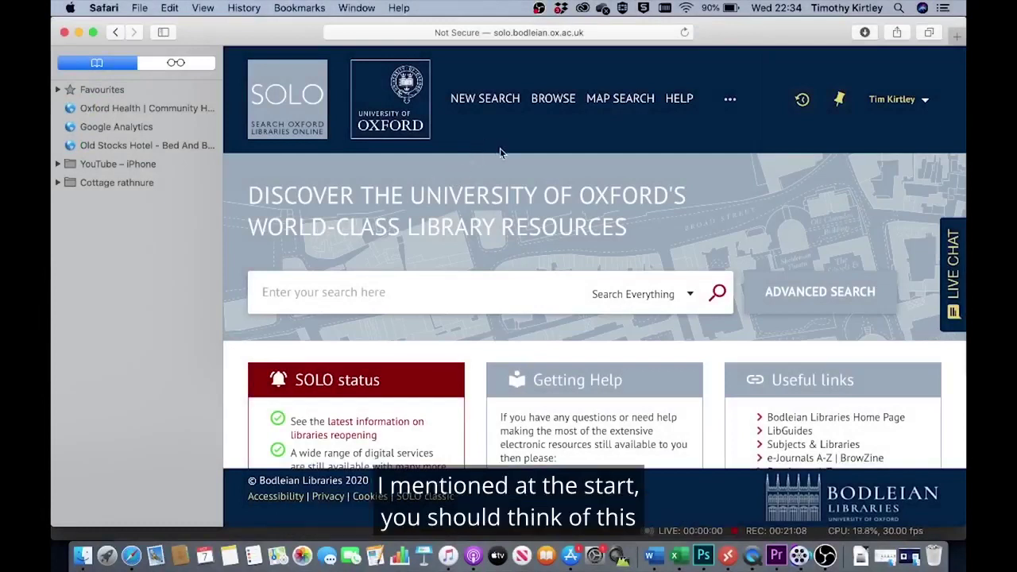
Step: Open the e-Journals A-Z page from the Useful links on the SOLO home page
scroll(500, 151, down, 3)
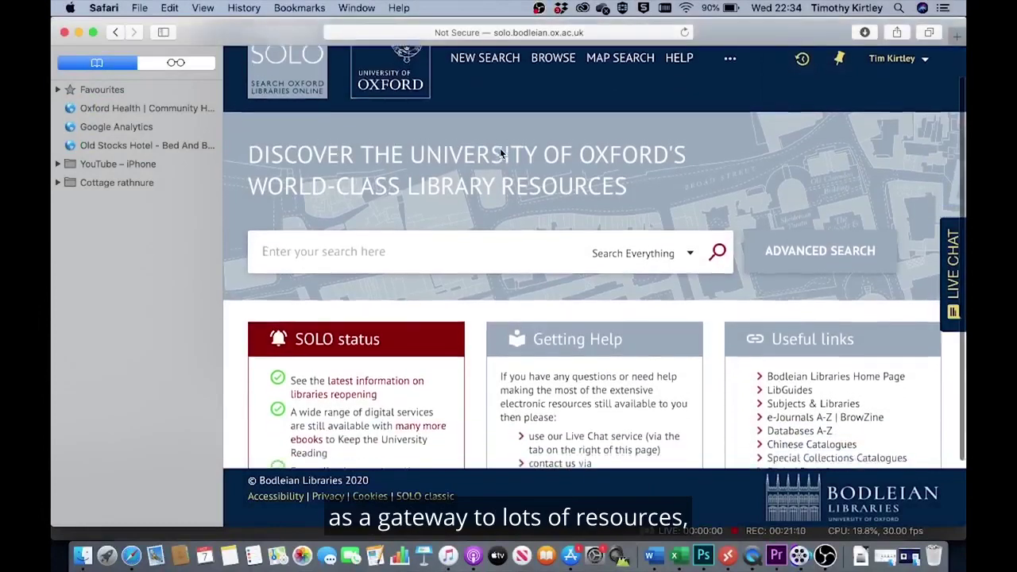
scroll(500, 148, down, 3)
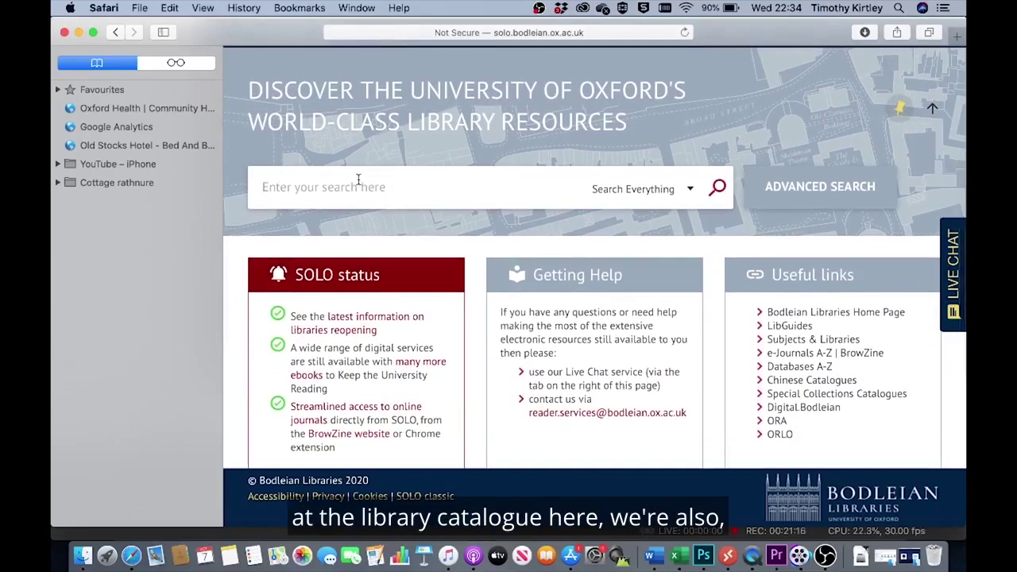
scroll(392, 188, down, 1)
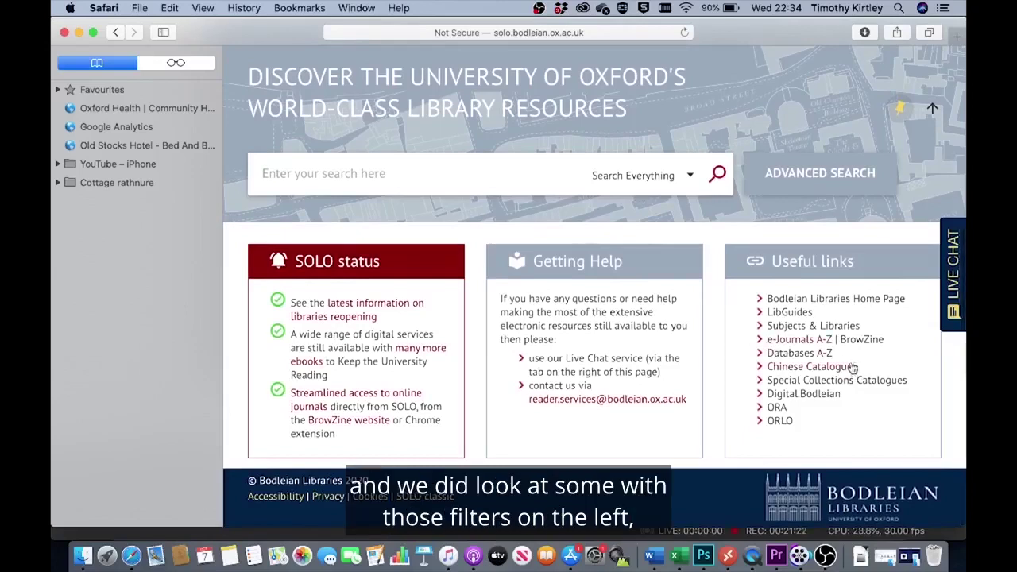
click(799, 348)
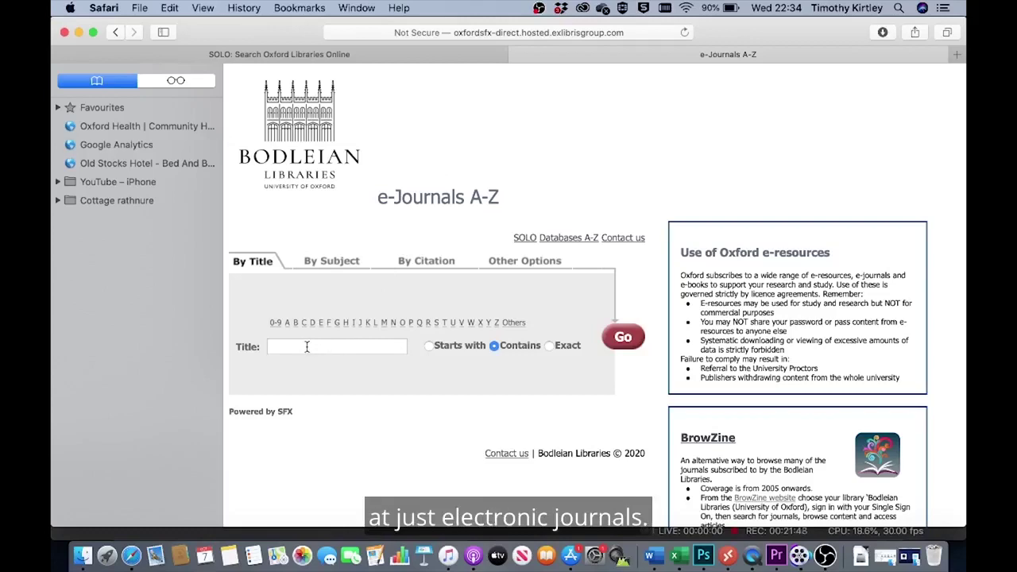
Step: Browse the e-journals by subject, choosing the Social Sciences category and its Archeology subcategory, and list the journals
click(331, 263)
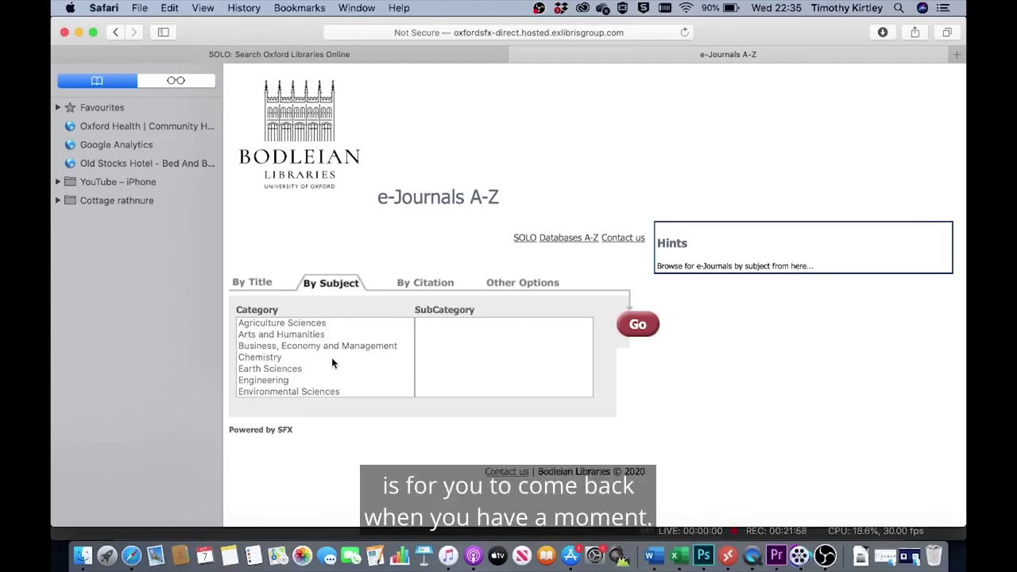
scroll(332, 360, down, 3)
scroll(332, 360, down, 3)
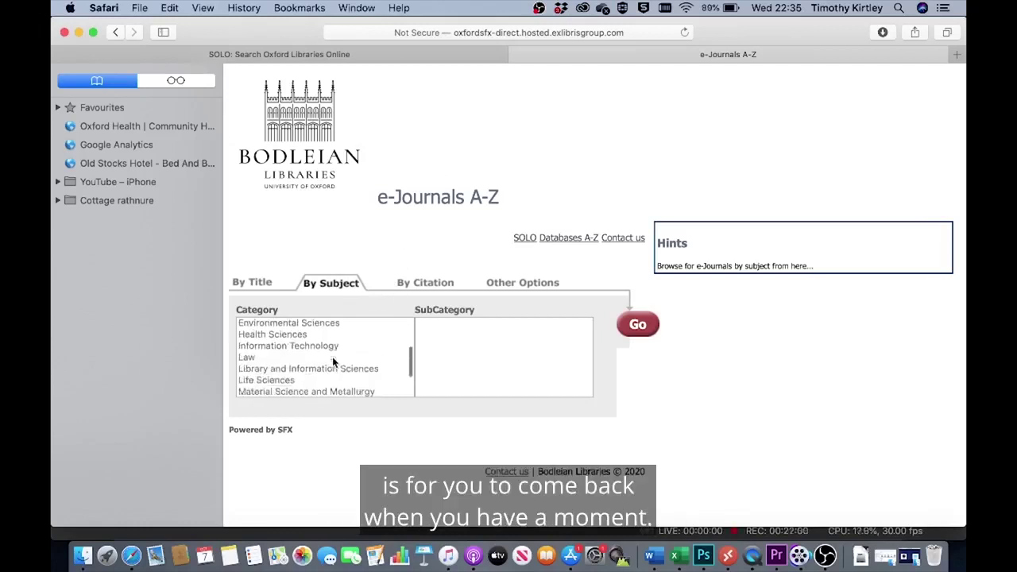
scroll(332, 356, up, 3)
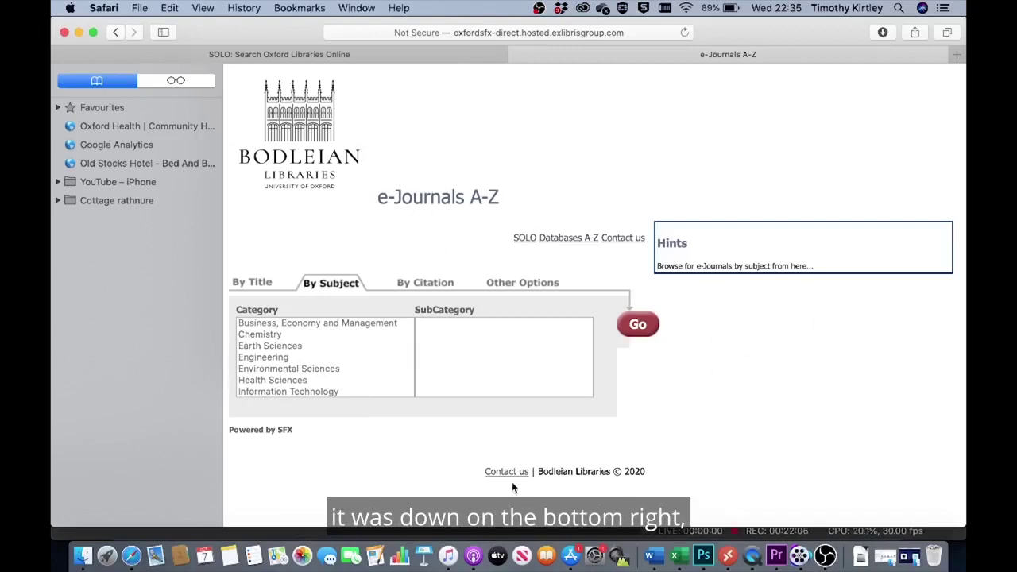
scroll(331, 359, down, 5)
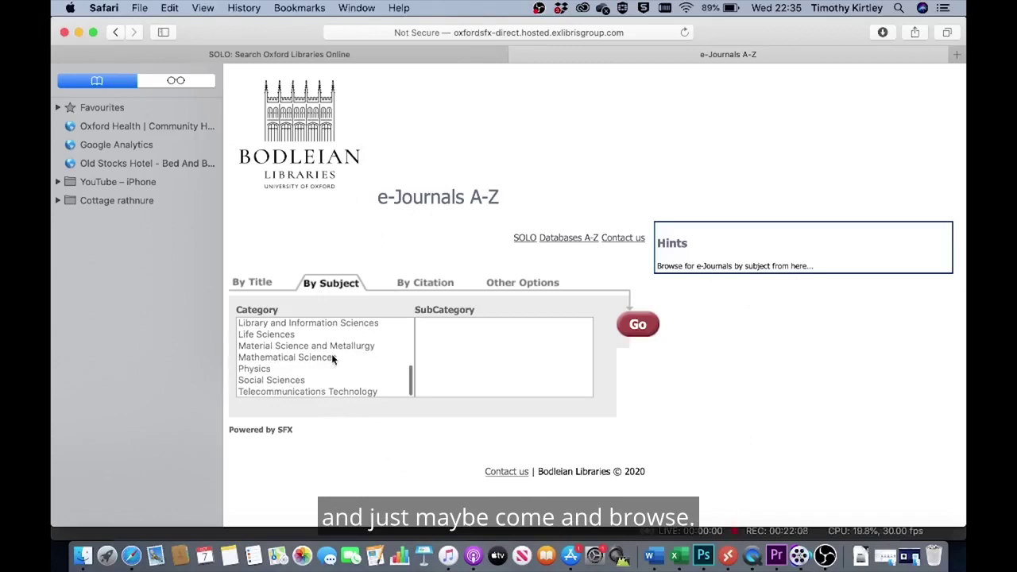
click(284, 381)
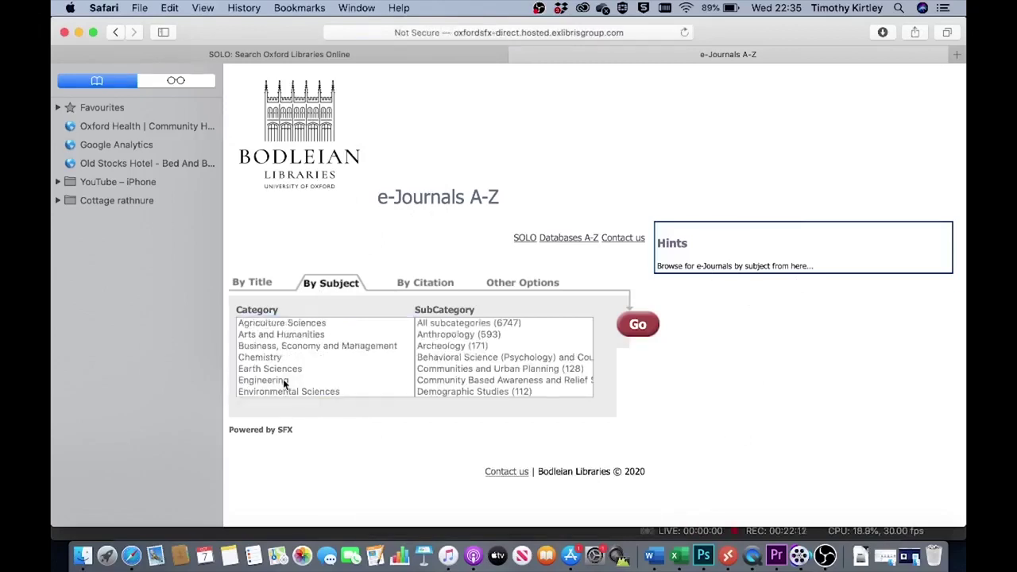
click(450, 347)
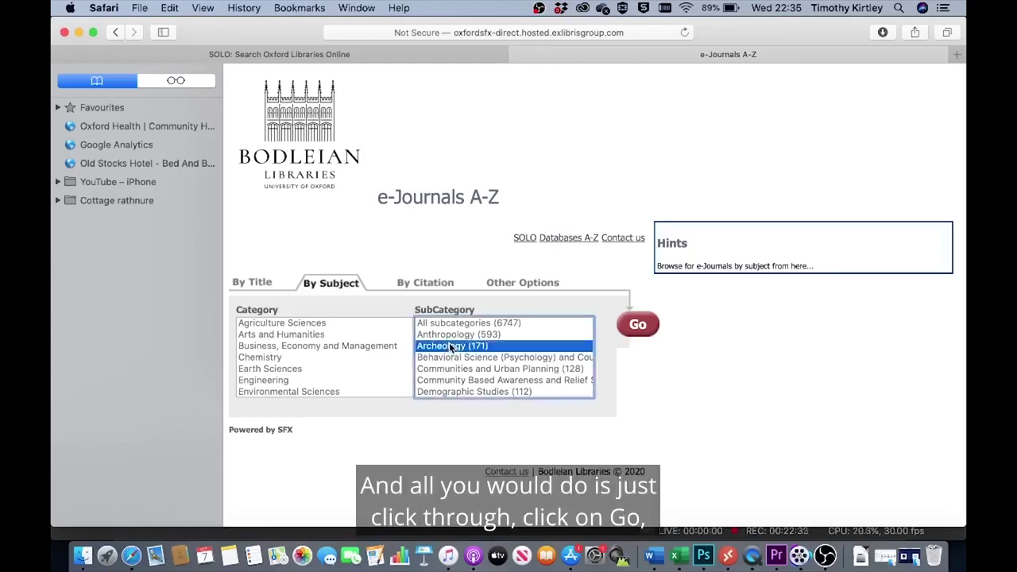
click(634, 328)
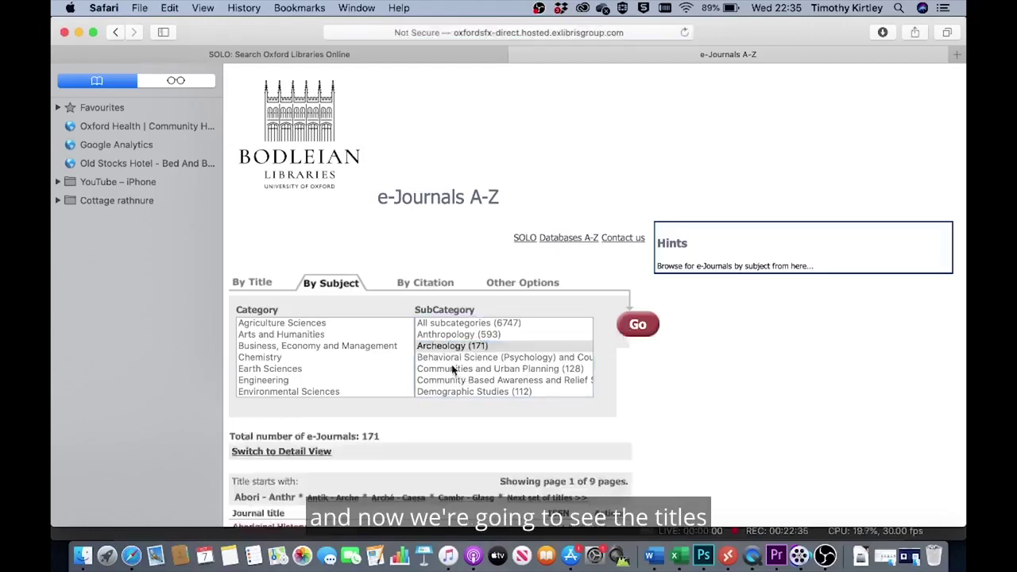
Step: Look through the first page of archaeology journal titles and close the e-Journals A-Z page
scroll(407, 459, down, 3)
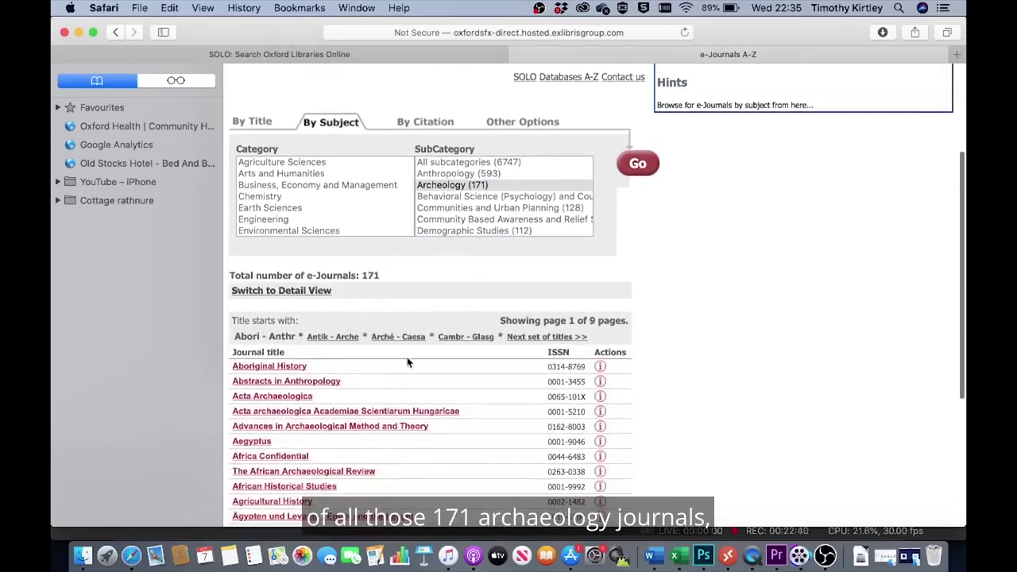
scroll(407, 362, down, 3)
scroll(407, 362, down, 3)
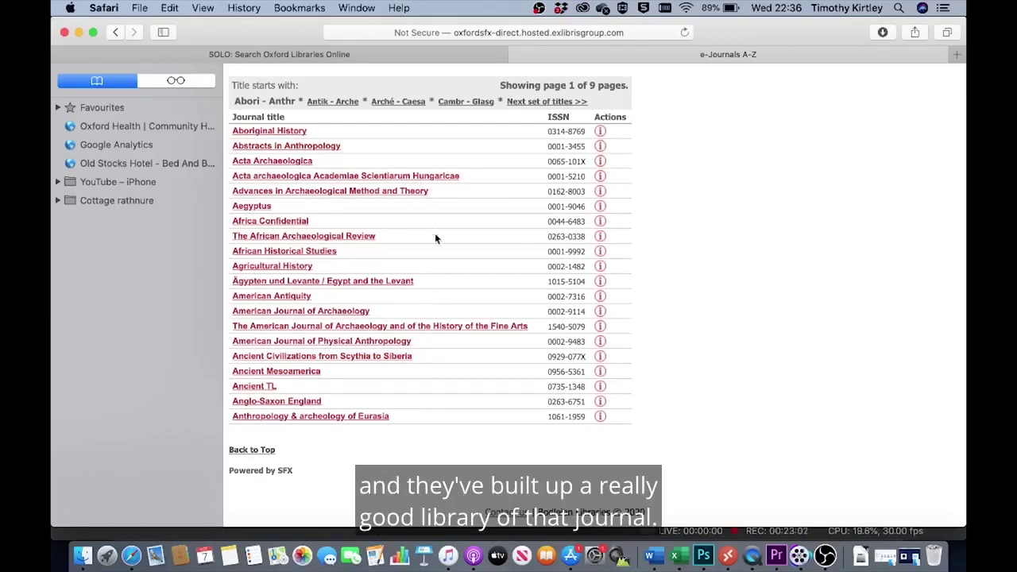
scroll(439, 245, up, 10)
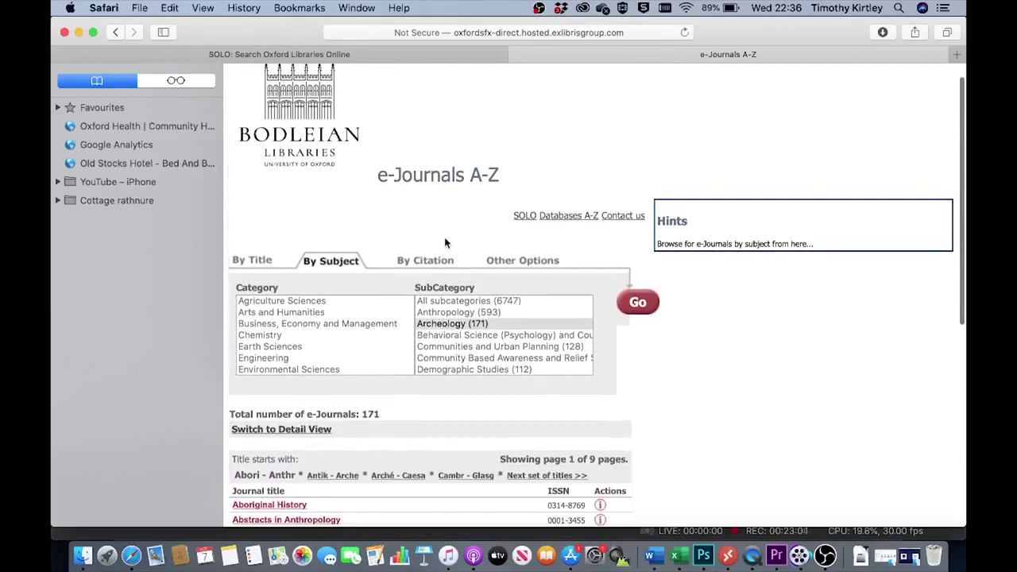
scroll(444, 237, up, 2)
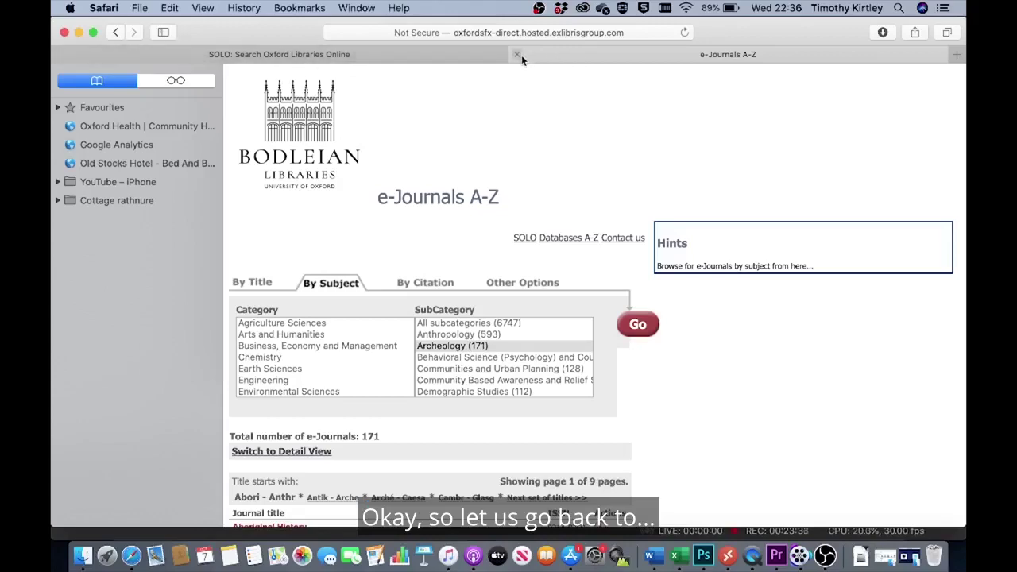
click(516, 54)
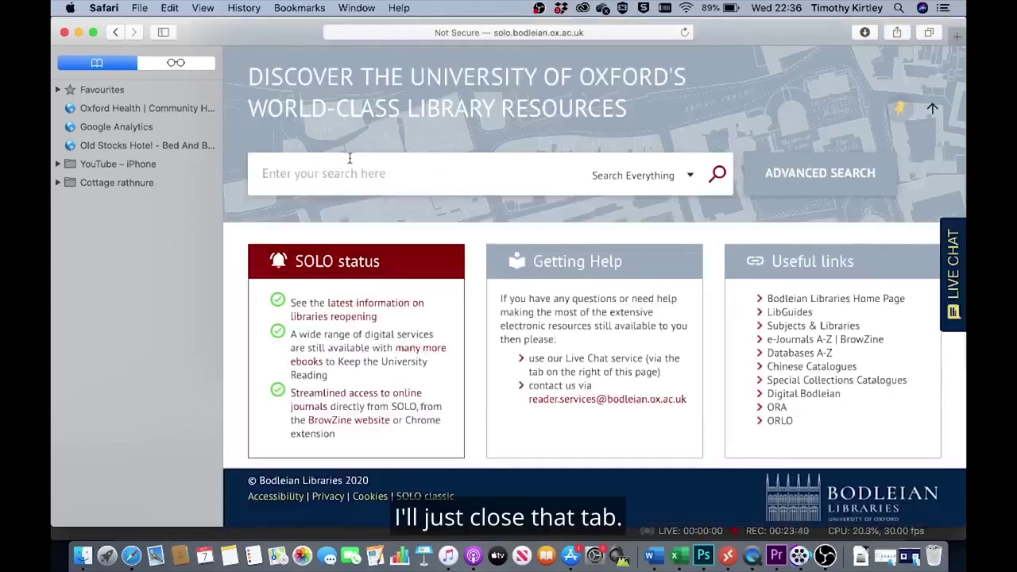
Step: Open Databases A-Z from the home page's Useful links and view the start of the full database list
scroll(349, 158, up, 3)
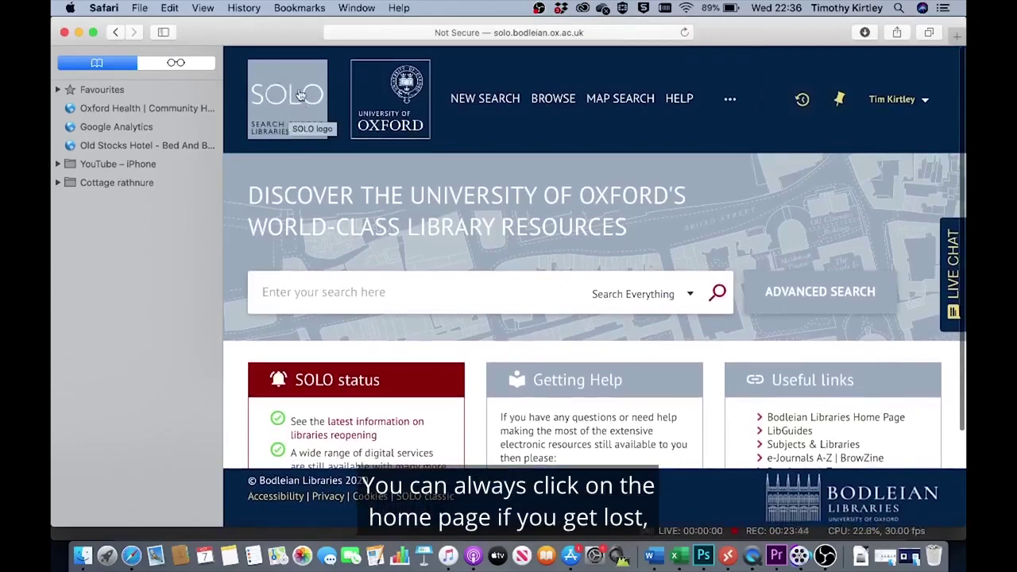
scroll(473, 217, down, 3)
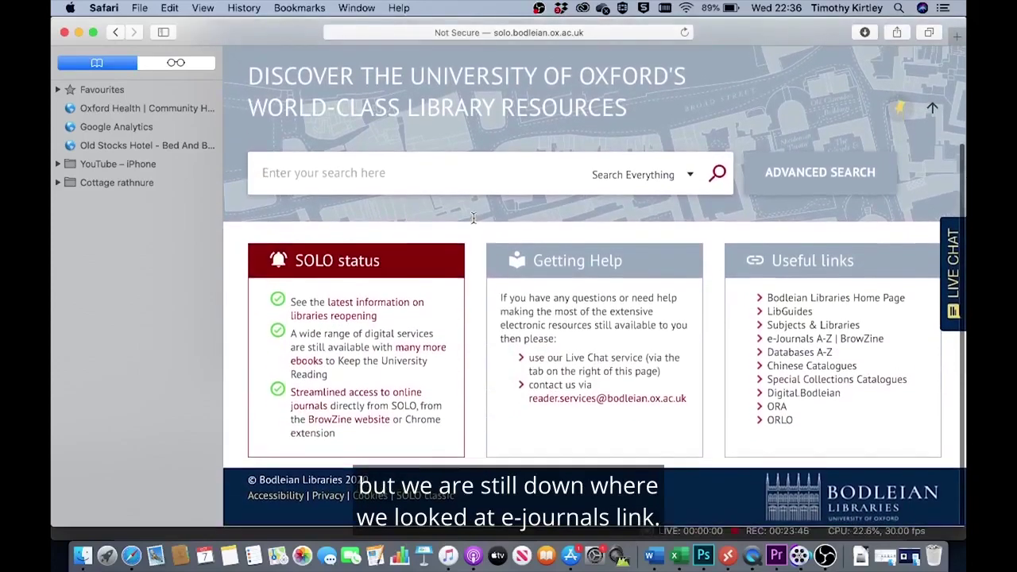
click(799, 354)
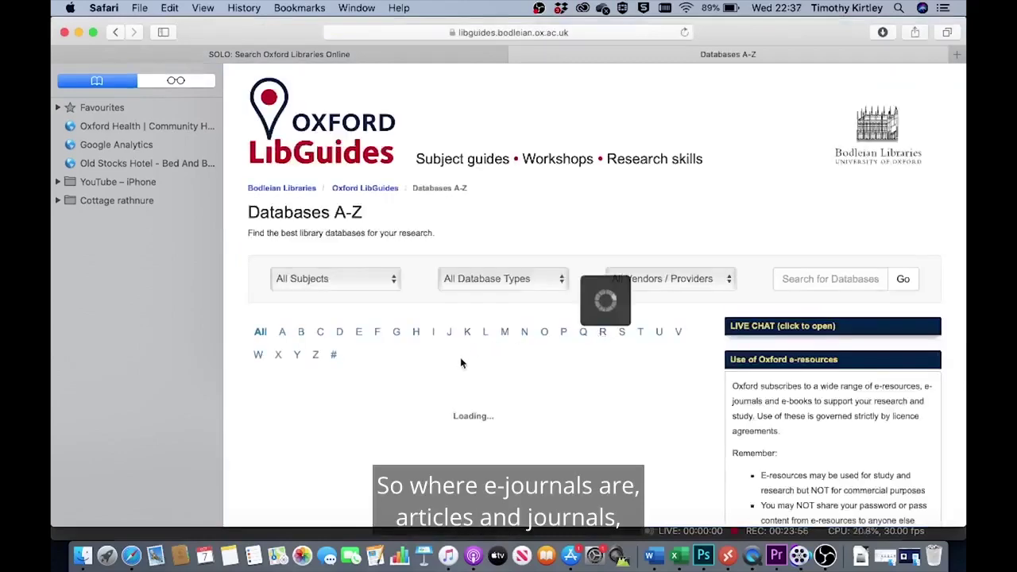
scroll(461, 363, down, 2)
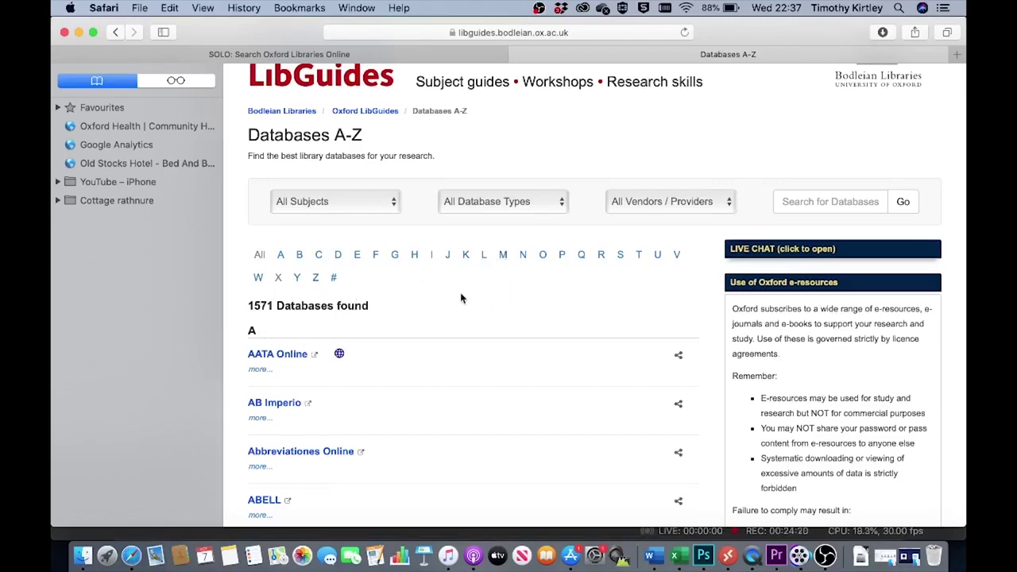
Step: Look through the subject filter options in Databases A-Z, including the History subjects, and close the list without choosing one
click(393, 201)
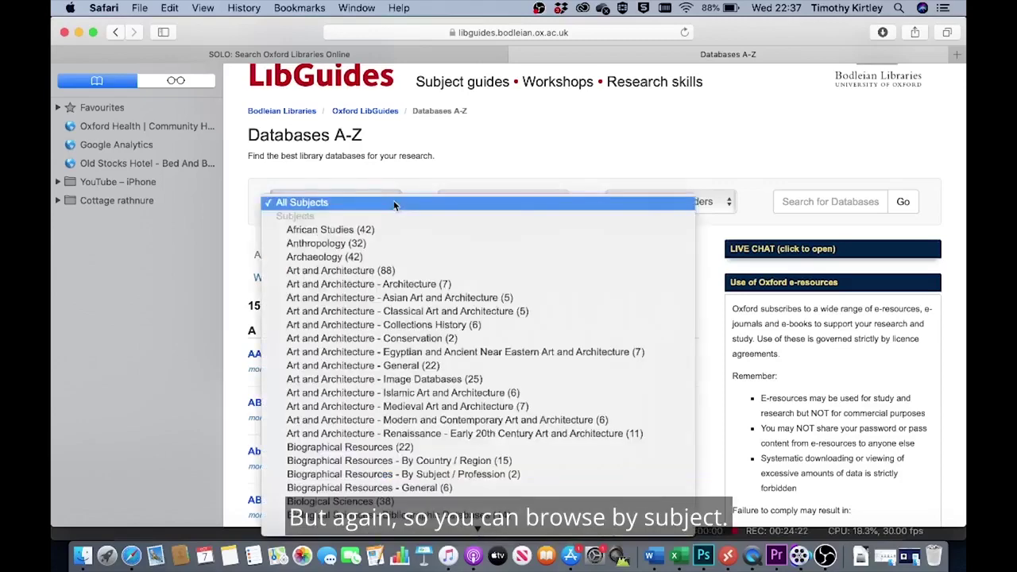
scroll(361, 412, down, 20)
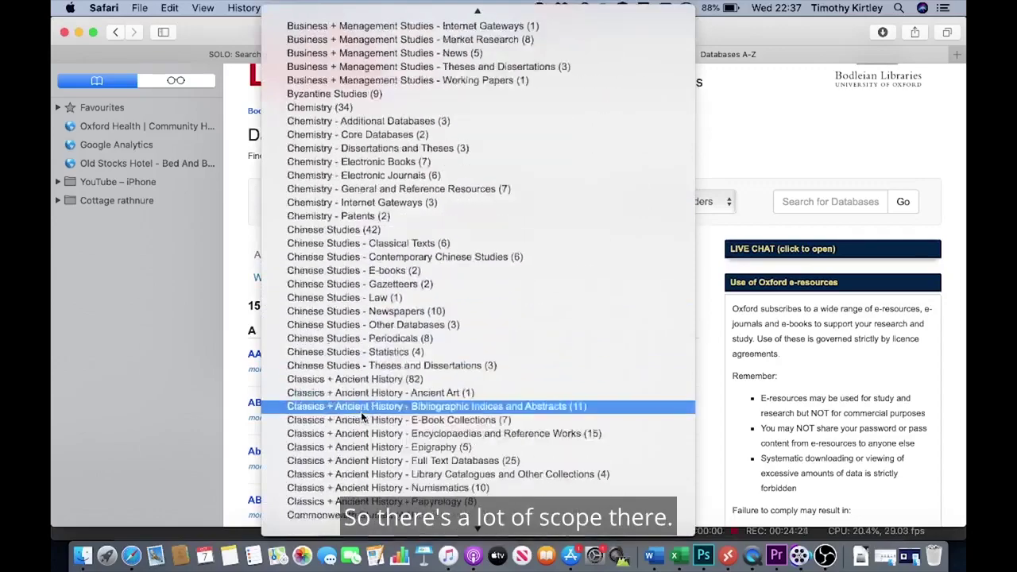
scroll(361, 412, down, 20)
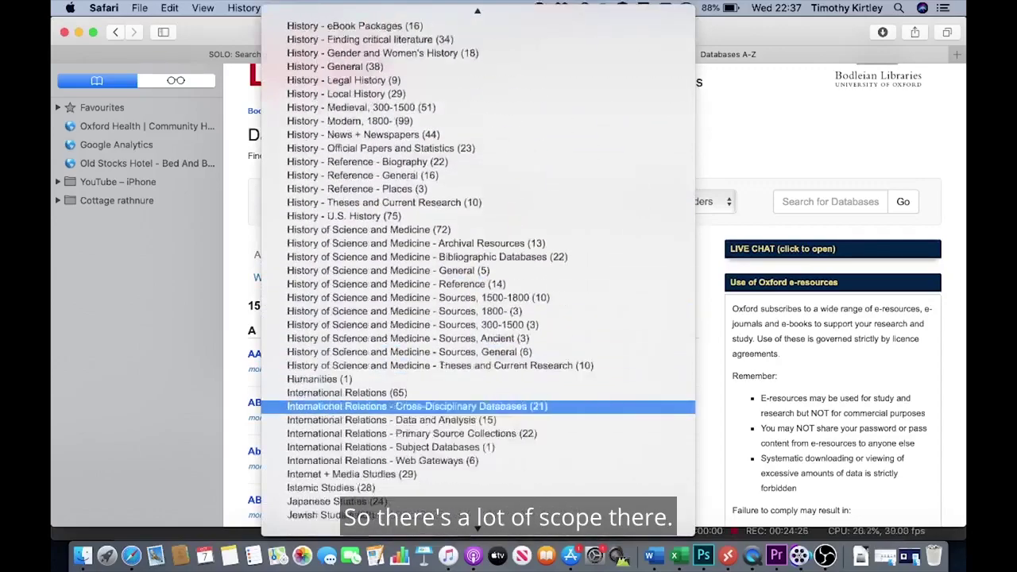
scroll(361, 407, up, 20)
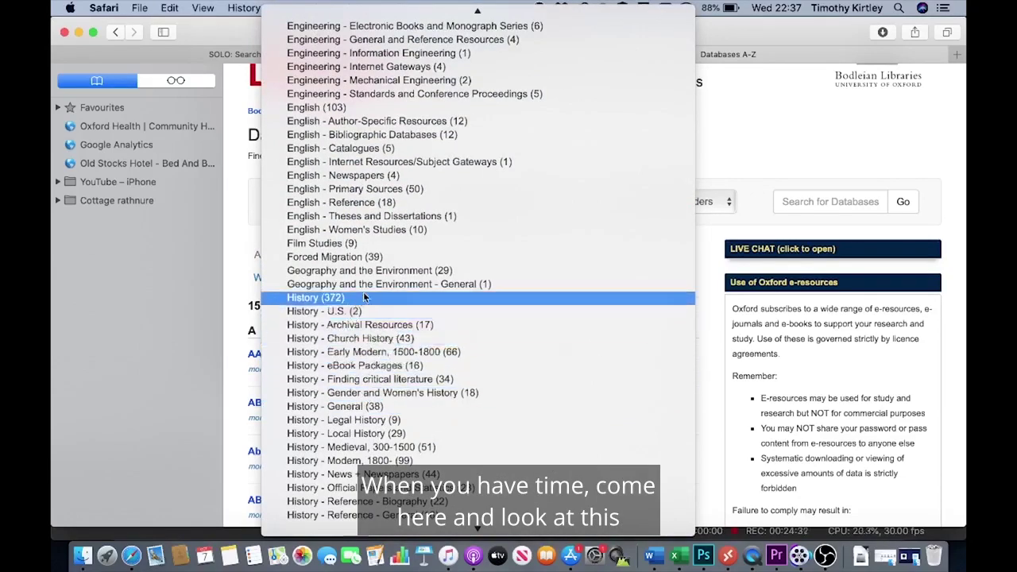
click(790, 127)
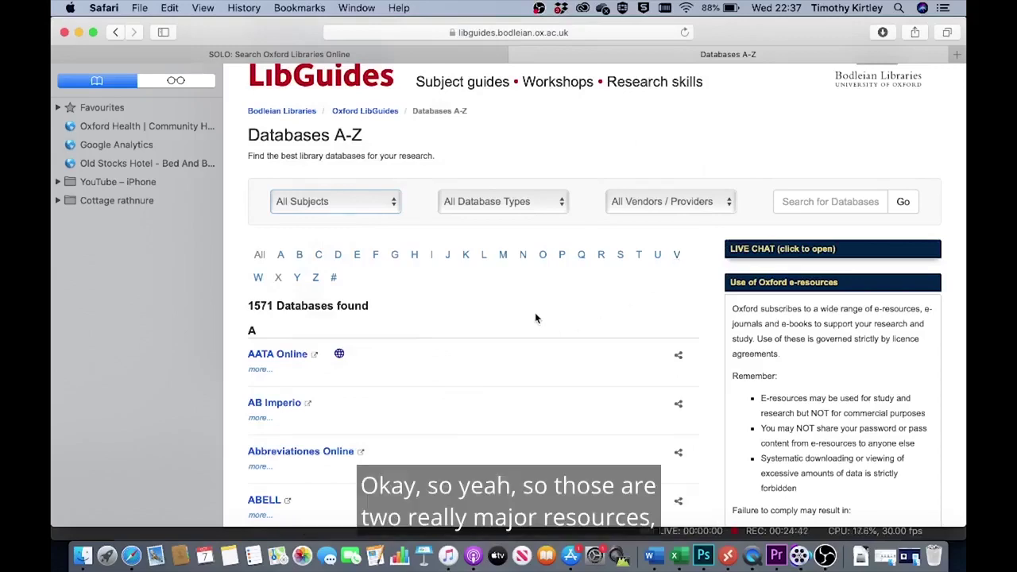
scroll(535, 314, up, 2)
scroll(535, 314, up, 2)
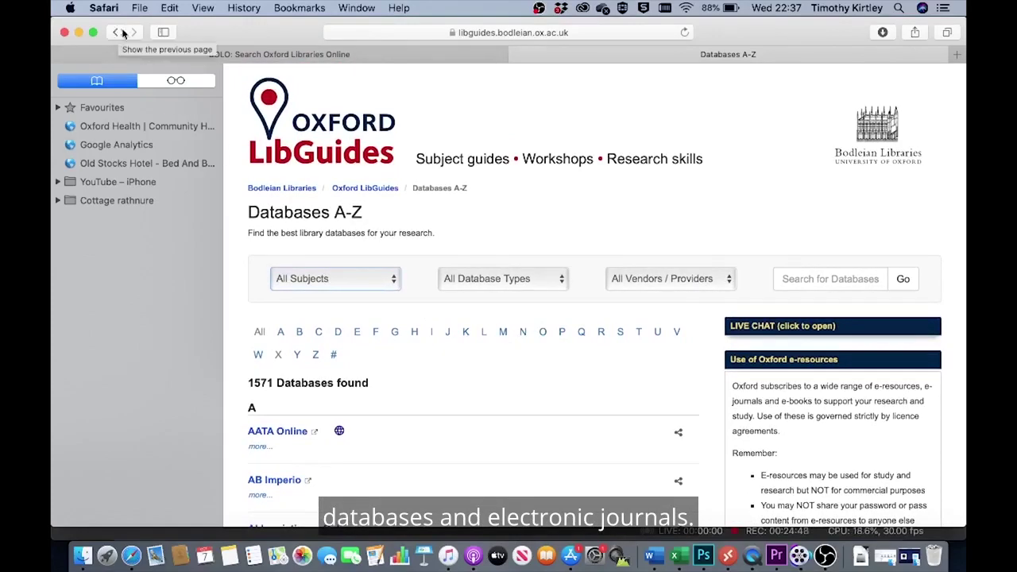
Step: Return to the SOLO home page, open LibGuides from the Useful links, and look over its Browse categories
click(311, 52)
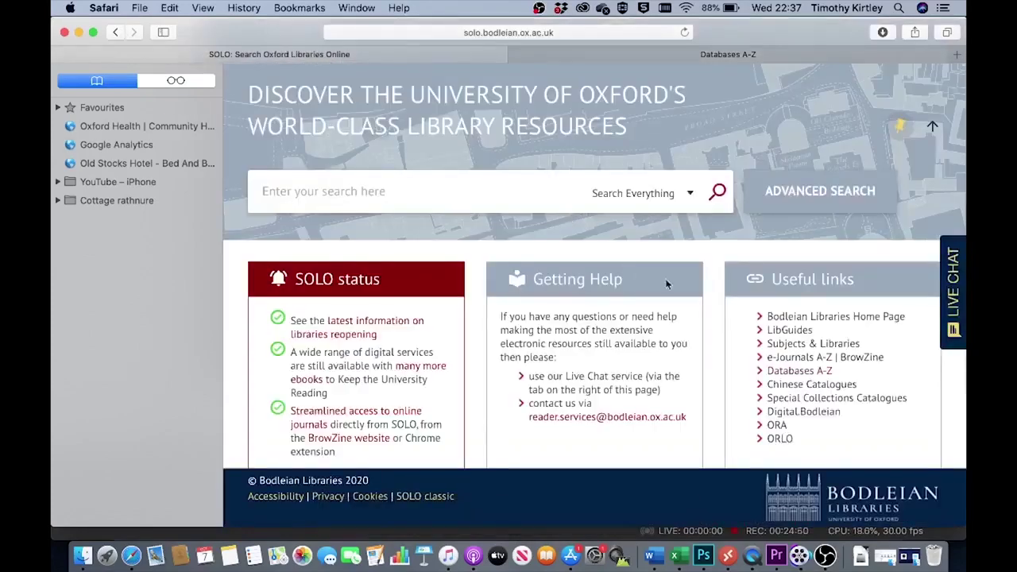
click(786, 335)
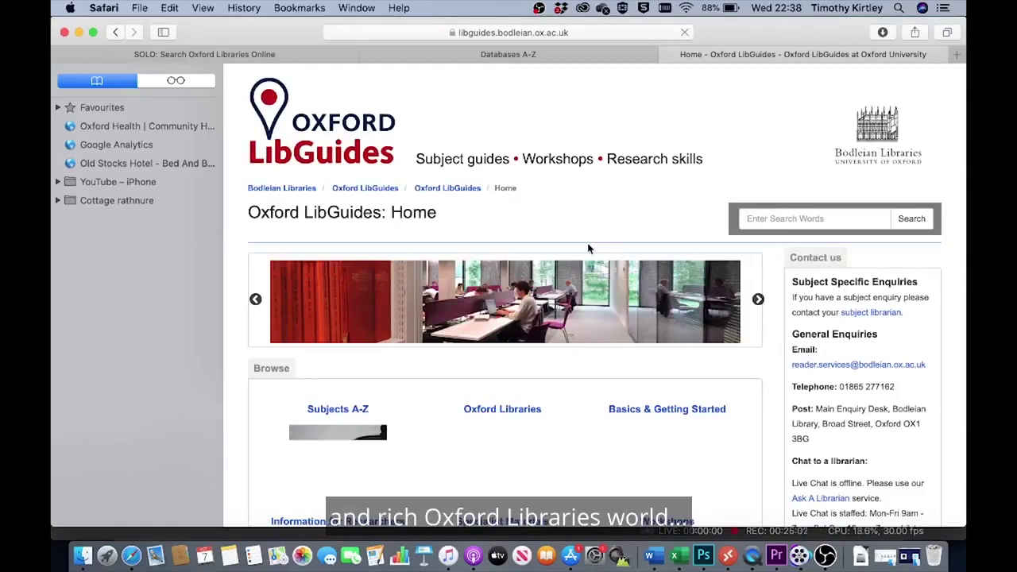
scroll(596, 218, down, 1)
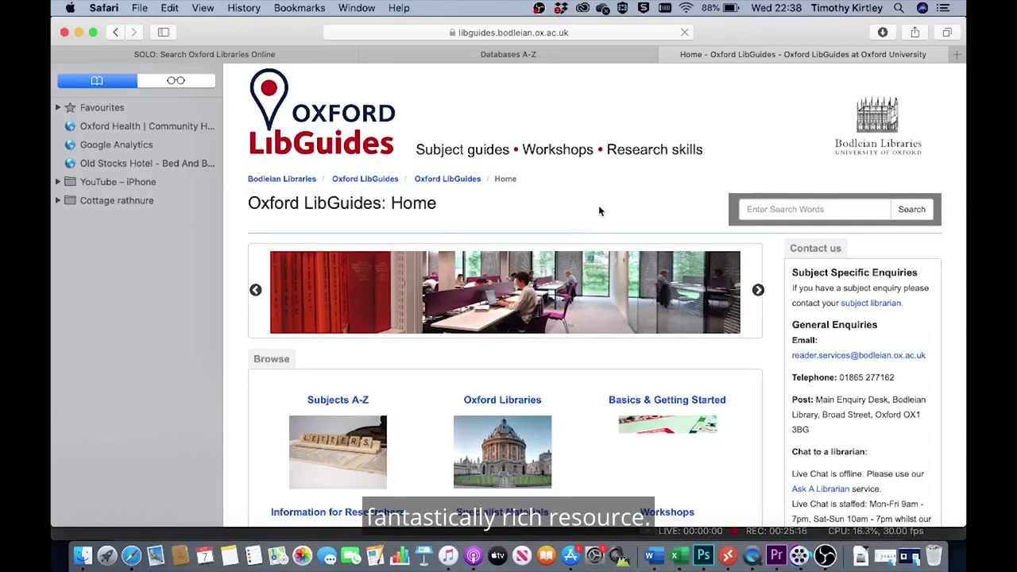
scroll(600, 209, down, 3)
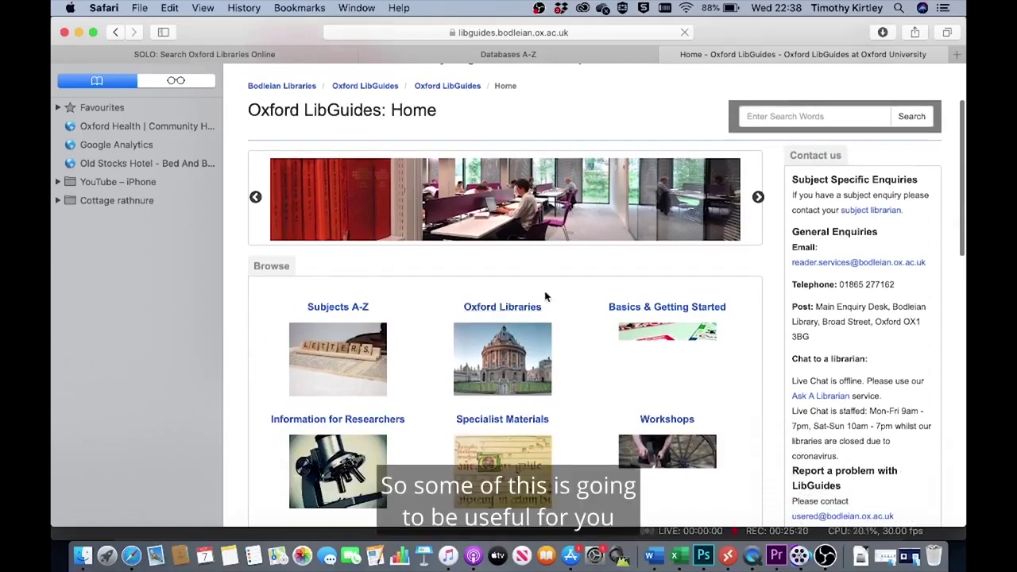
scroll(545, 297, up, 2)
scroll(545, 297, down, 6)
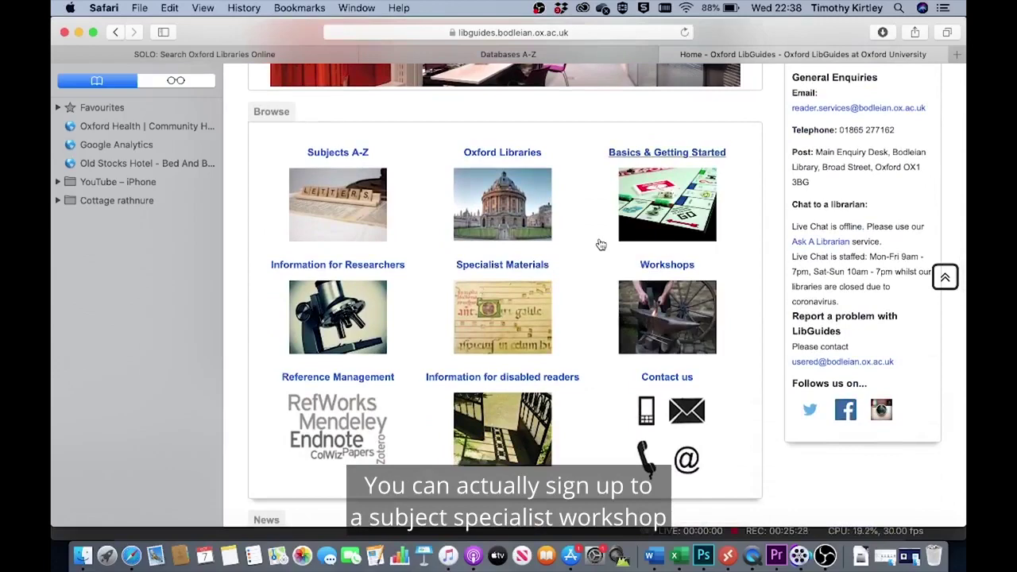
scroll(602, 238, up, 1)
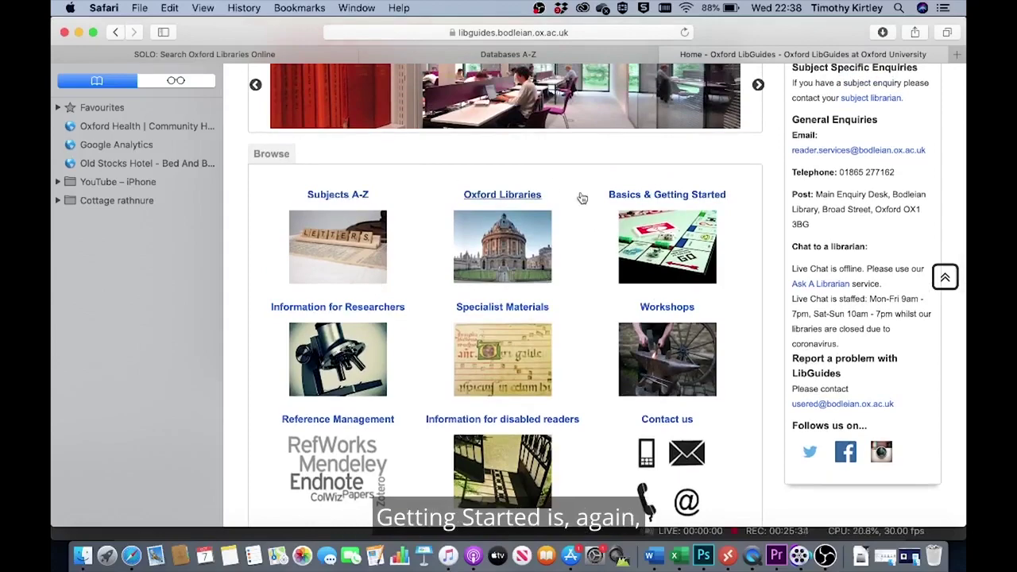
Step: Open the Basics & Getting Started guide and view its Library Assistant for Oxford Freshers and Oxford Reading Lists Online sections
click(668, 195)
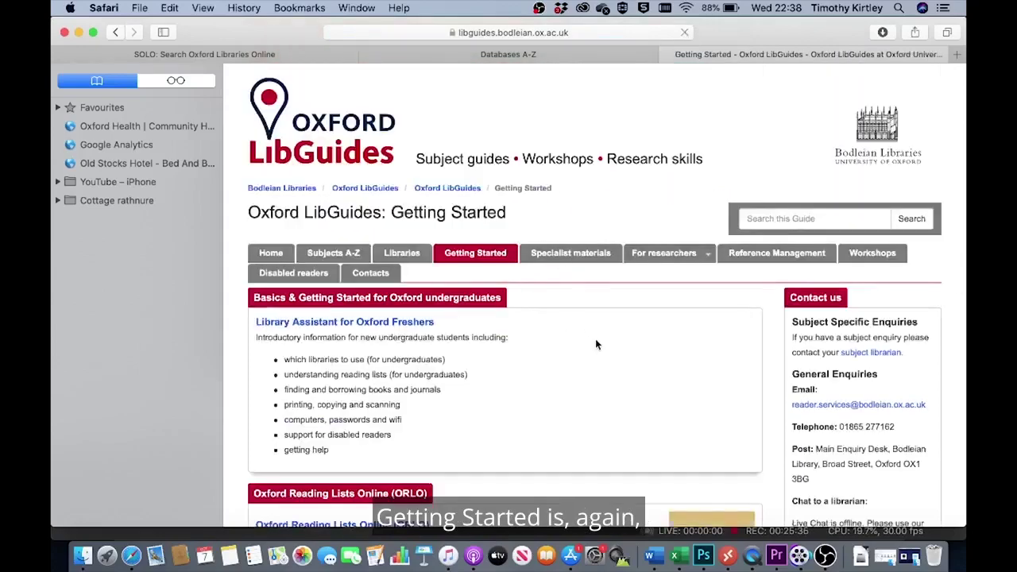
scroll(597, 347, down, 5)
scroll(588, 350, down, 1)
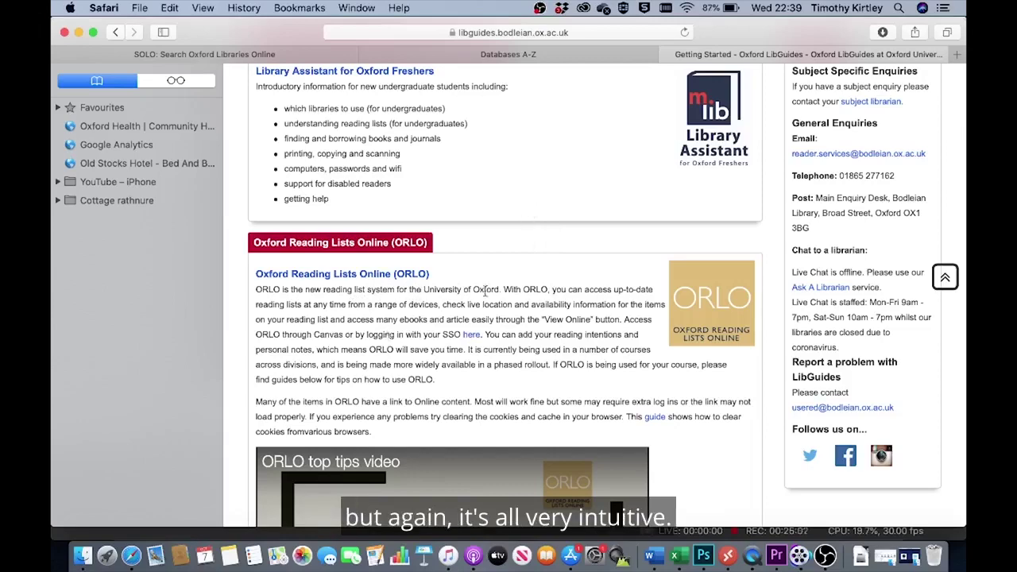
scroll(525, 255, up, 5)
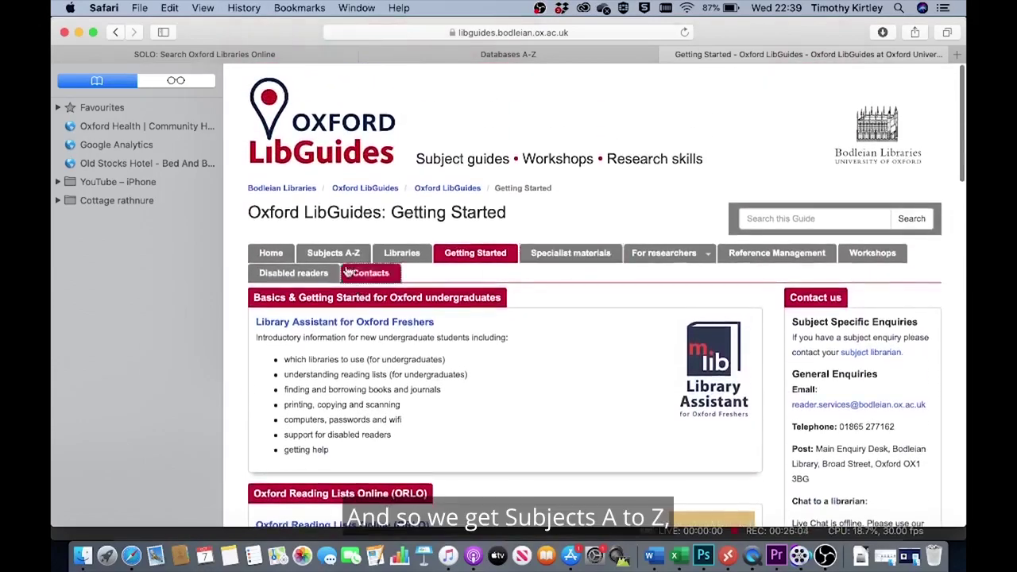
Step: Open the History guide from the LibGuides Subjects A-Z list and look through its home page
click(337, 254)
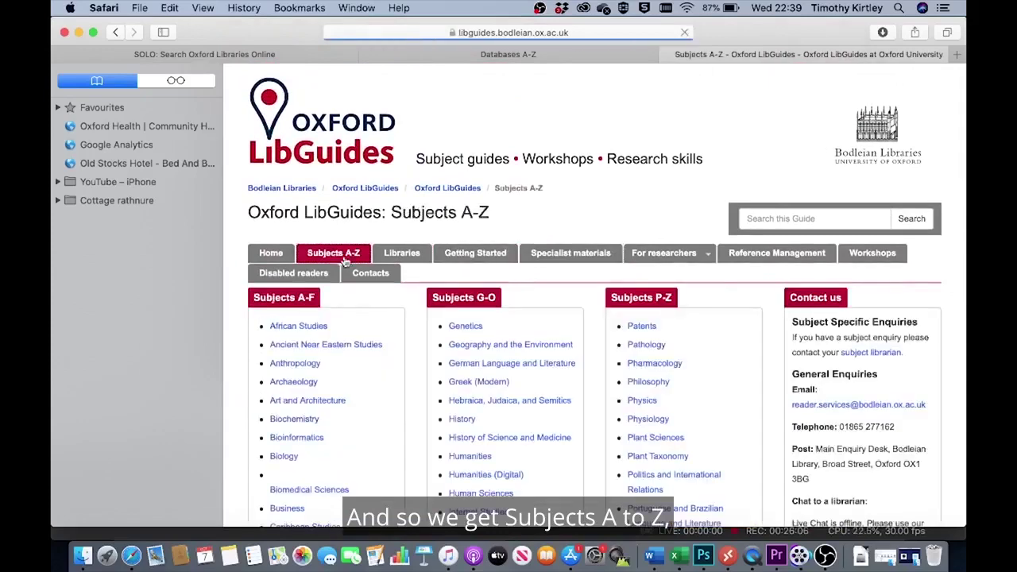
scroll(509, 386, down, 3)
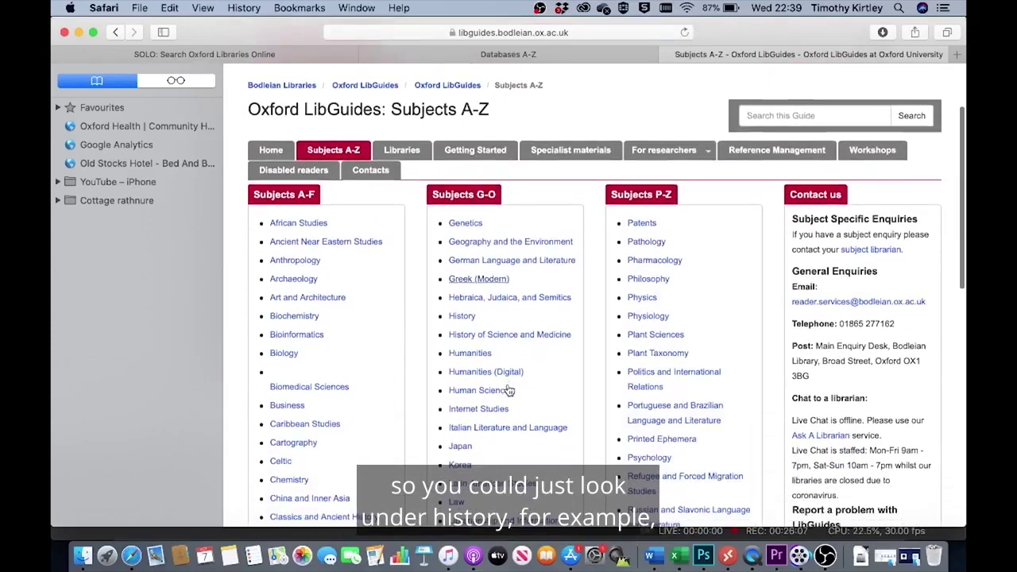
click(463, 318)
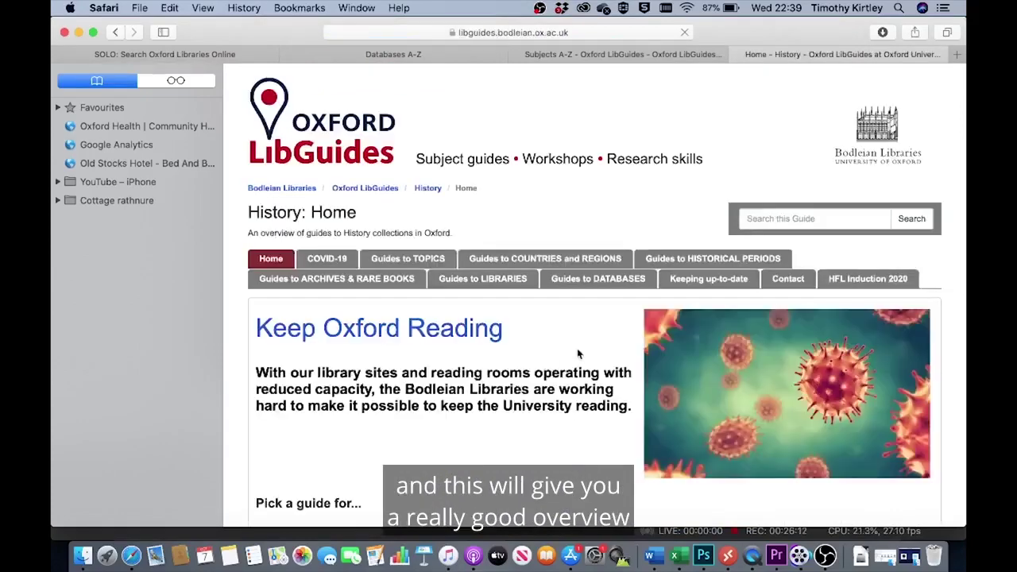
scroll(517, 375, down, 5)
scroll(515, 374, down, 5)
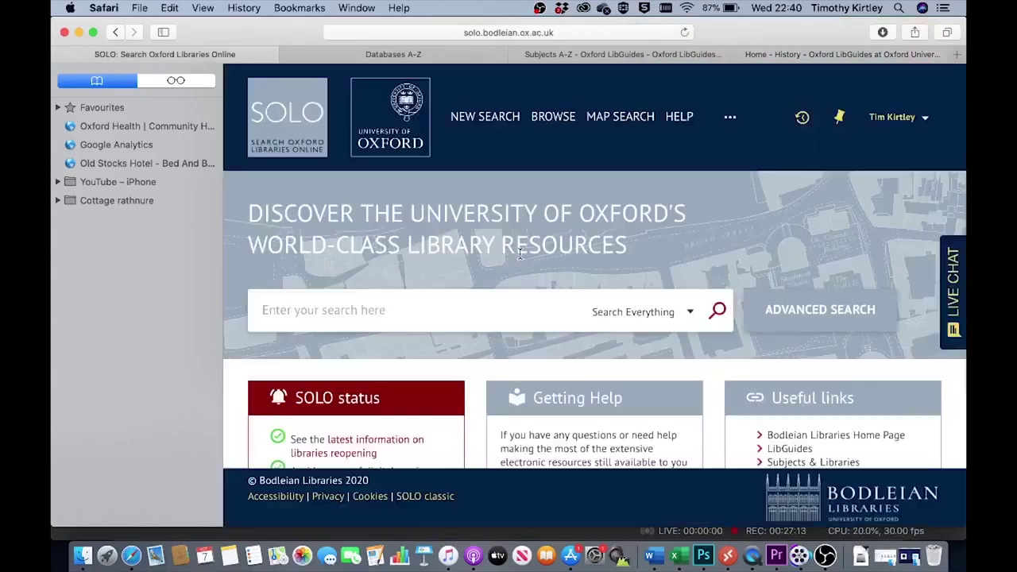
Step: Look over the SOLO status, Getting Help and Useful links sections of the SOLO home page
scroll(520, 253, down, 5)
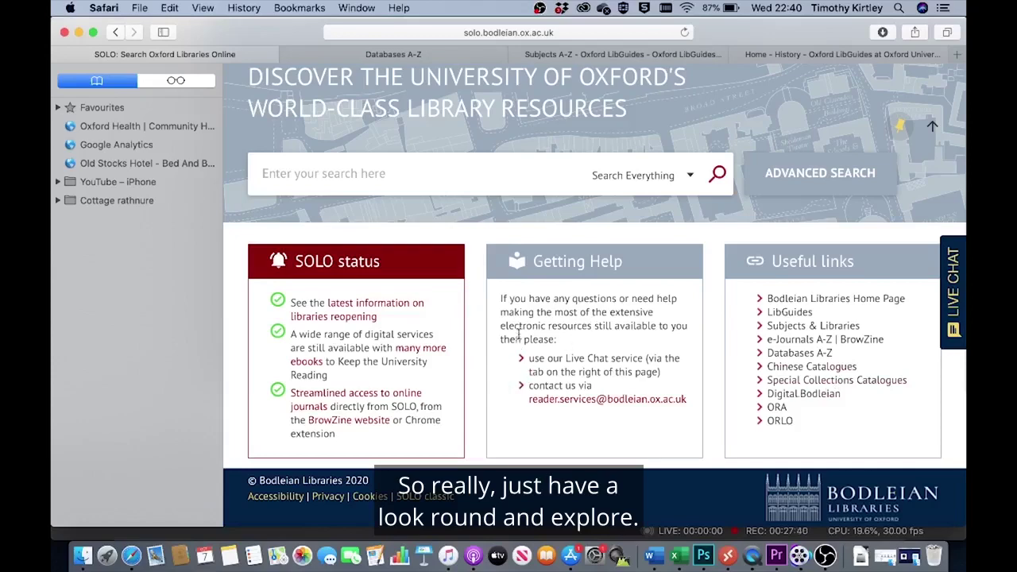
scroll(486, 186, up, 3)
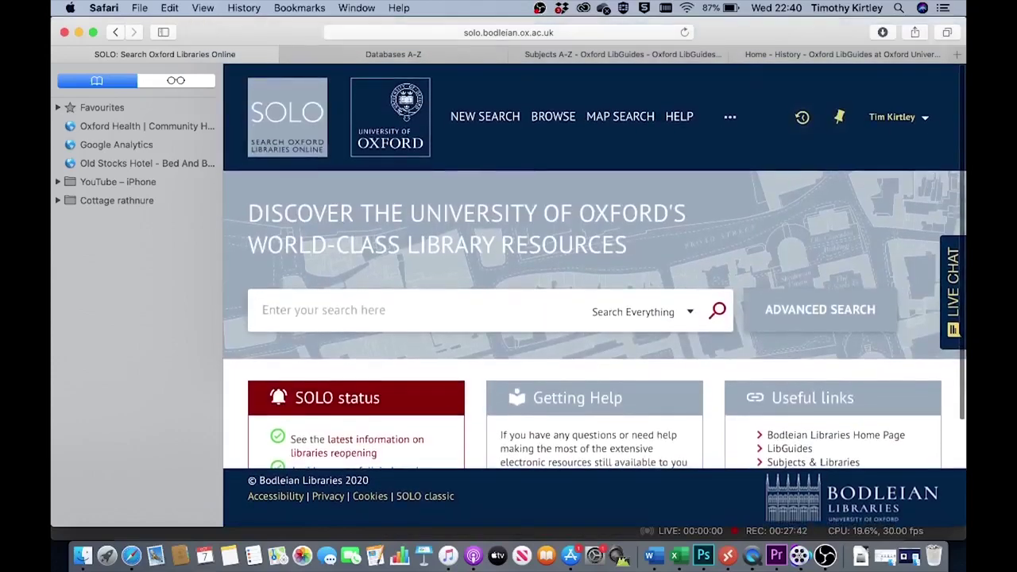